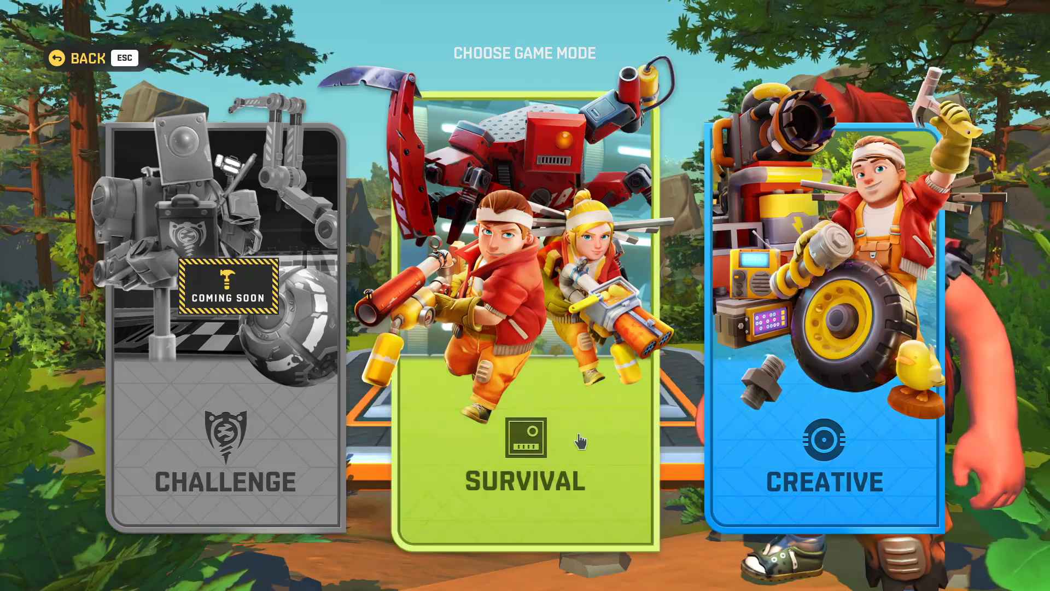
Choose the Survival mode and start a new survival game
{"action": "left_click", "coordinate": [577, 317]}
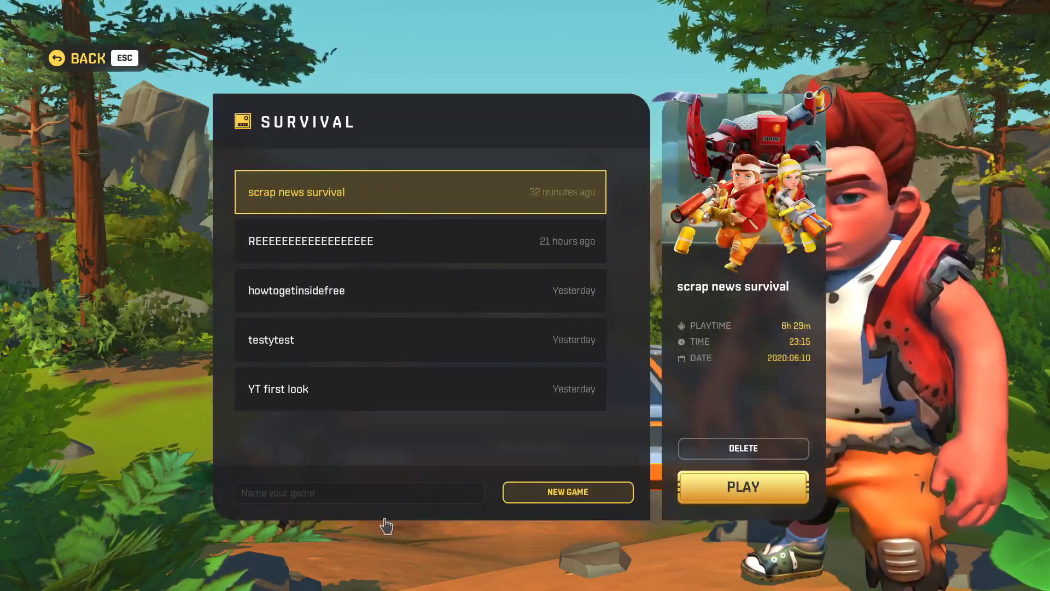
{"action": "left_click", "coordinate": [376, 493]}
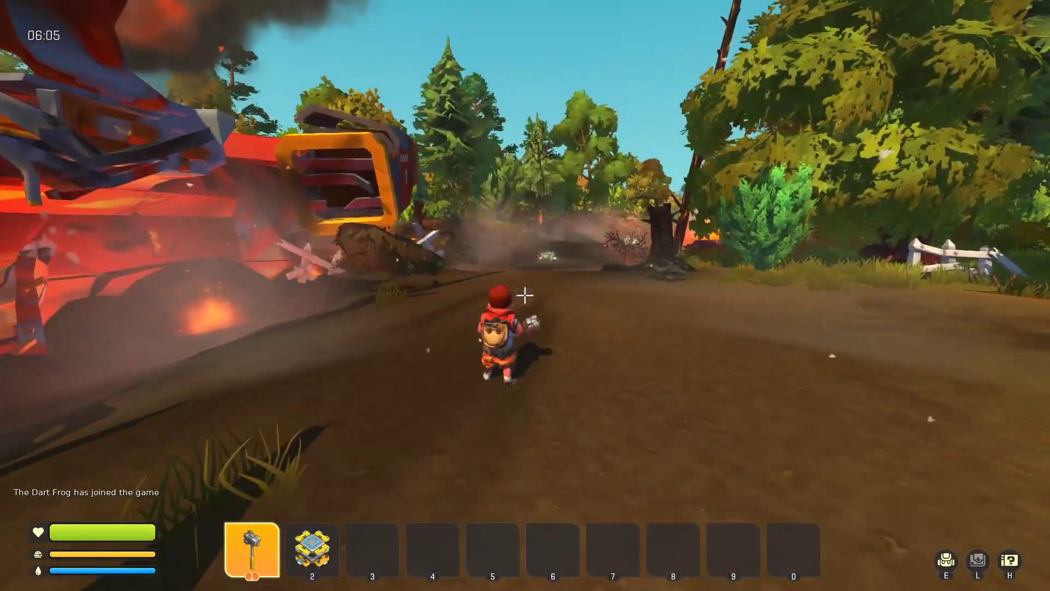
List the available chat commands with /help
{"action": "key", "text": "e"}
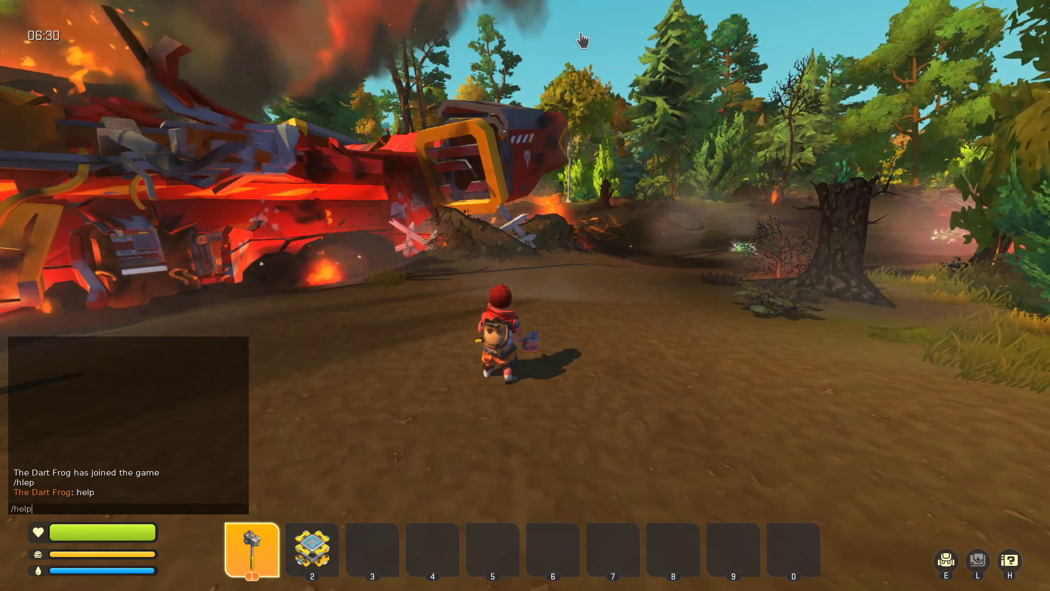
{"action": "key", "text": "Return"}
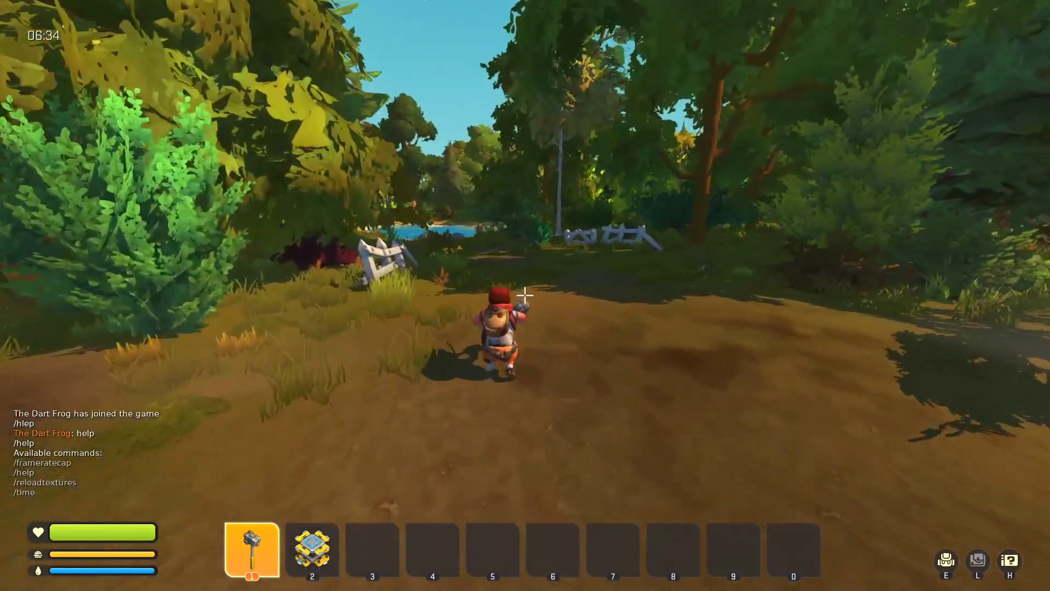
{"action": "key", "text": "e"}
{"action": "key", "text": "e"}
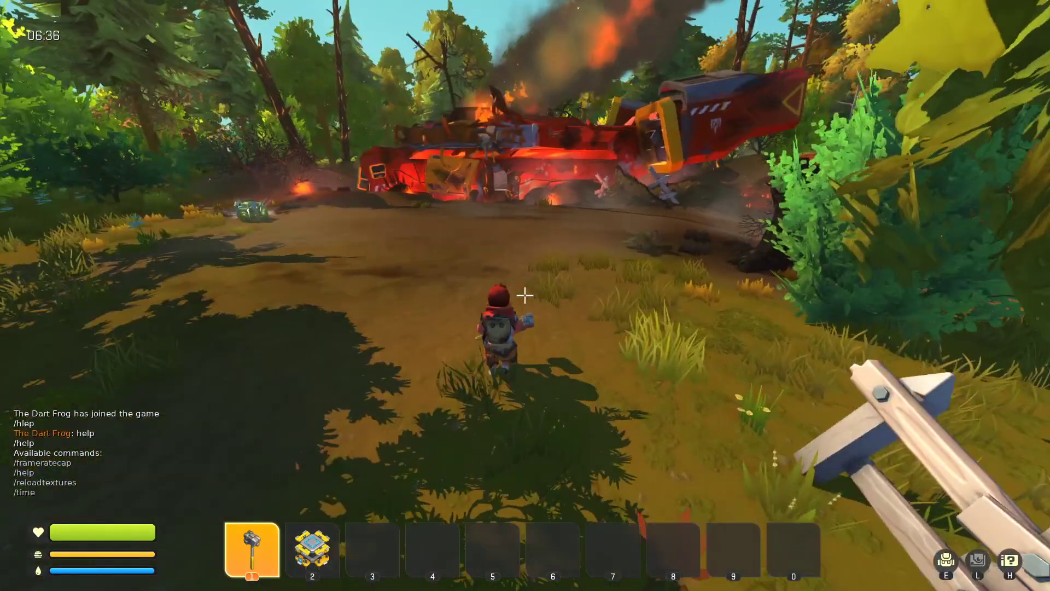
Explore the inside of the burning crashed ship and leave it through the exit doorway
{"action": "key", "text": "w"}
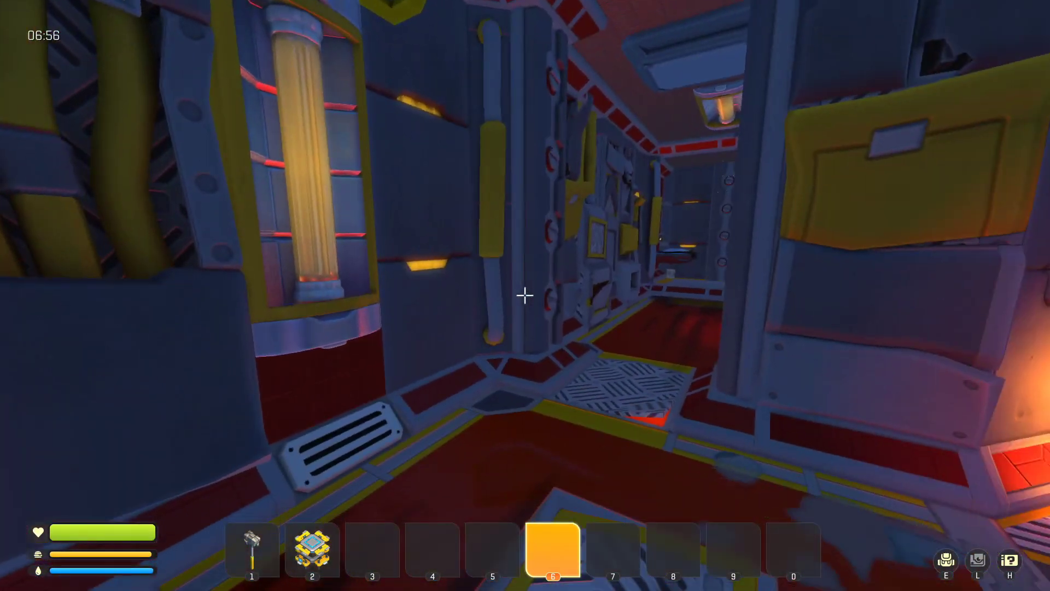
{"action": "key", "text": "w"}
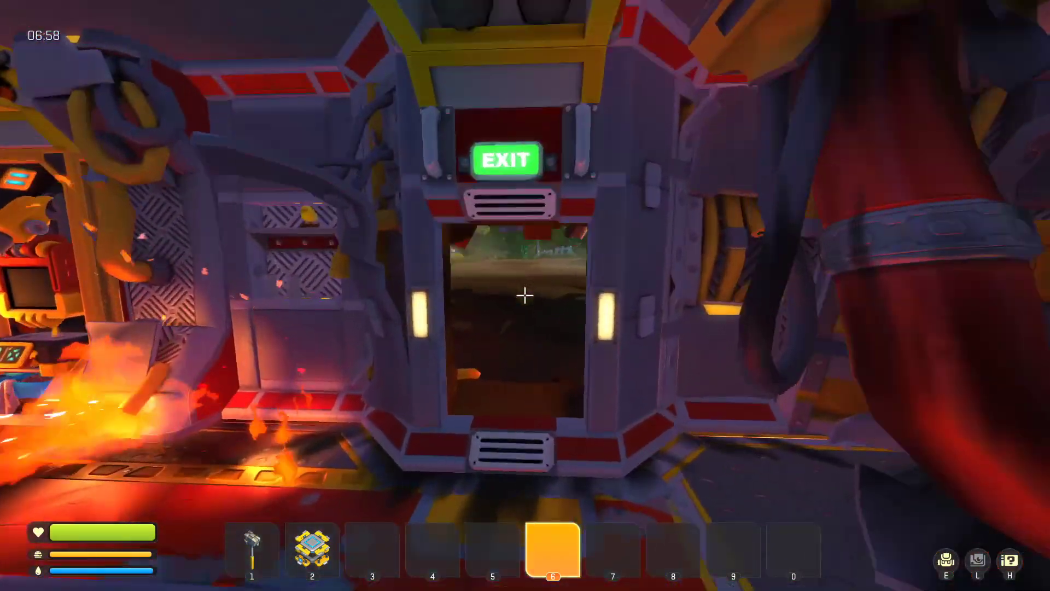
{"action": "key", "text": "w"}
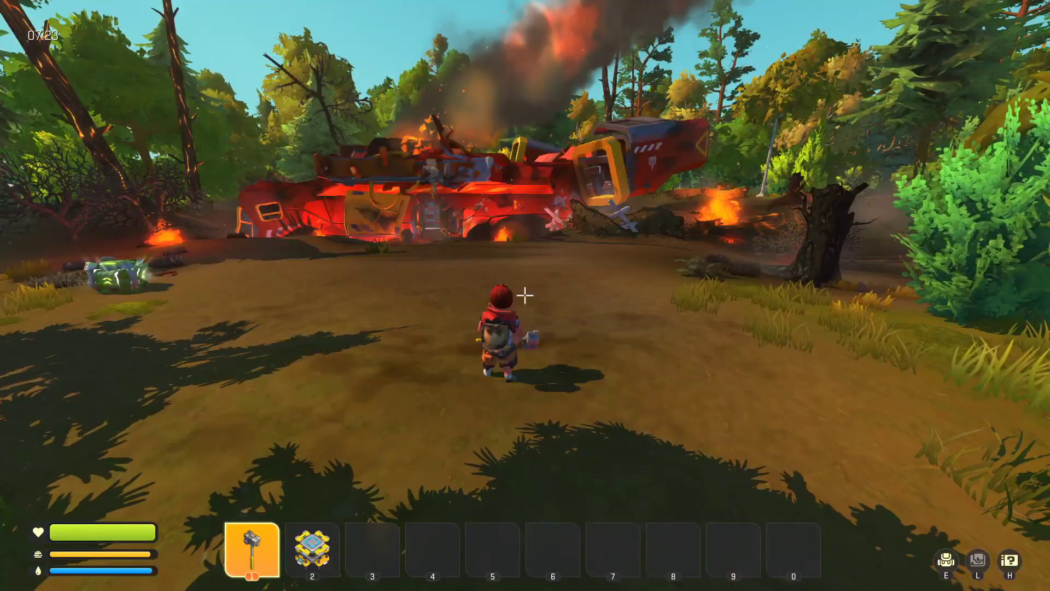
Pause the survival game and exit it
{"action": "key", "text": "Escape"}
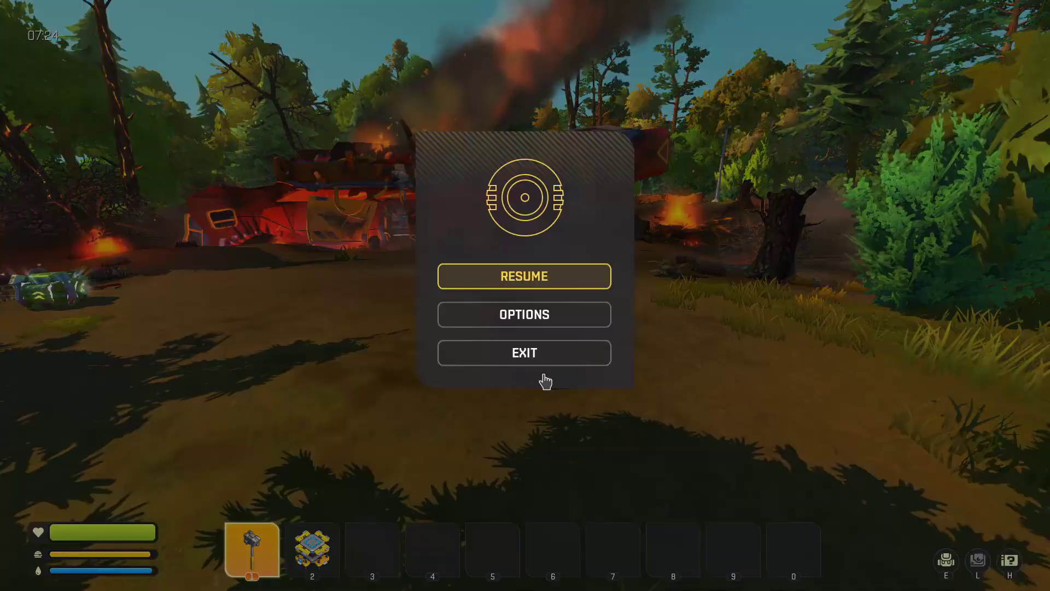
{"action": "left_click", "coordinate": [536, 356]}
{"action": "left_click", "coordinate": [476, 377]}
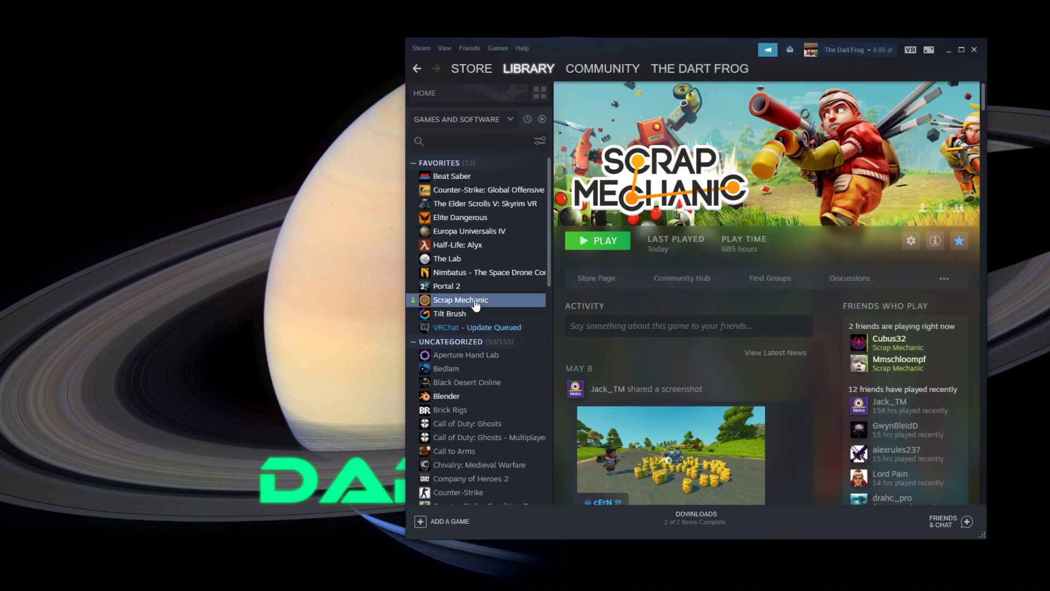
In the Steam library, browse Scrap Mechanic's local files and move the folder window clear of the game details
{"action": "right_click", "coordinate": [475, 301]}
{"action": "mouse_move", "coordinate": [548, 359]}
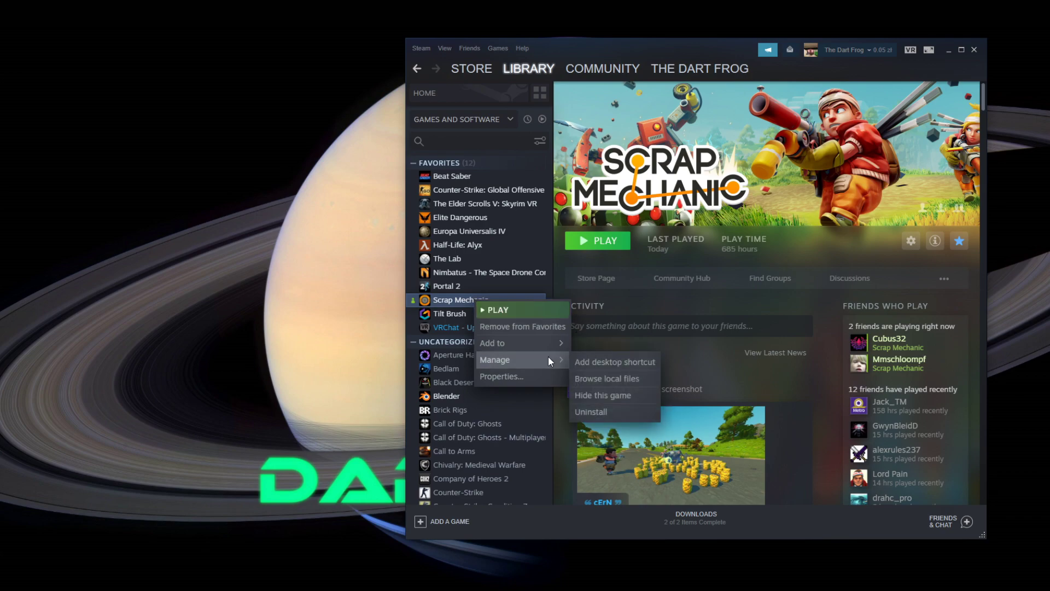
{"action": "left_click", "coordinate": [626, 374]}
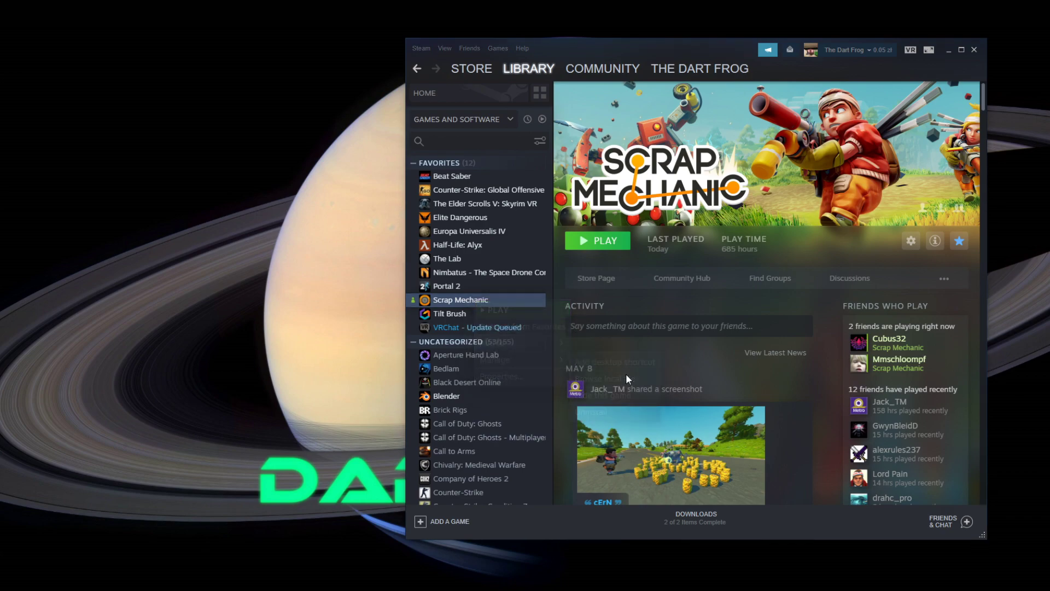
{"action": "left_click_drag", "start_coordinate": [738, 148], "coordinate": [492, 150]}
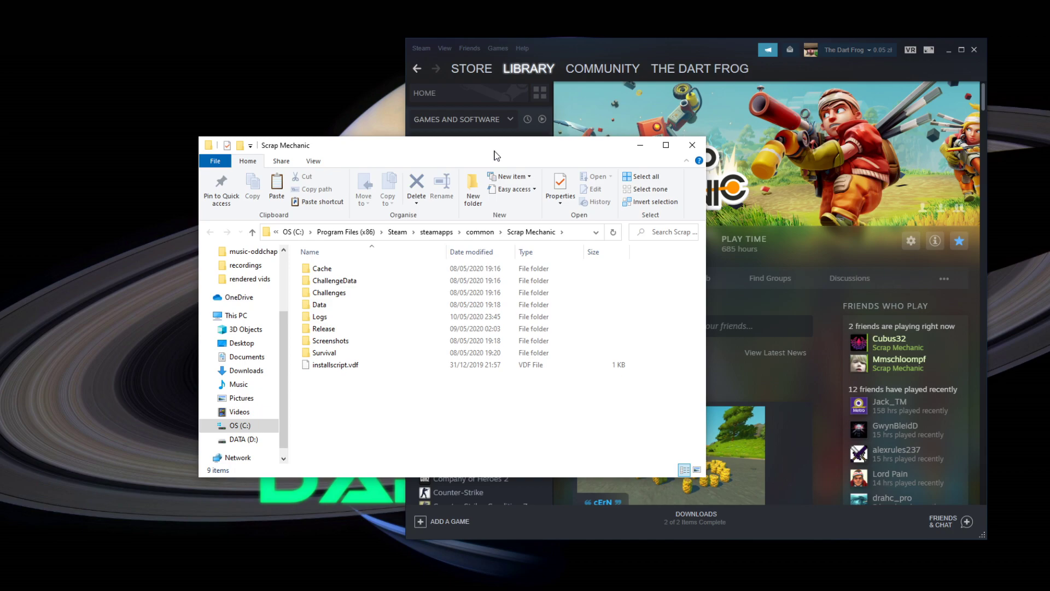
Navigate from the Scrap Mechanic folder to Survival > Scripts > game and find the Lua files
{"action": "double_click", "coordinate": [351, 353]}
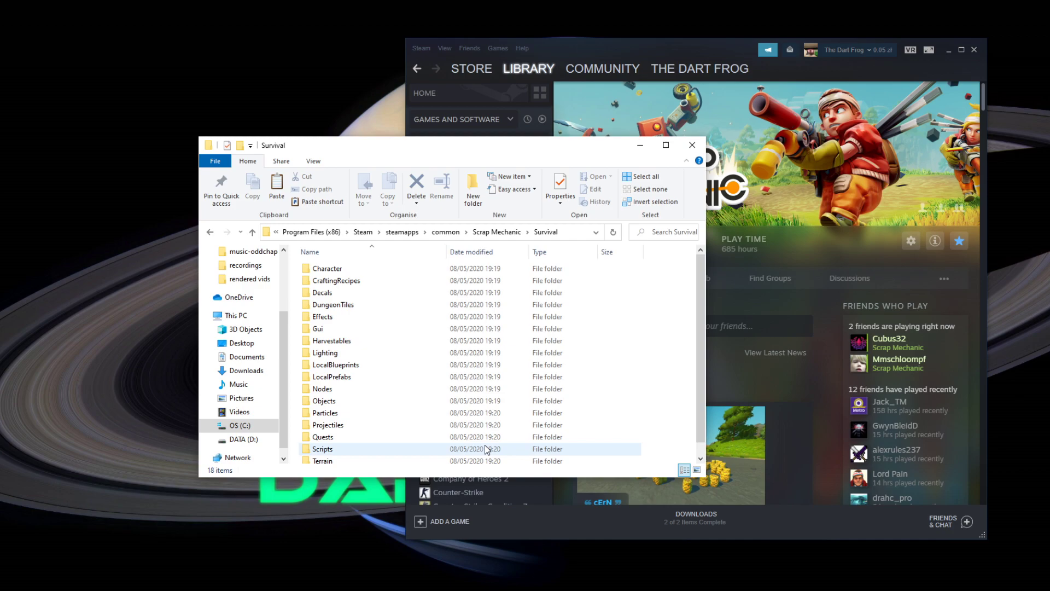
{"action": "left_click", "coordinate": [490, 232]}
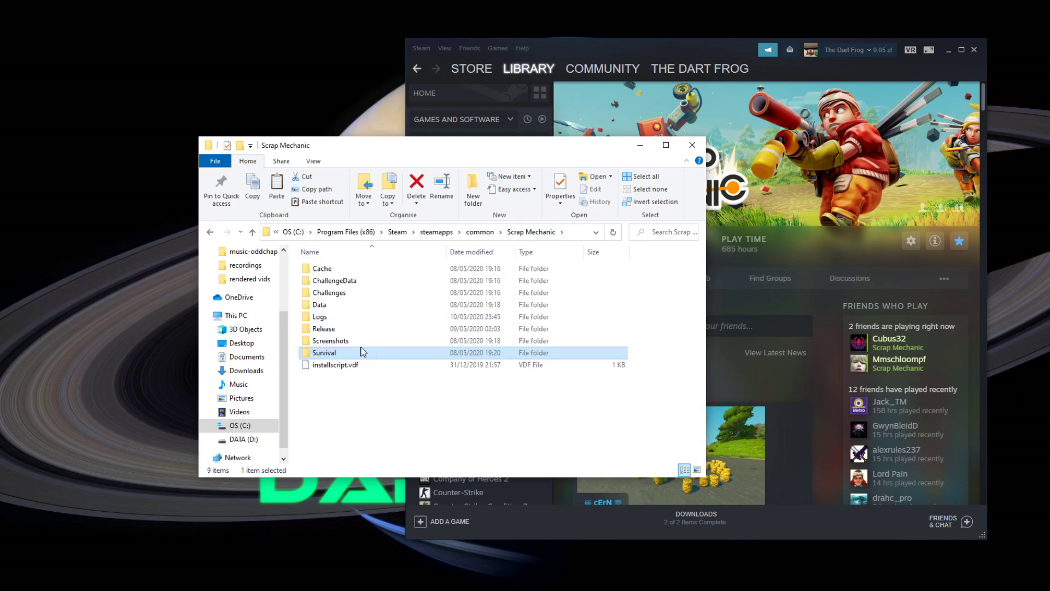
{"action": "double_click", "coordinate": [337, 352]}
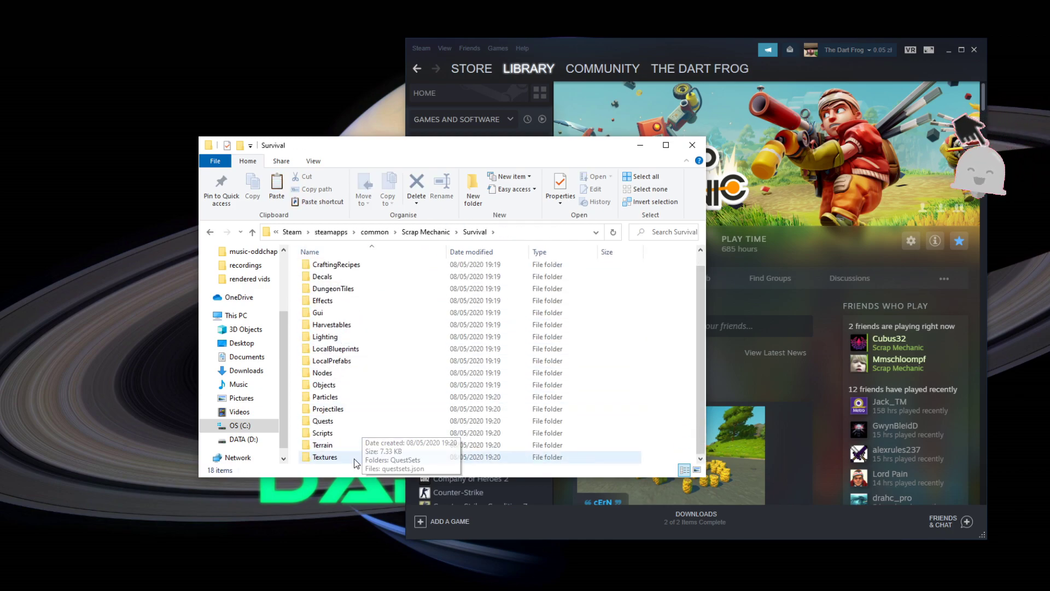
{"action": "double_click", "coordinate": [328, 432]}
{"action": "double_click", "coordinate": [343, 269]}
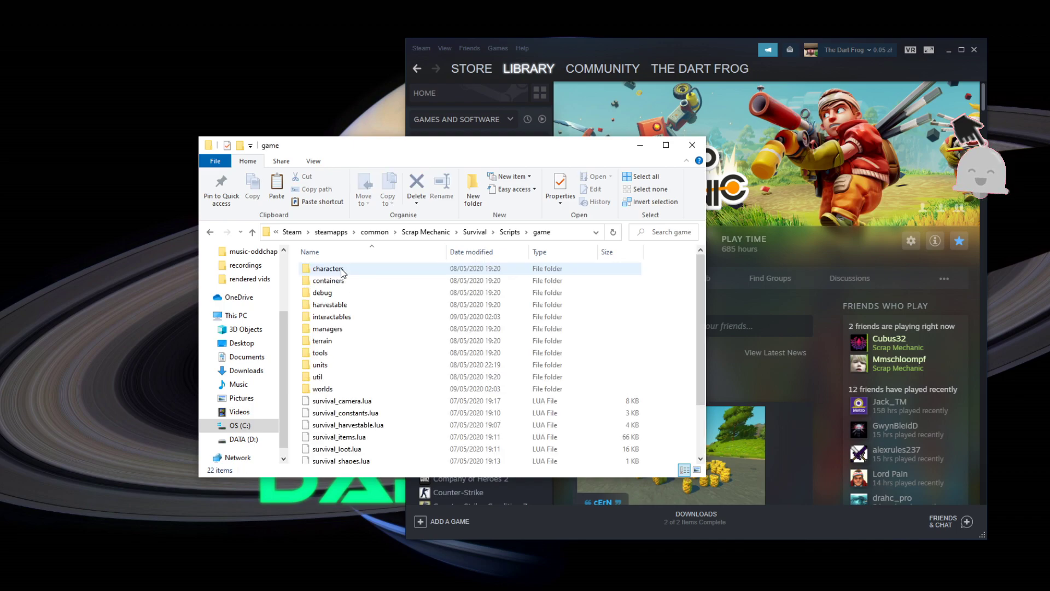
{"action": "scroll", "coordinate": [343, 273], "scroll_direction": "down", "scroll_amount": 2}
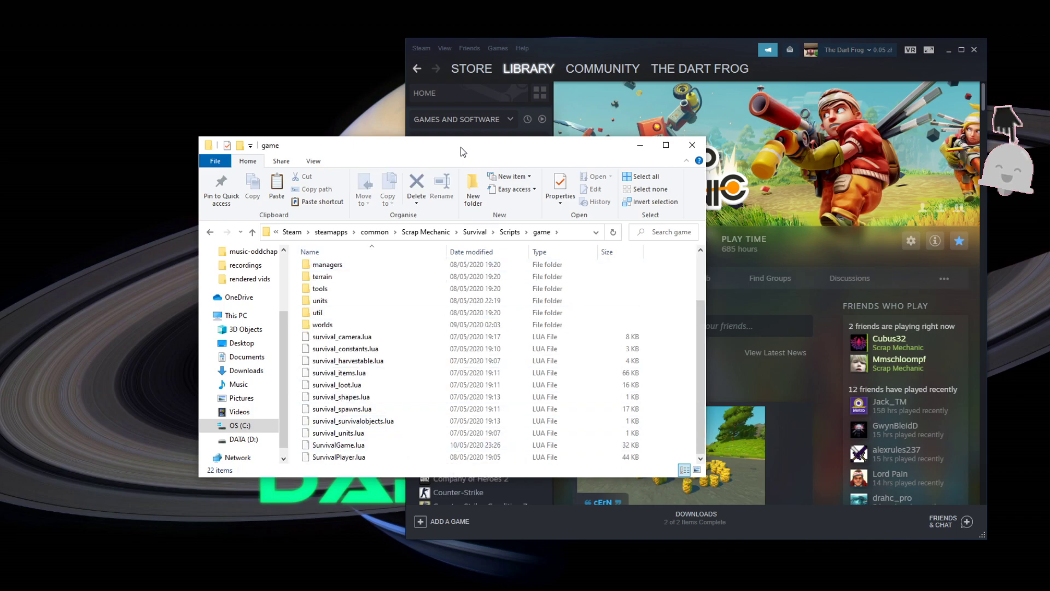
Arrange the game folder window and the sm survival creative folder window side by side
{"action": "left_click_drag", "start_coordinate": [460, 146], "coordinate": [710, 129]}
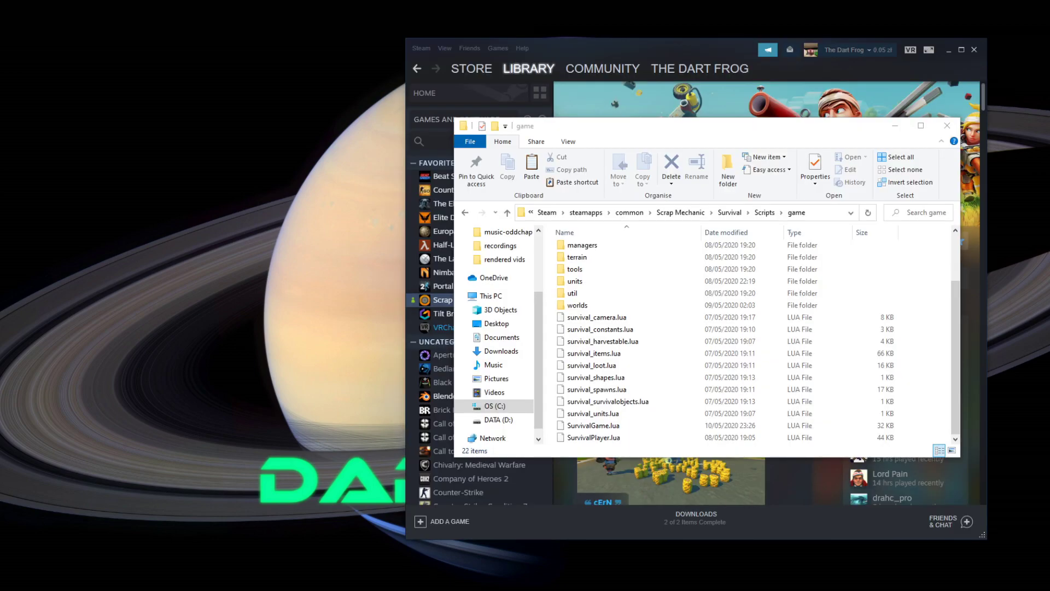
{"action": "left_click_drag", "start_coordinate": [1049, 143], "coordinate": [161, 115]}
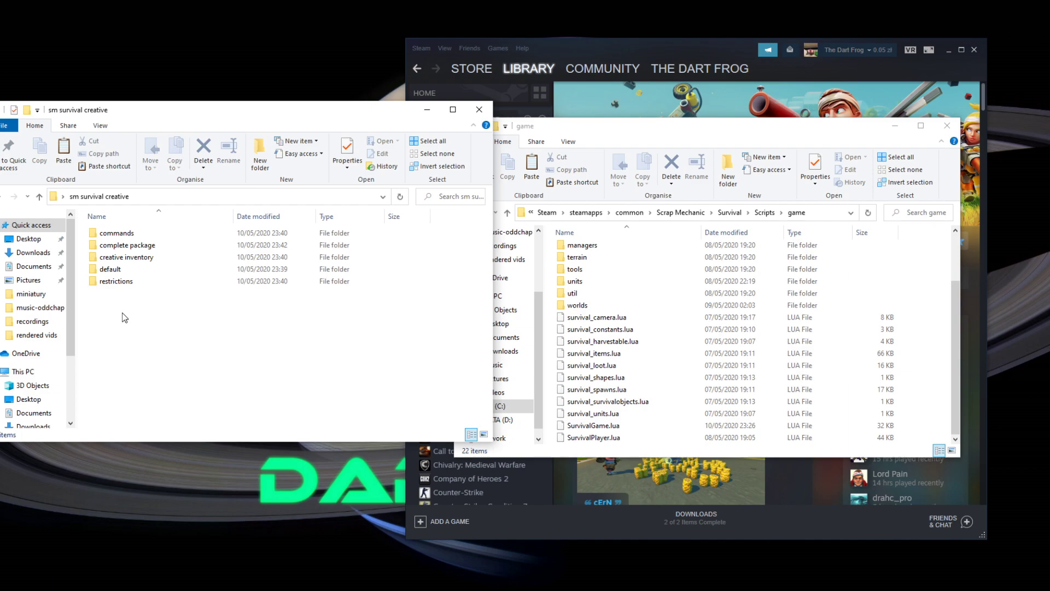
Examine the restrictions, default, creative inventory, commands and complete package folders in sm survival creative
{"action": "left_click", "coordinate": [131, 285]}
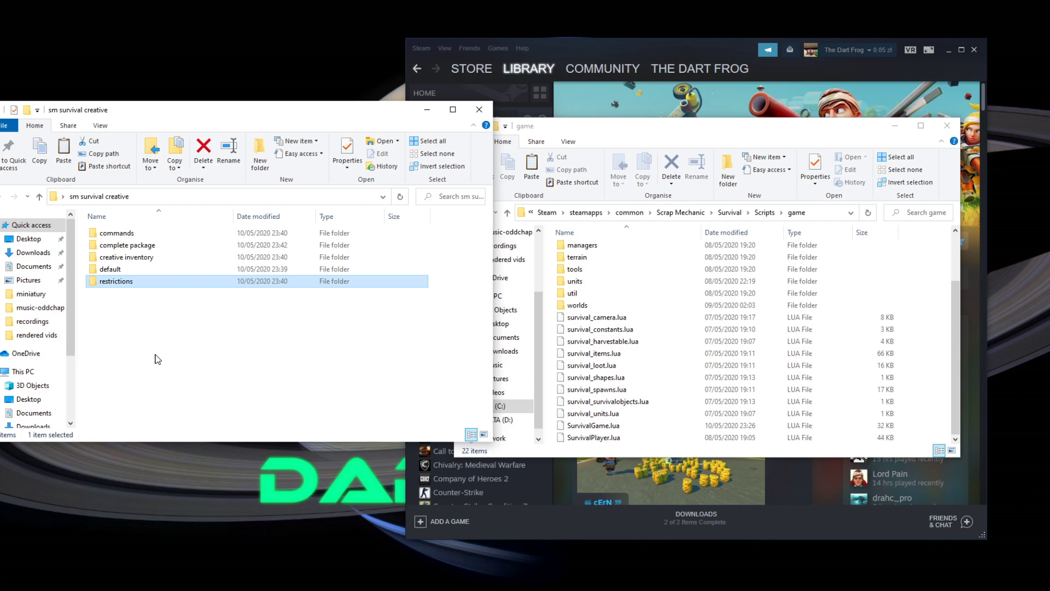
{"action": "left_click", "coordinate": [120, 269]}
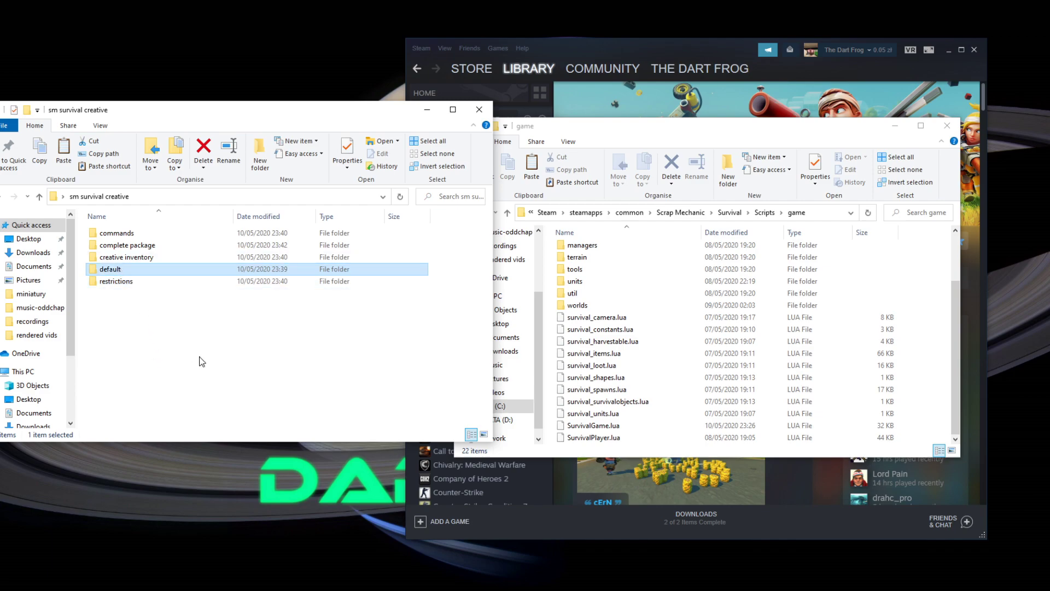
{"action": "left_click", "coordinate": [136, 259]}
{"action": "left_click", "coordinate": [172, 322]}
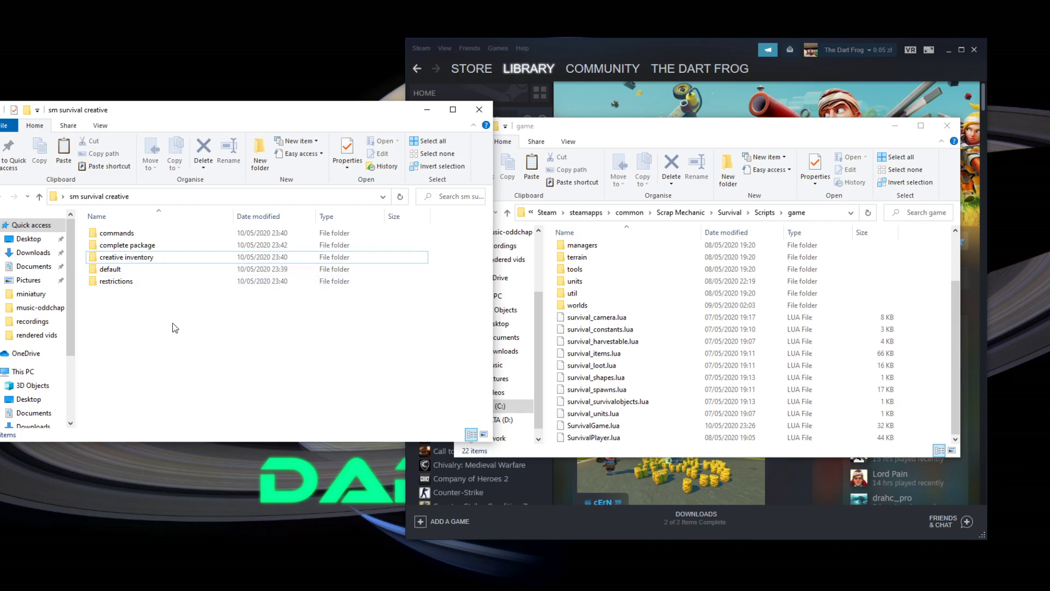
{"action": "left_click", "coordinate": [151, 236]}
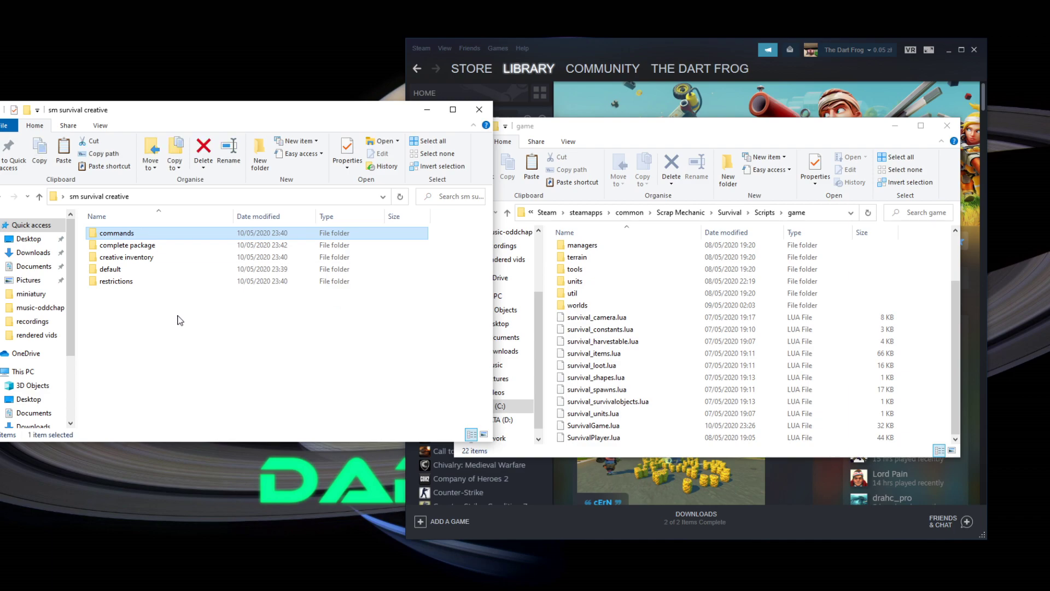
{"action": "left_click", "coordinate": [179, 336]}
{"action": "key", "text": "Down"}
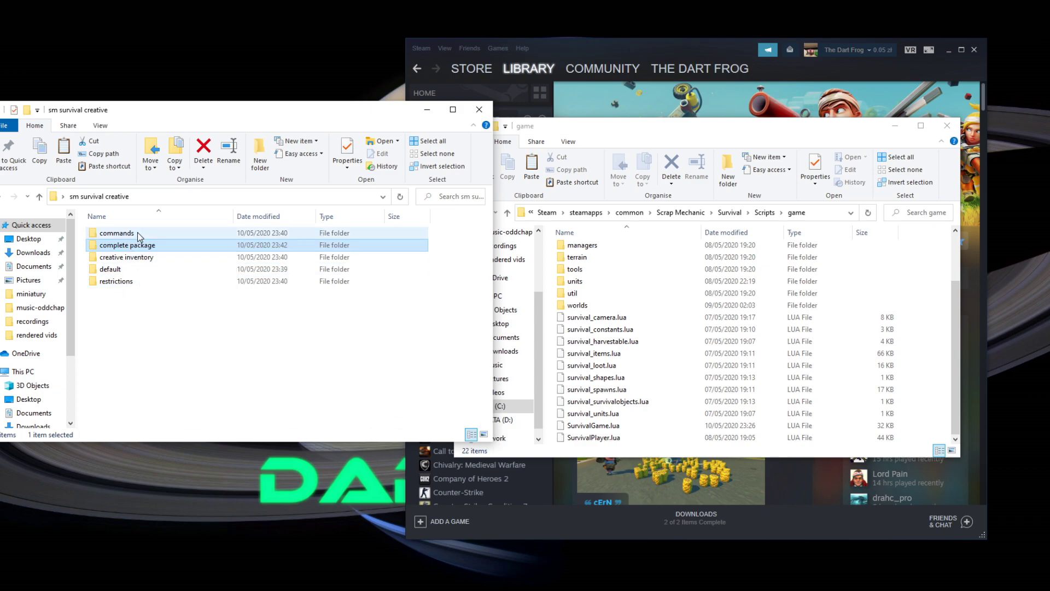
{"action": "left_click", "coordinate": [159, 295]}
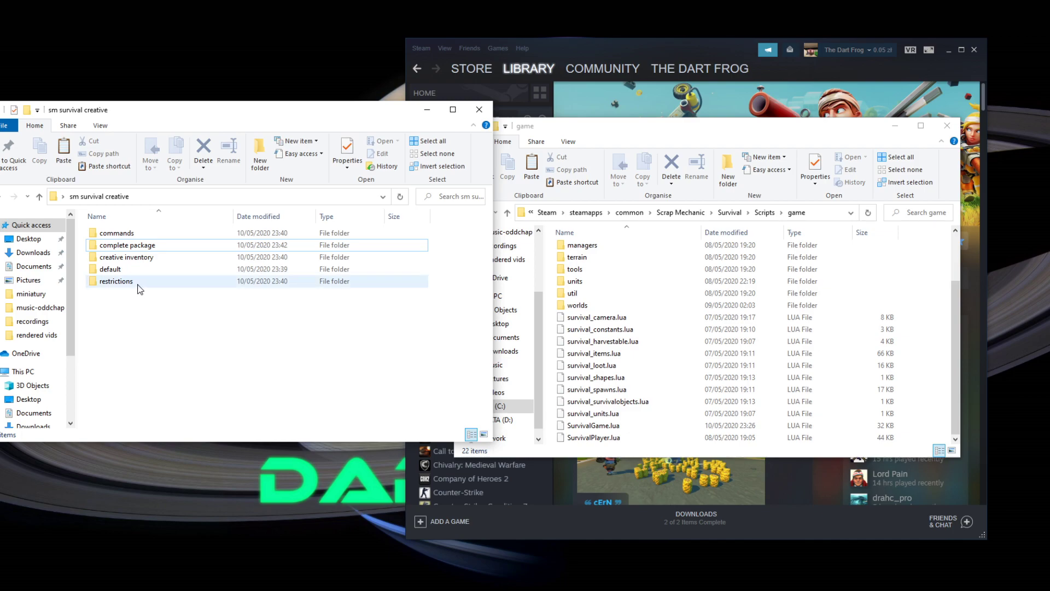
Copy SurvivalGame.lua from the restrictions folder into Scrap Mechanic's Survival\Scripts\game folder, replacing the existing file
{"action": "double_click", "coordinate": [138, 282]}
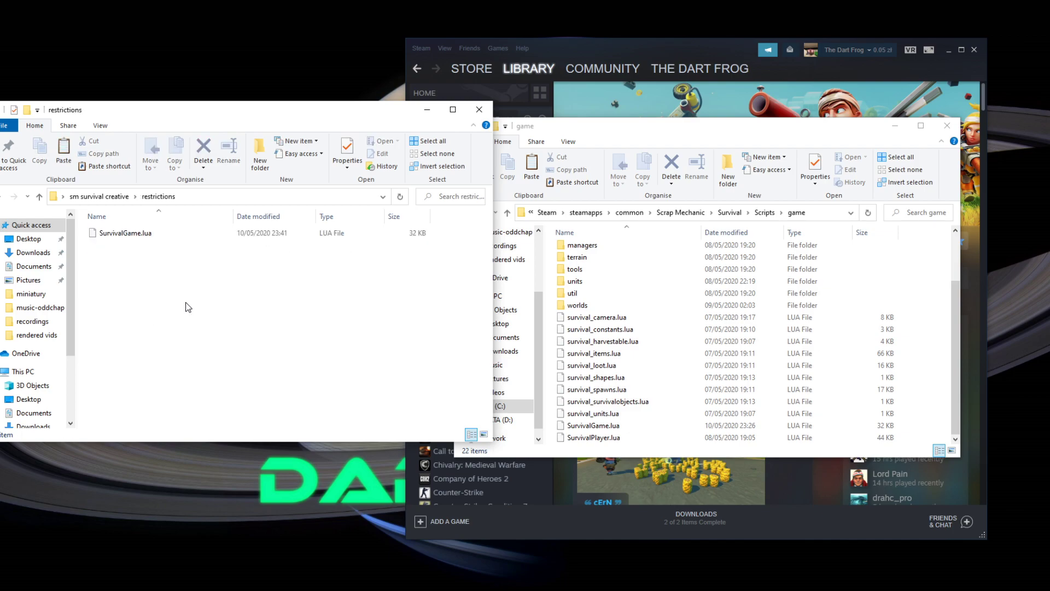
{"action": "left_click_drag", "start_coordinate": [284, 116], "coordinate": [237, 113]}
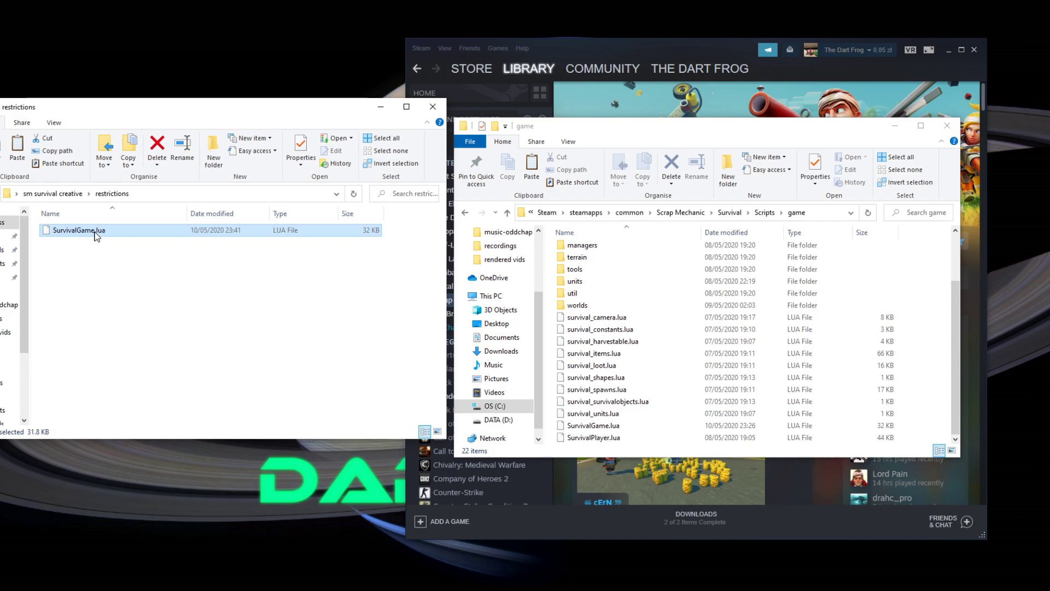
{"action": "right_click", "coordinate": [95, 235]}
{"action": "left_click", "coordinate": [130, 392]}
{"action": "right_click", "coordinate": [550, 340]}
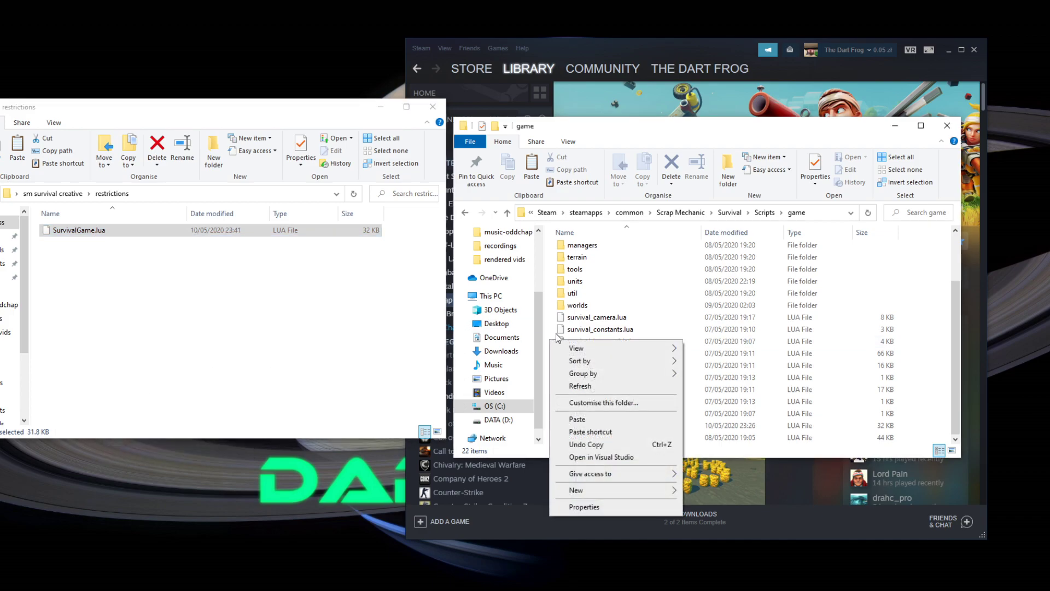
{"action": "left_click", "coordinate": [601, 419]}
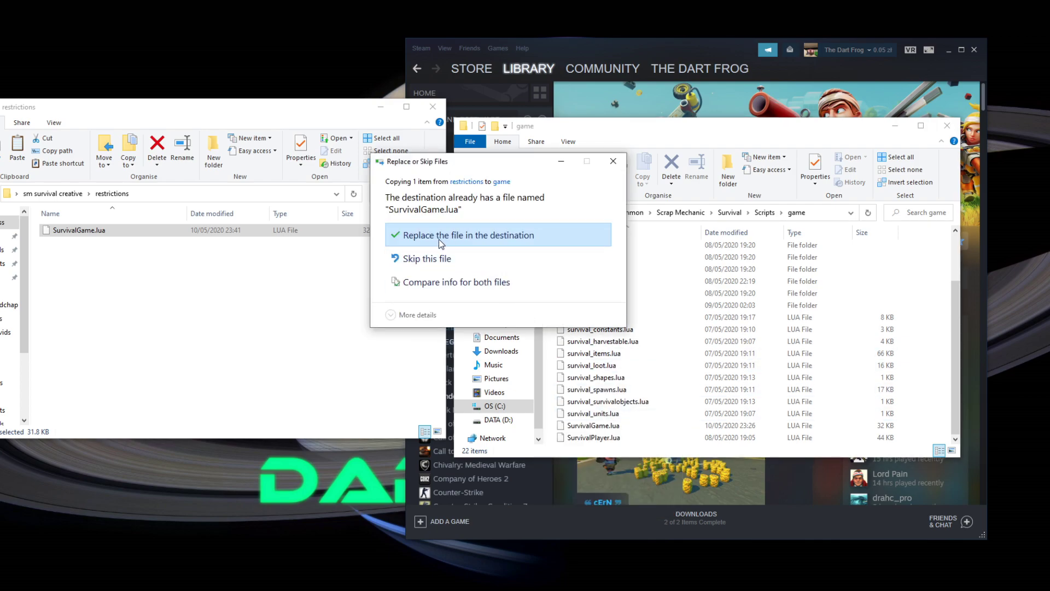
{"action": "left_click", "coordinate": [439, 236]}
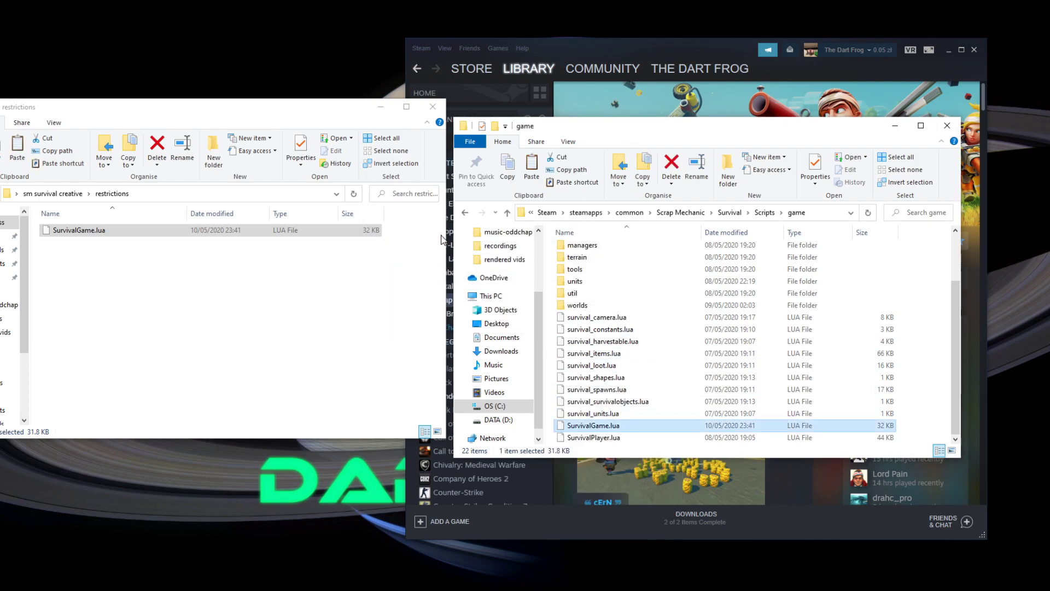
Return to the survival world in Scrap Mechanic, switch to first-person view and walk up to the crashed ship's doorway
{"action": "left_click", "coordinate": [654, 60]}
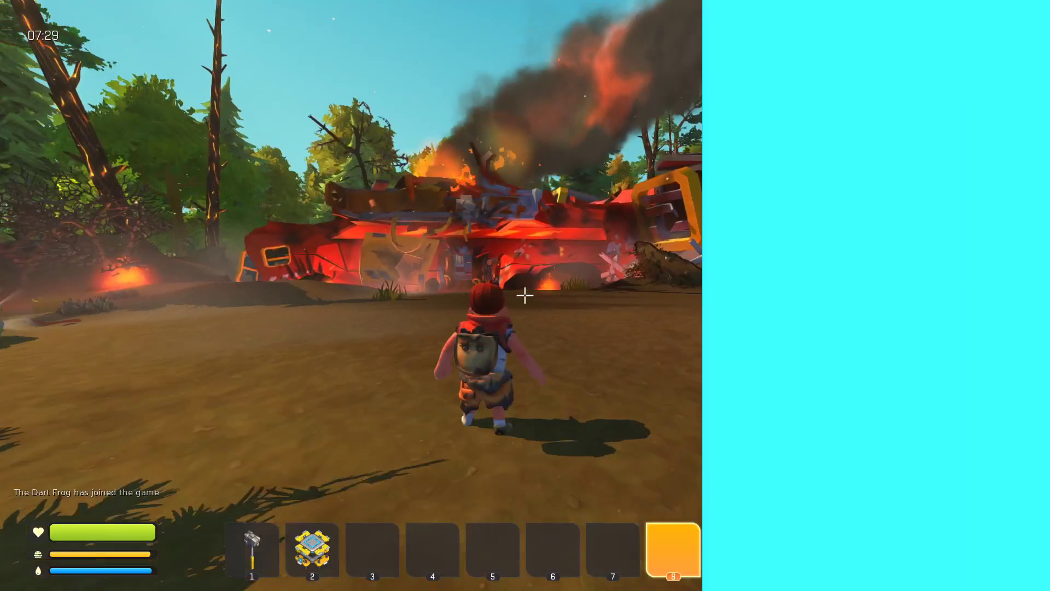
{"action": "key", "text": "w"}
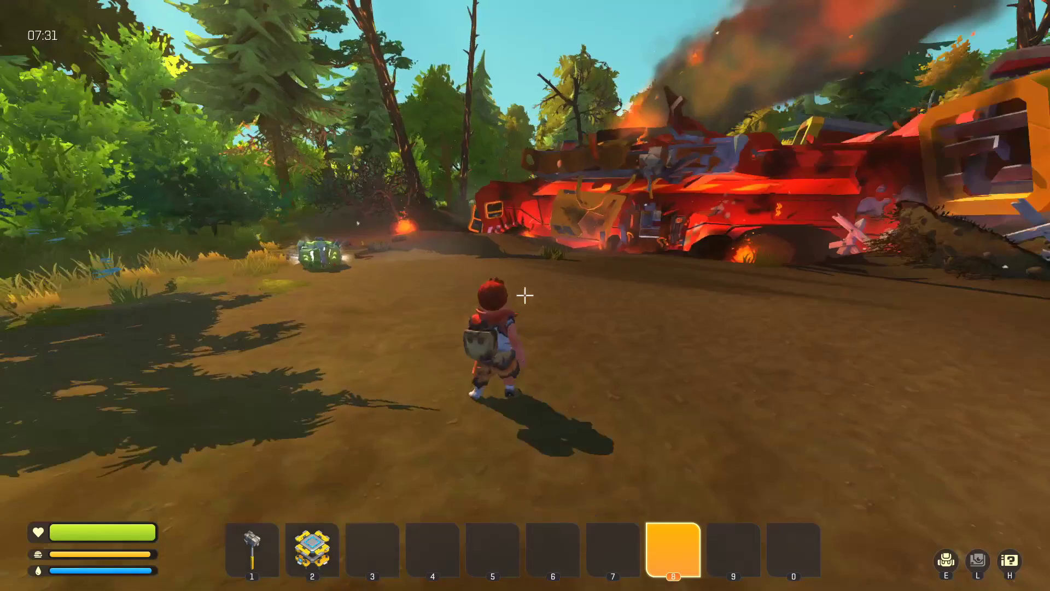
{"action": "key", "text": "v"}
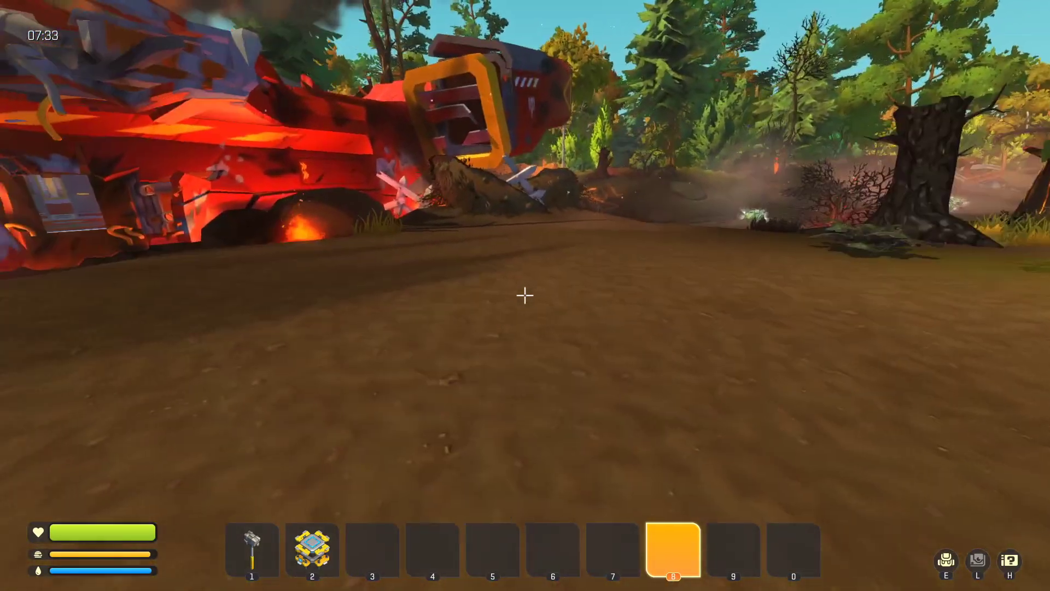
{"action": "key", "text": "w"}
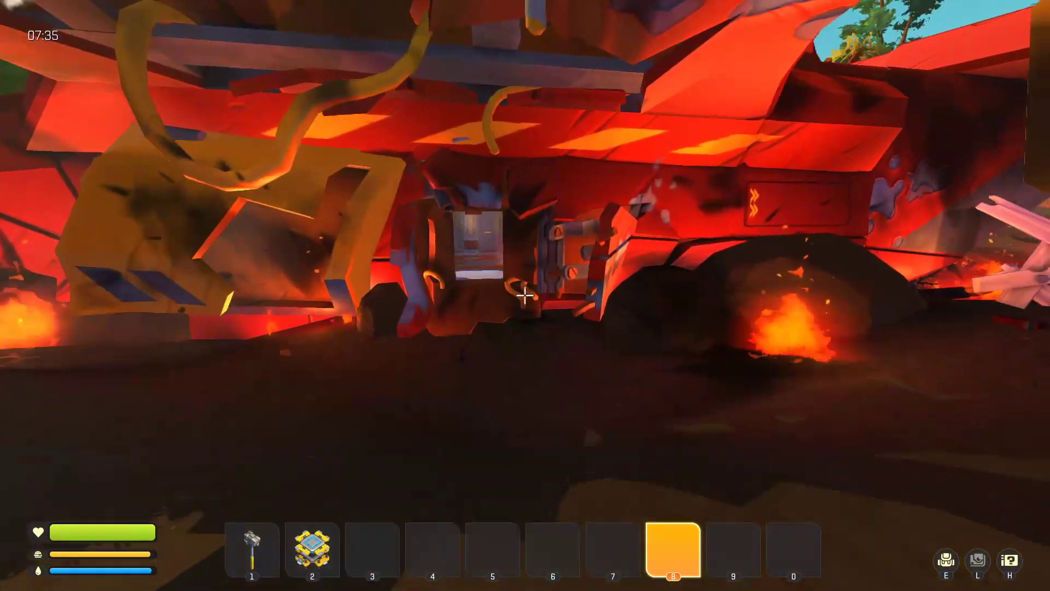
Enter the crashed ship and dismantle the wall panel beside the doorway and an orange case
{"action": "key", "text": "w"}
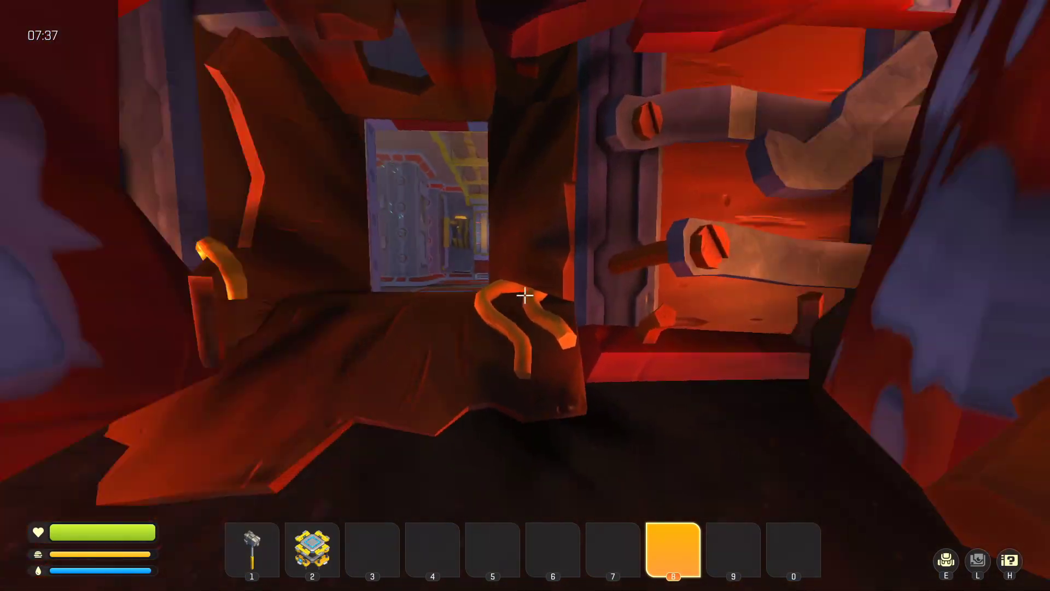
{"action": "key", "text": "w"}
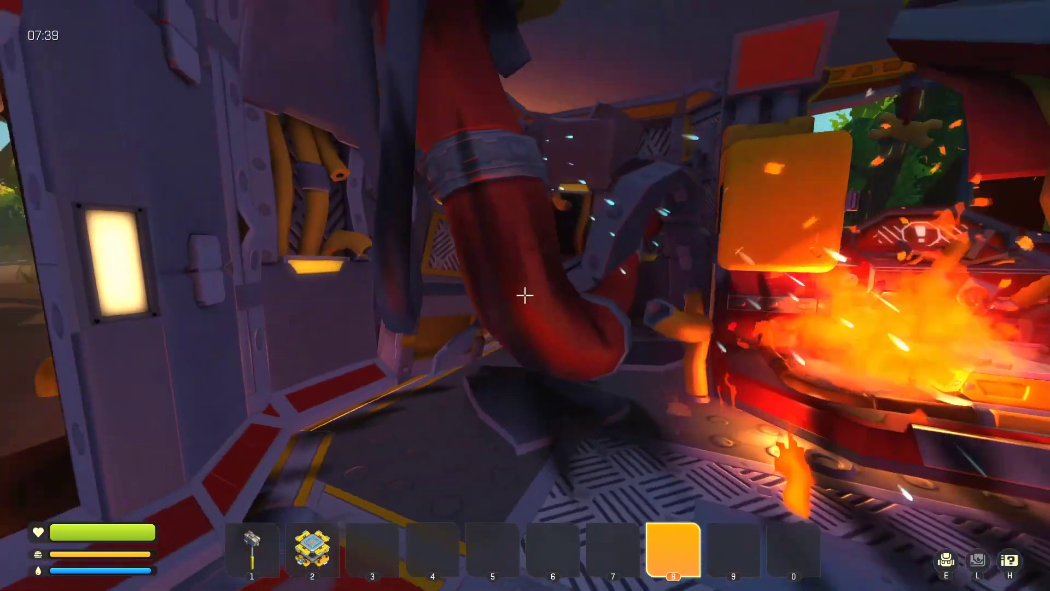
{"action": "key", "text": "w"}
{"action": "key", "text": "e"}
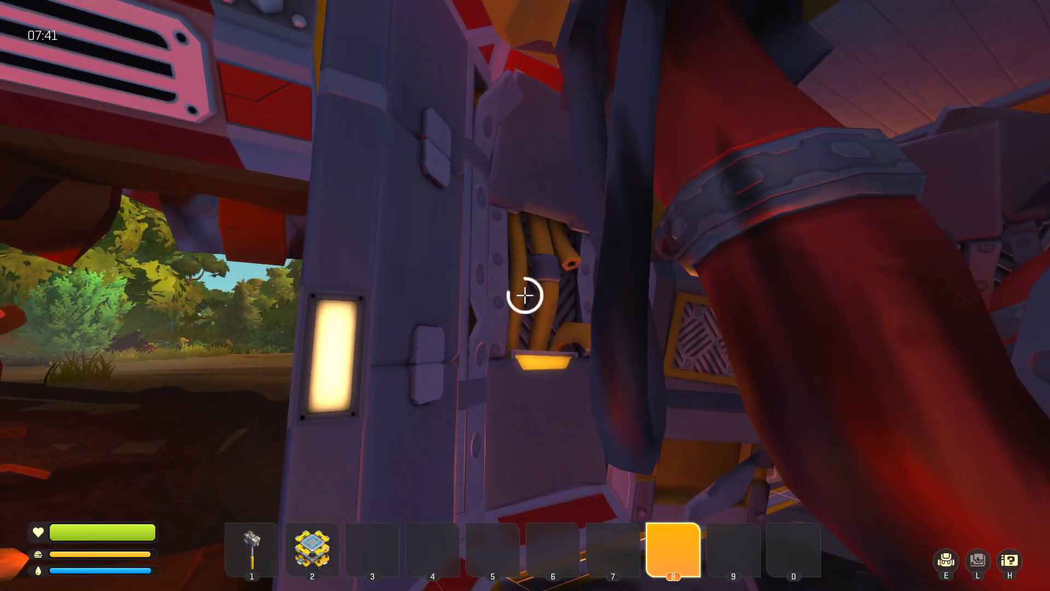
{"action": "key", "text": "w"}
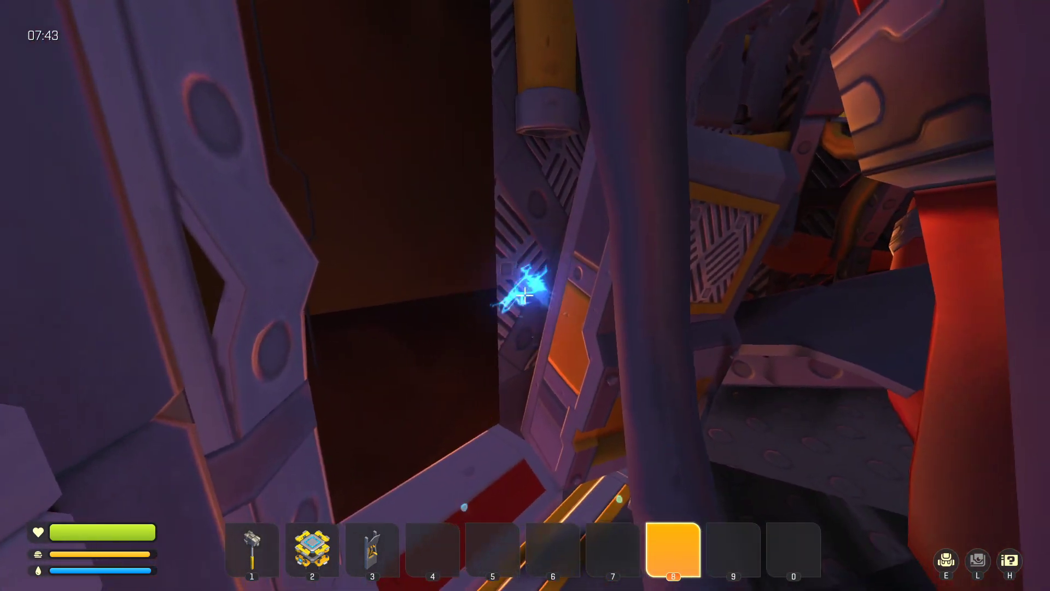
{"action": "key", "text": "w"}
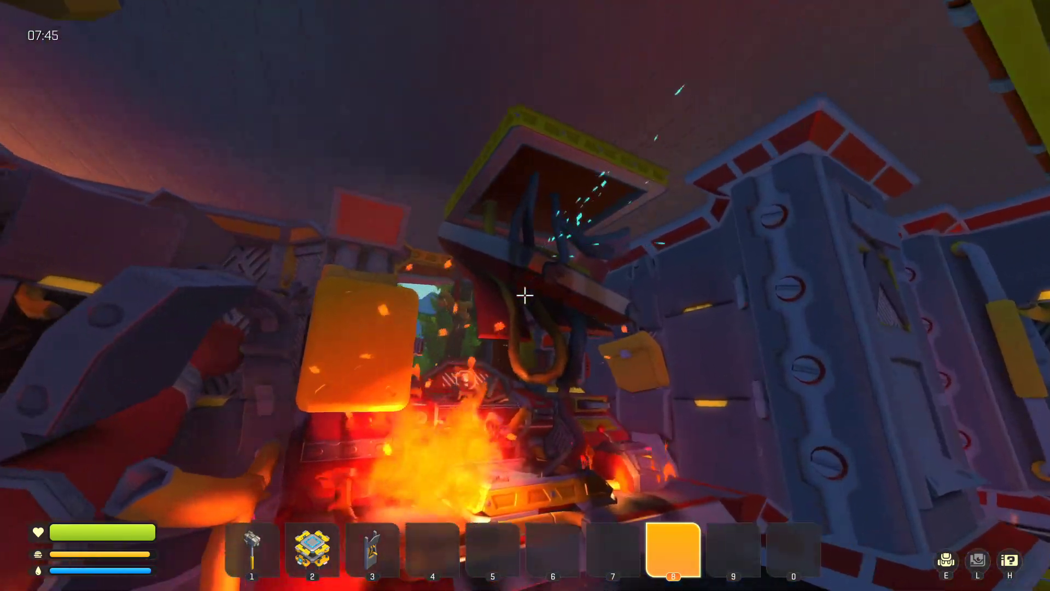
{"action": "key", "text": "e"}
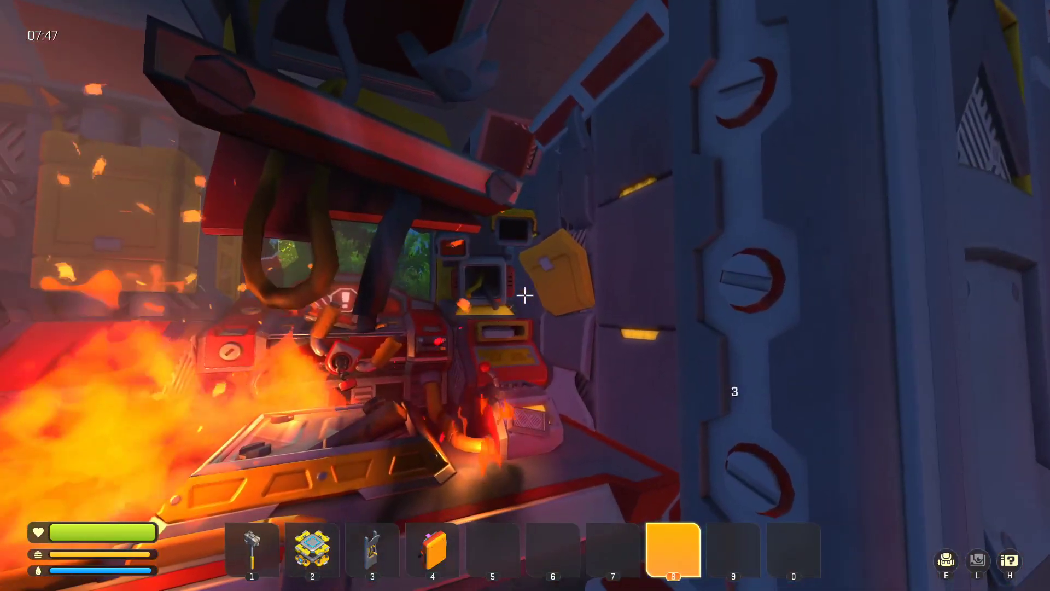
Check the backpack contents and preview placing the collected orange case inside the ship
{"action": "scroll", "coordinate": [525, 295], "scroll_direction": "up", "scroll_amount": 4}
{"action": "key", "text": "e"}
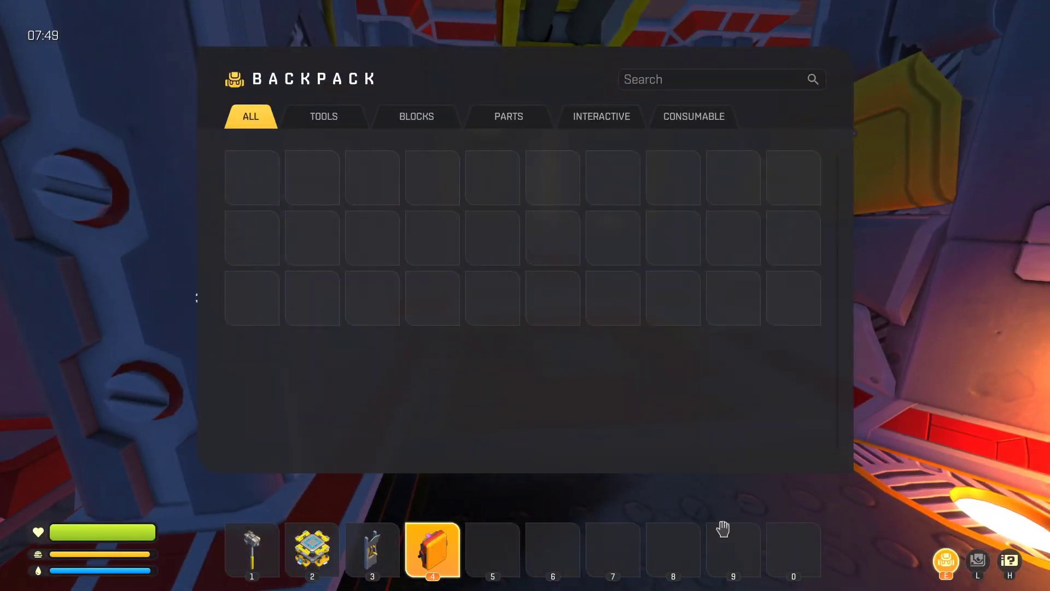
{"action": "key", "text": "e"}
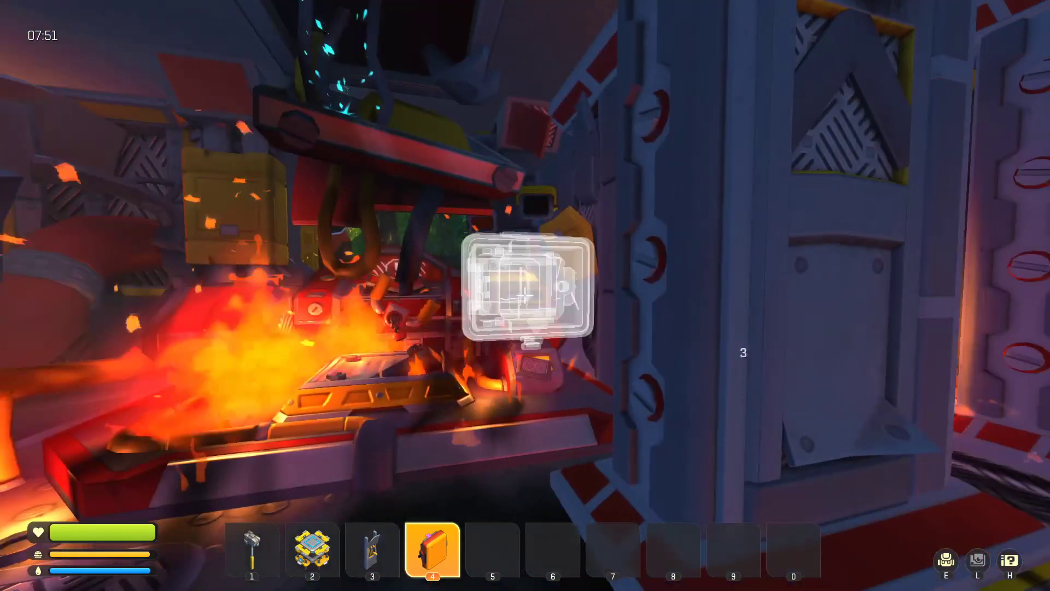
{"action": "scroll", "coordinate": [525, 295], "scroll_direction": "down", "scroll_amount": 2}
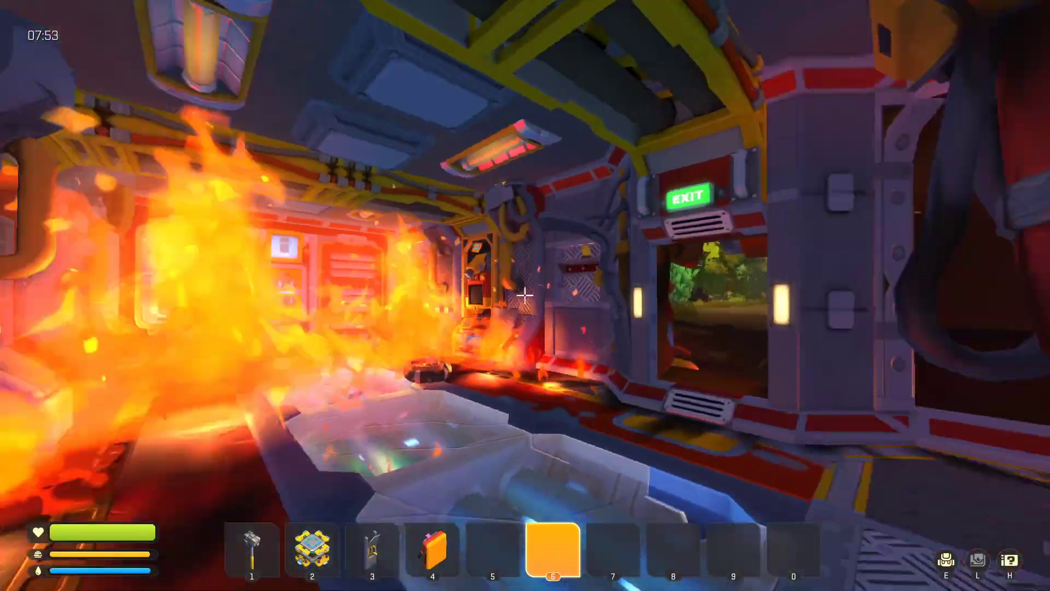
Dismantle the wall panel and the wall blocks beside the ship's exit doorway
{"action": "key", "text": "w"}
{"action": "key", "text": "w"}
{"action": "right_click", "coordinate": [525, 296]}
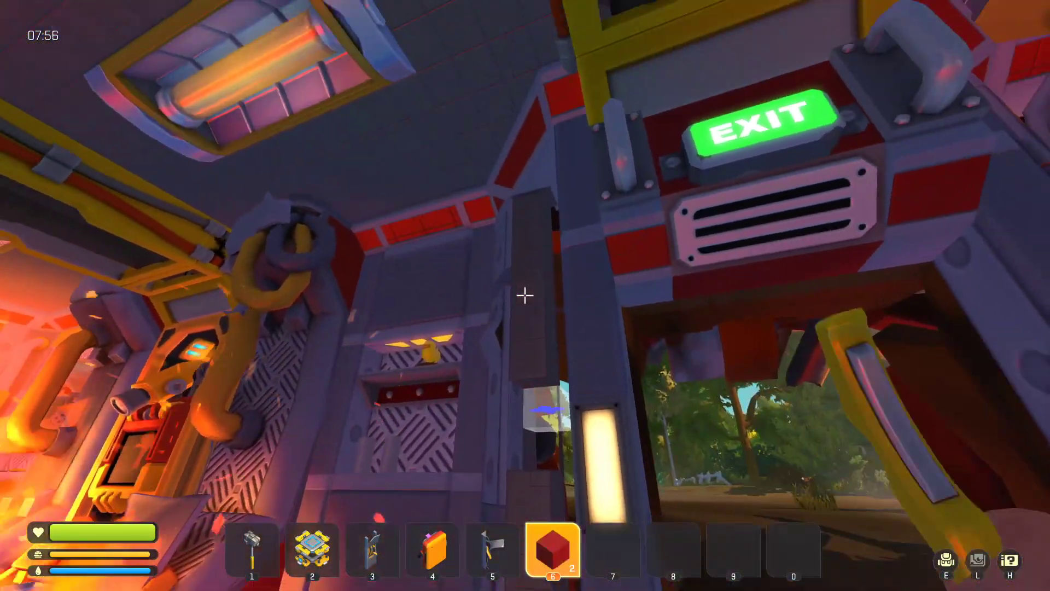
{"action": "right_click", "coordinate": [525, 295]}
{"action": "right_click", "coordinate": [525, 296]}
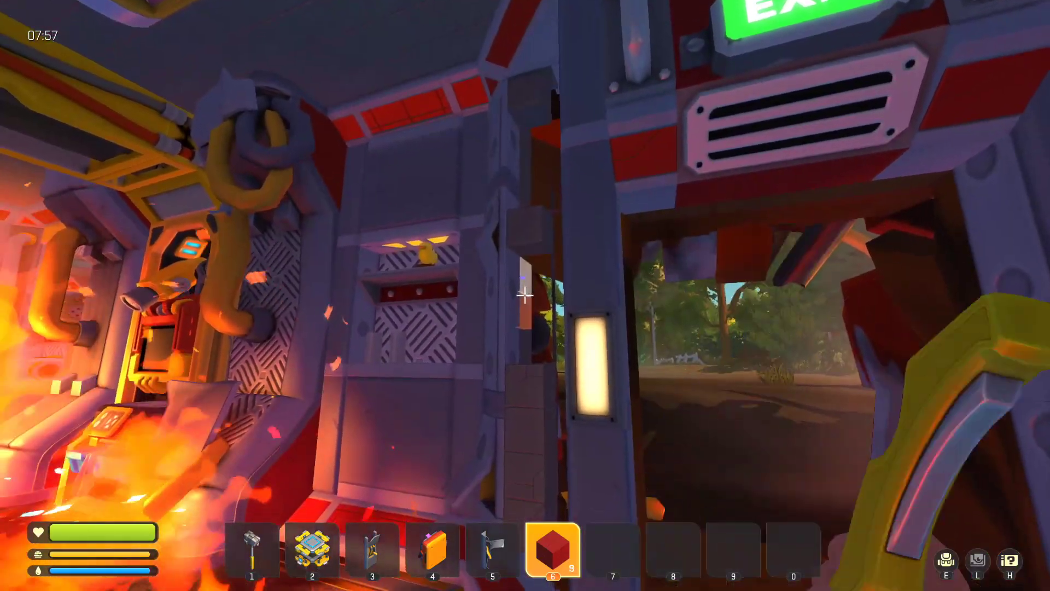
{"action": "right_click", "coordinate": [524, 296]}
Remove further wall sections near the burning corner and the glass-covered panel from the ship's floor
{"action": "key", "text": "s"}
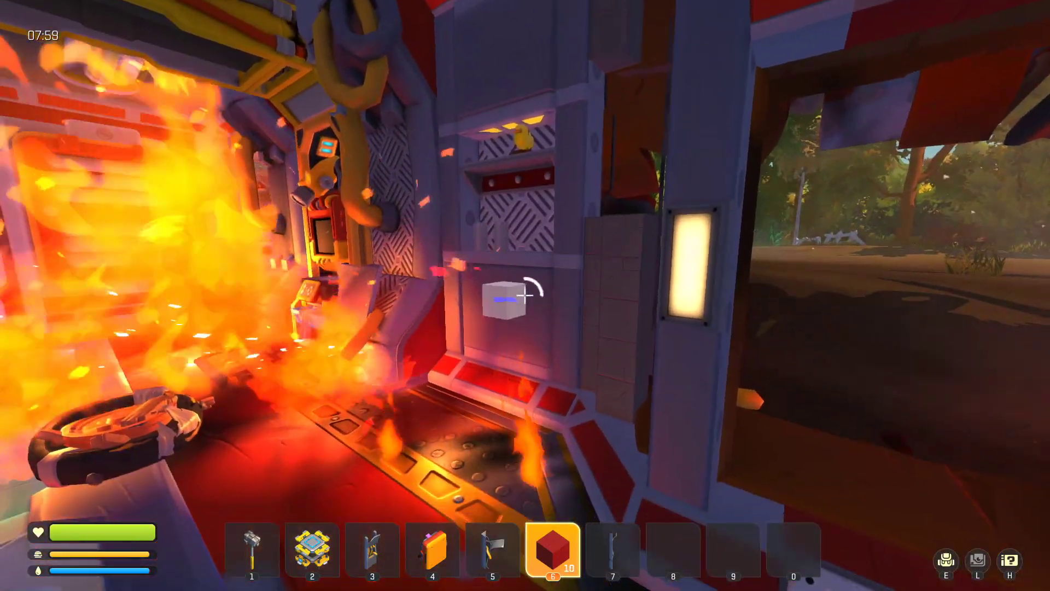
{"action": "right_click", "coordinate": [525, 295]}
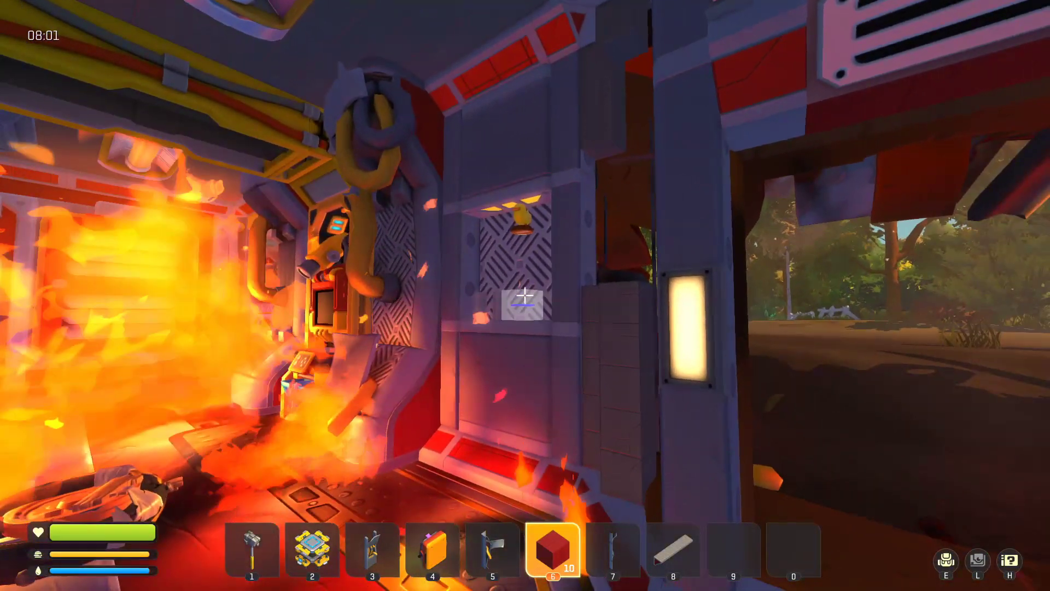
{"action": "right_click", "coordinate": [525, 296]}
{"action": "right_click", "coordinate": [525, 295]}
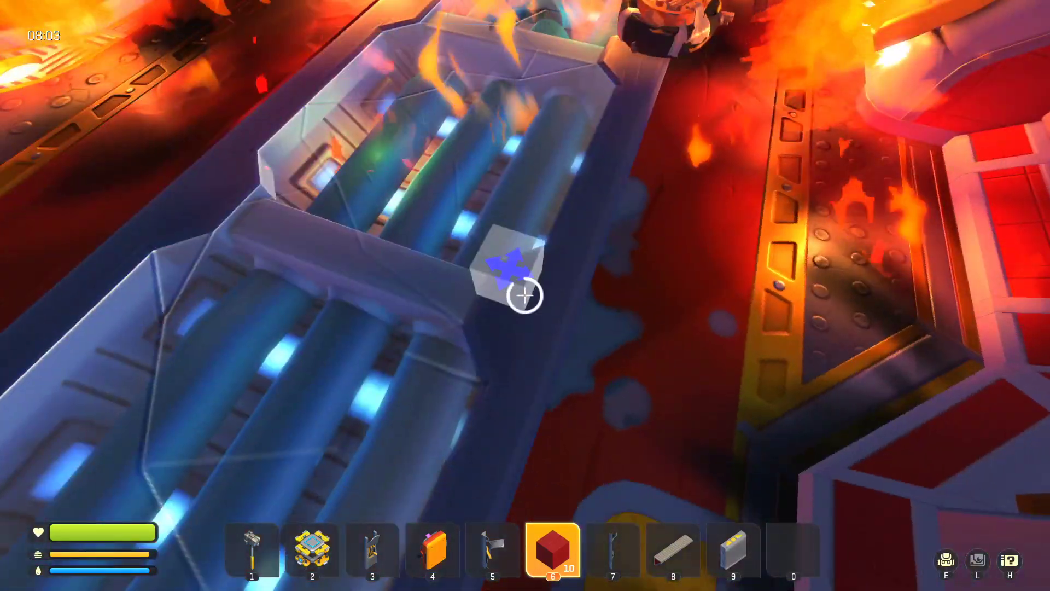
{"action": "key", "text": "e"}
{"action": "key", "text": "w"}
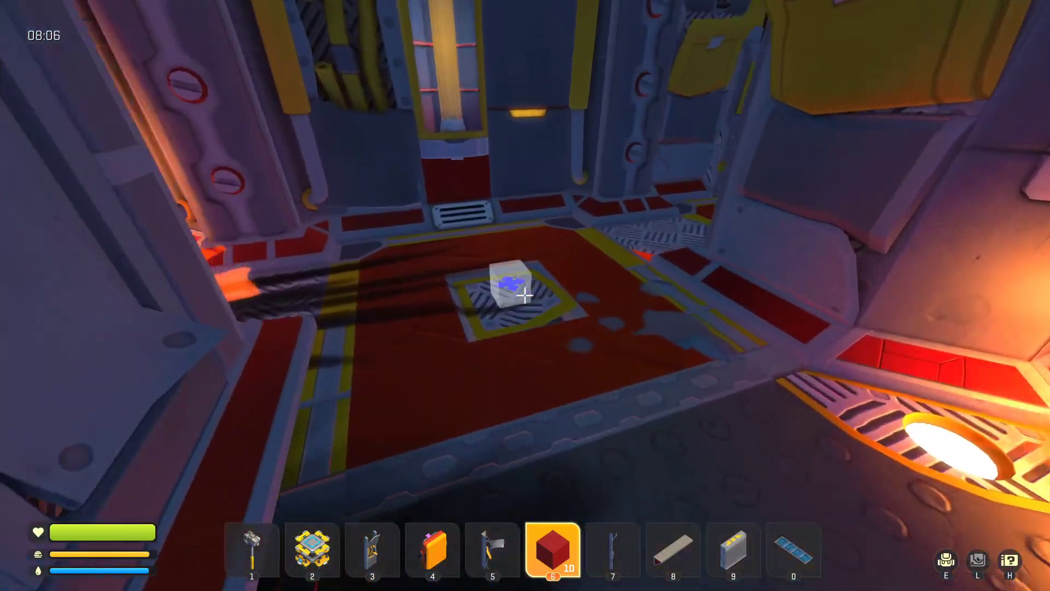
Remove the wall panel with the vertical lamp at the end of the room and go on to the living quarters
{"action": "right_click", "coordinate": [524, 295]}
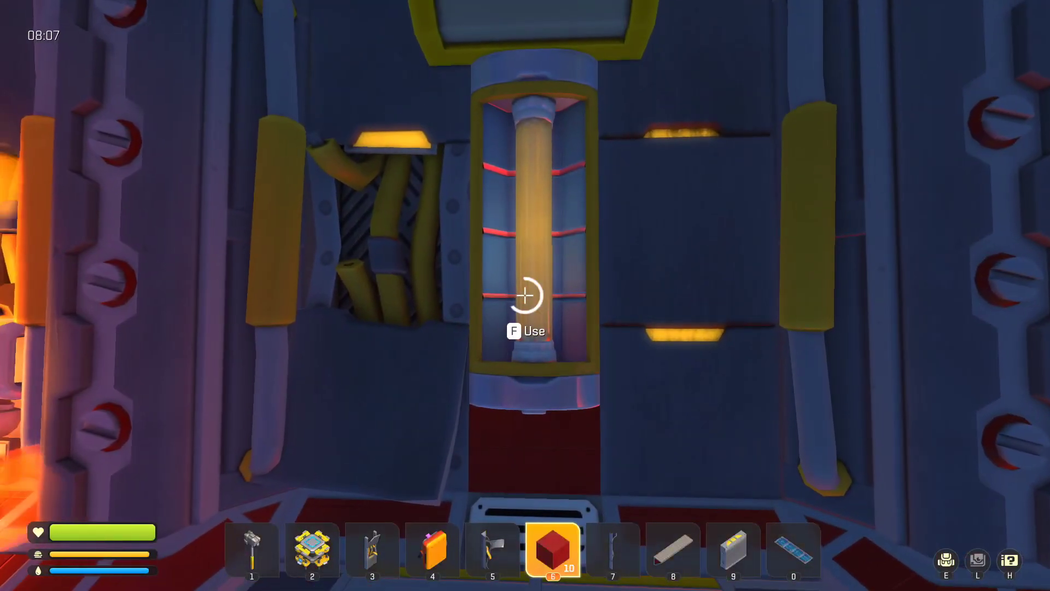
{"action": "key", "text": "f"}
{"action": "key", "text": "w"}
{"action": "key", "text": "w"}
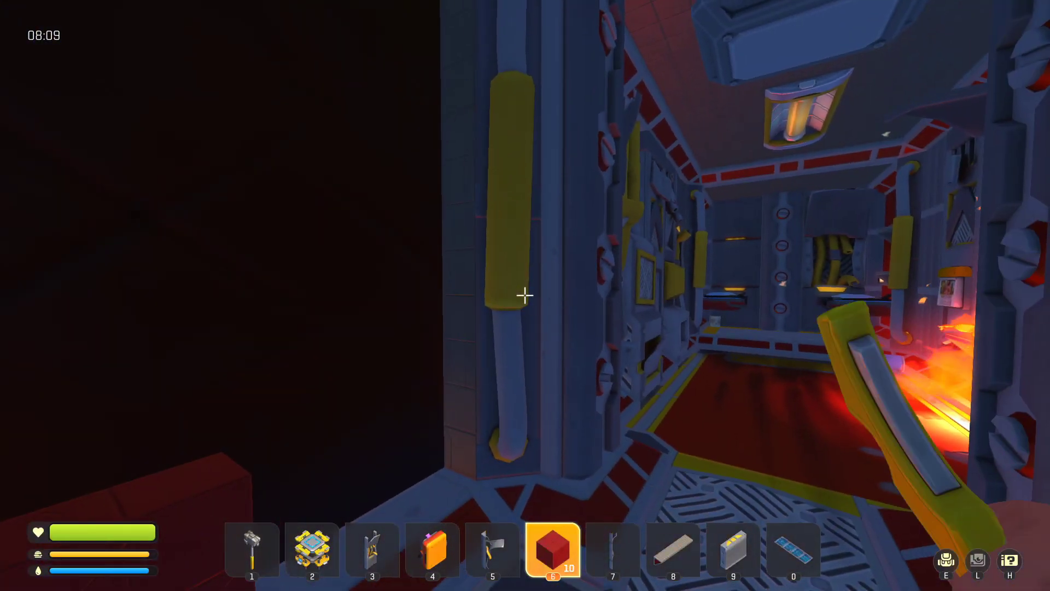
{"action": "key", "text": "w"}
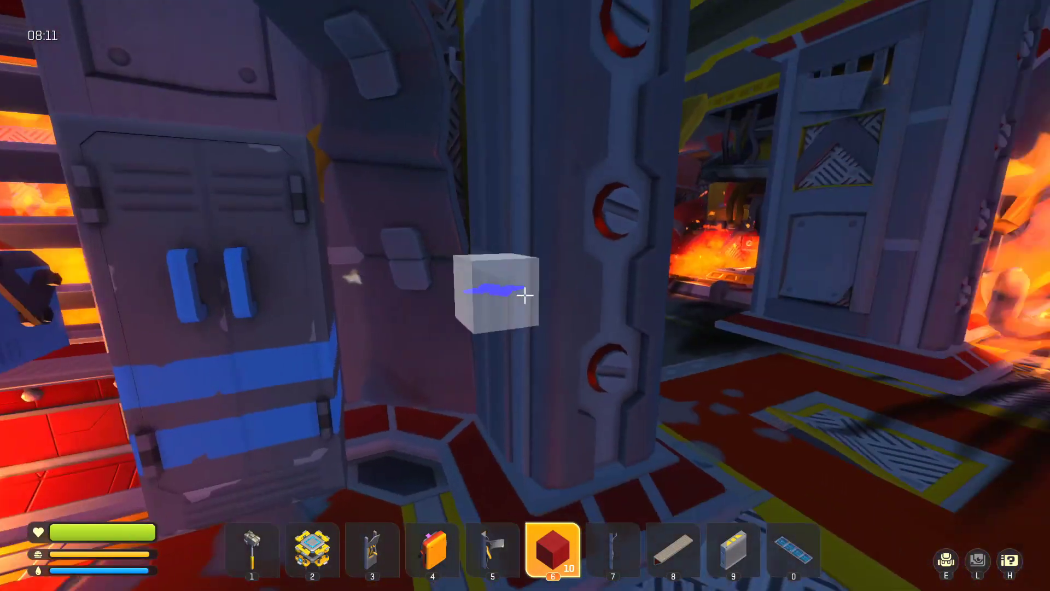
Dismantle the wall pieces by the living quarters' entrance and the grey-and-blue locker
{"action": "right_click", "coordinate": [525, 296]}
{"action": "right_click", "coordinate": [525, 295]}
{"action": "key", "text": "s"}
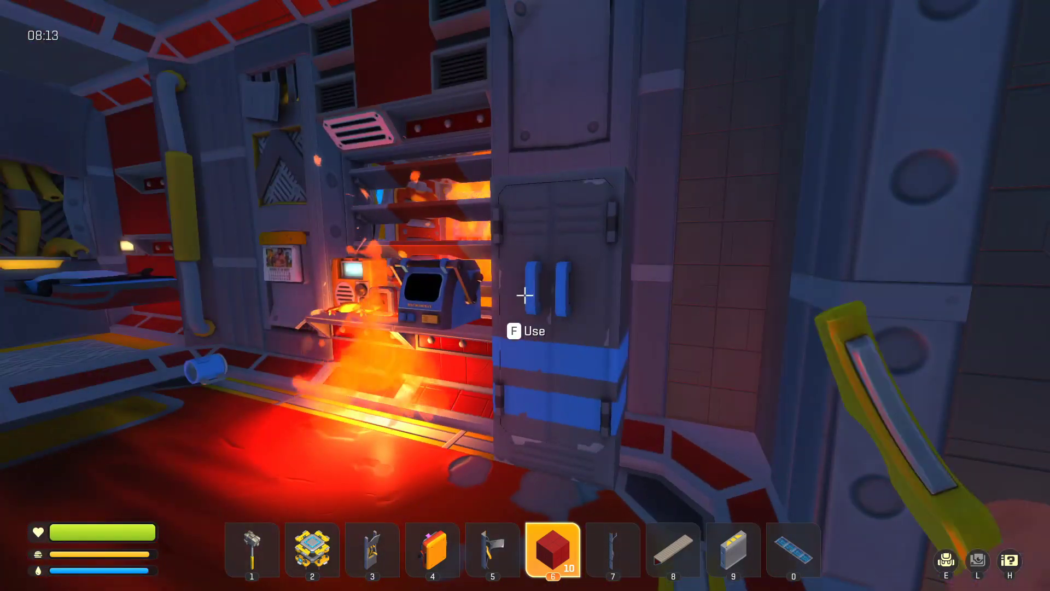
{"action": "right_click", "coordinate": [525, 295]}
{"action": "right_click", "coordinate": [525, 295]}
{"action": "right_click", "coordinate": [525, 296]}
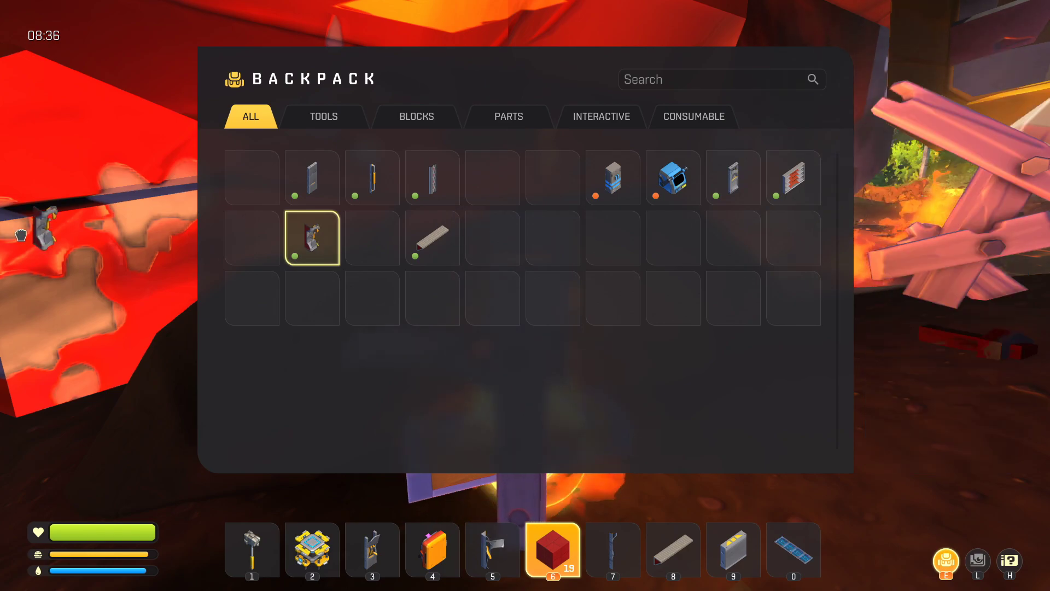
Throw collected ship parts out of the backpack onto the ground
{"action": "left_click_drag", "start_coordinate": [312, 238], "coordinate": [178, 224]}
{"action": "left_click_drag", "start_coordinate": [373, 181], "coordinate": [178, 184]}
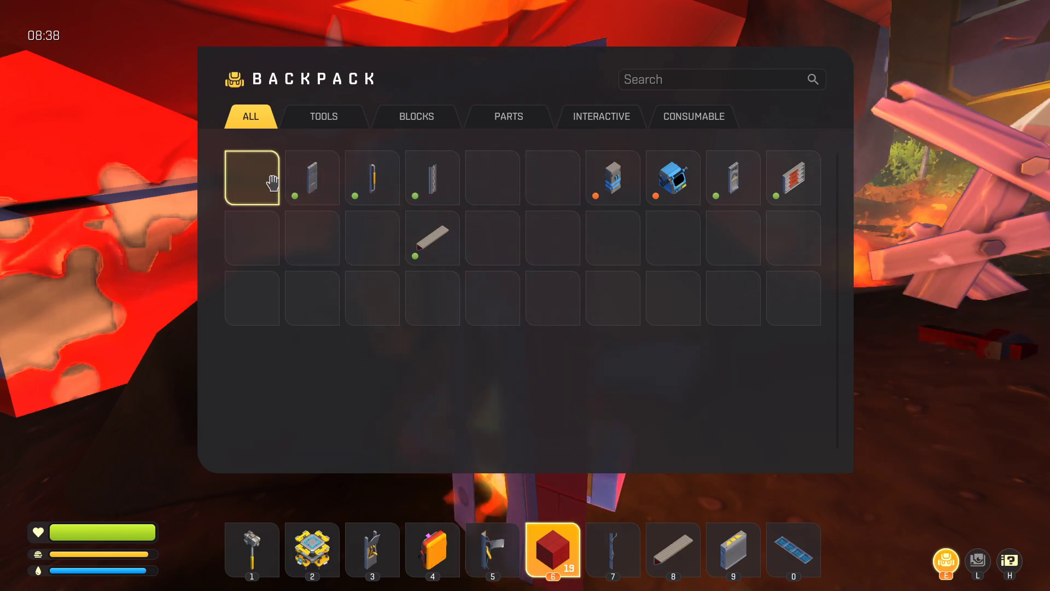
{"action": "left_click_drag", "start_coordinate": [306, 183], "coordinate": [38, 192]}
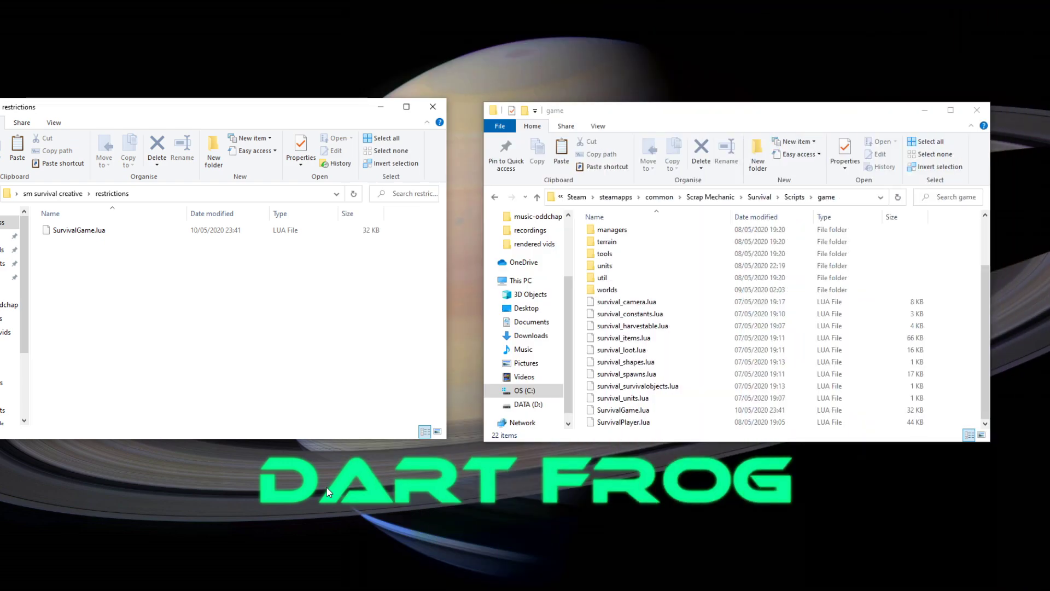
Copy SurvivalGame.lua from the creative inventory folder into Scrap Mechanic's Survival\Scripts\game folder, replacing the existing file
{"action": "left_click", "coordinate": [66, 195]}
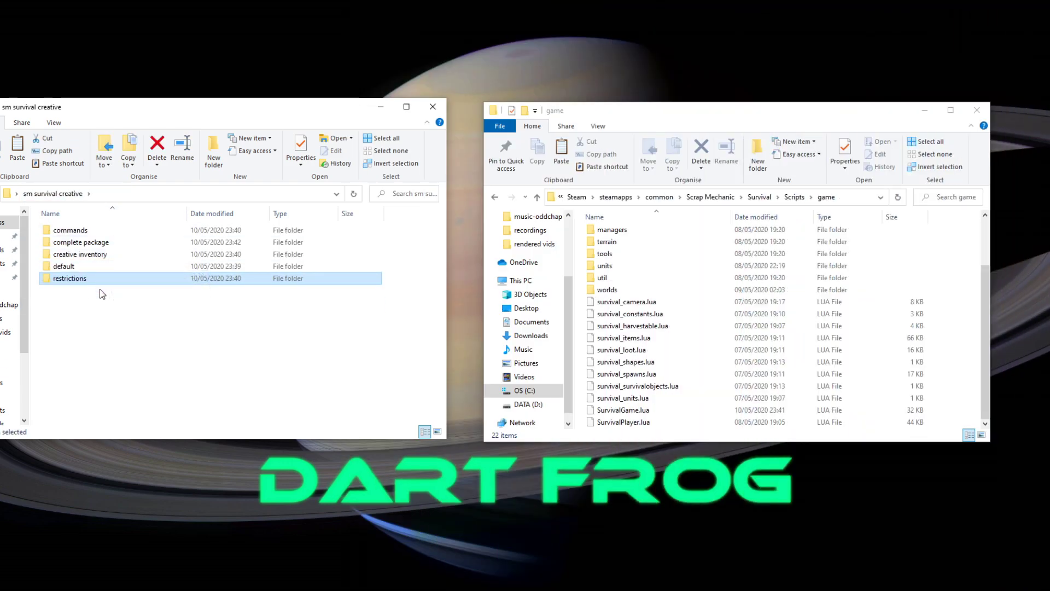
{"action": "double_click", "coordinate": [104, 254]}
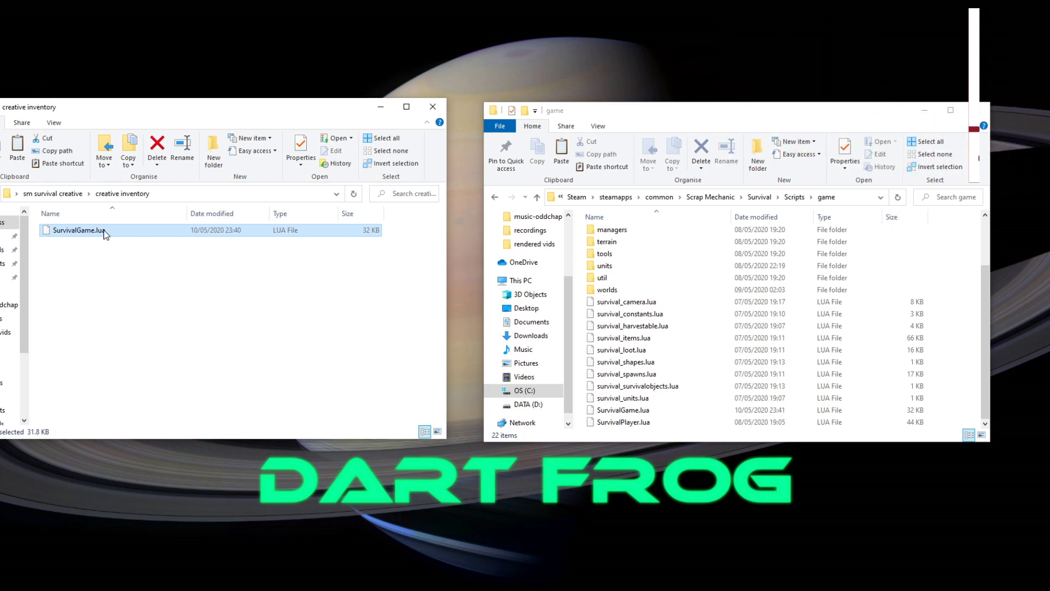
{"action": "left_click", "coordinate": [961, 299]}
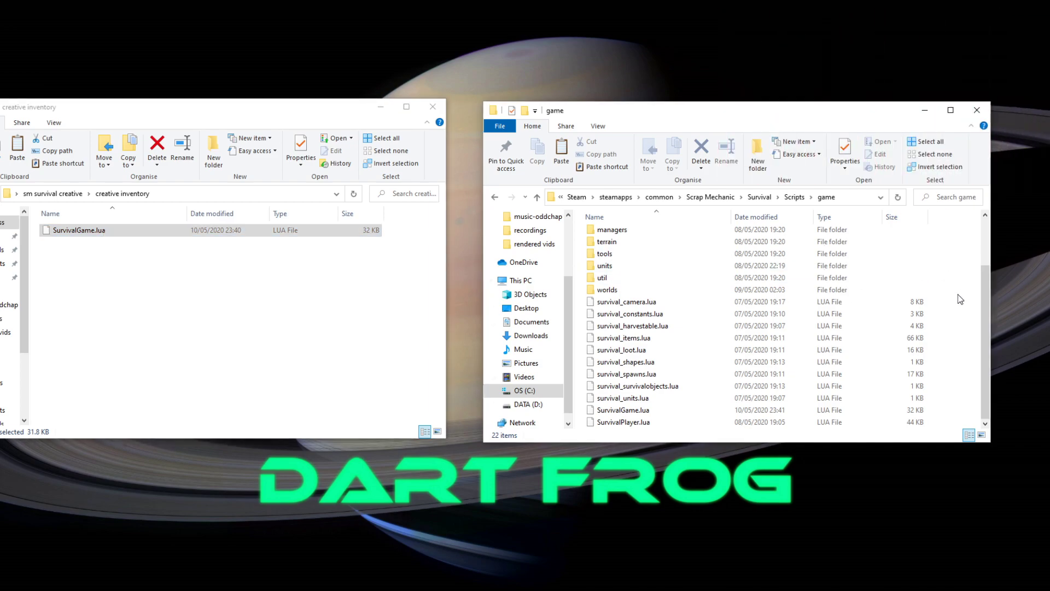
{"action": "key", "text": "ctrl+v"}
{"action": "left_click", "coordinate": [503, 236]}
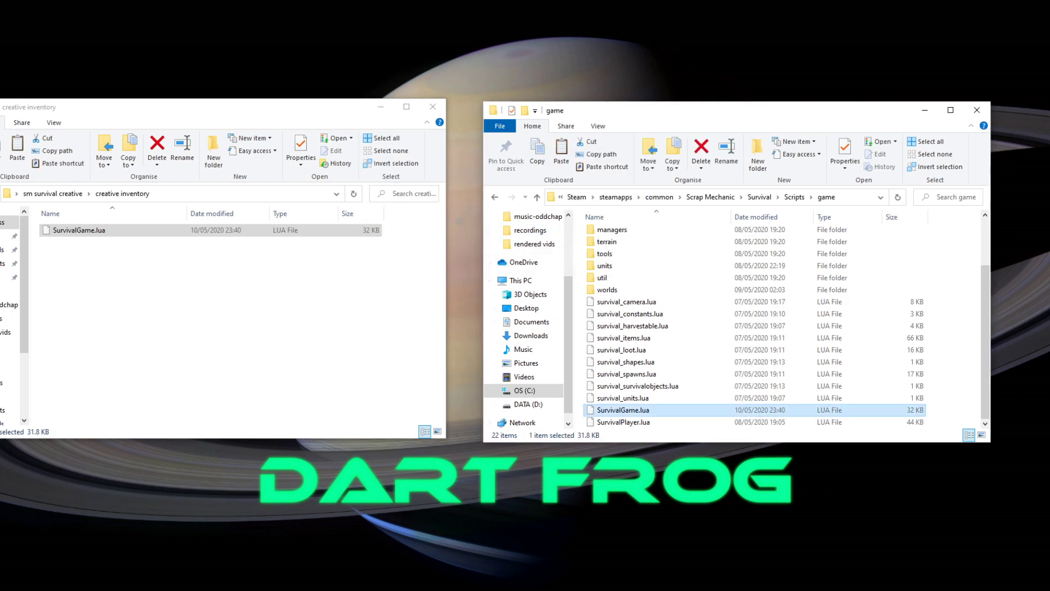
Launch Scrap Mechanic from the Steam library and load the survival world to test the creative inventory file
{"action": "key", "text": "alt+Tab"}
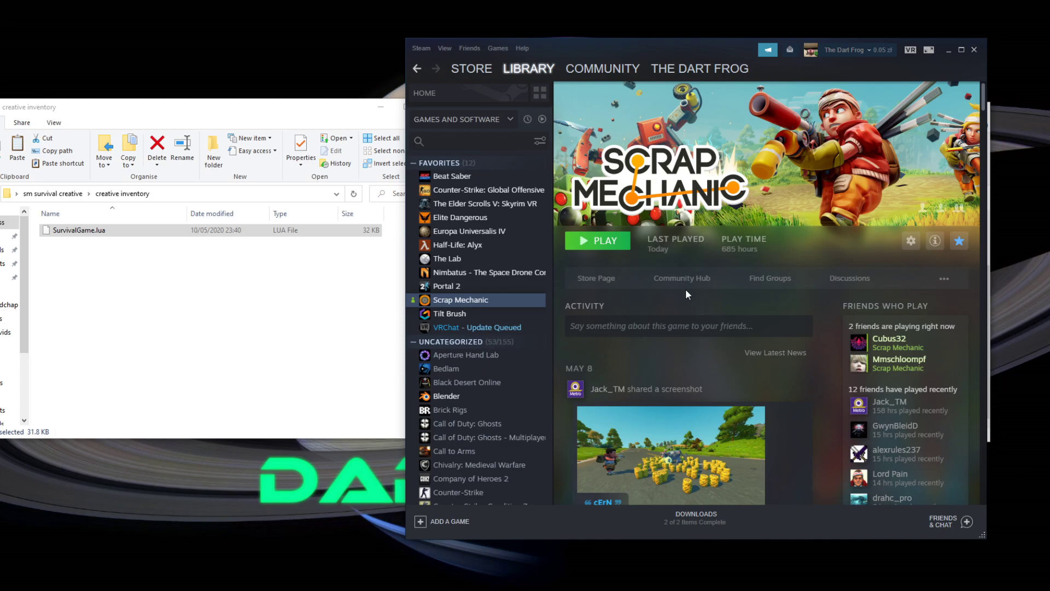
{"action": "left_click", "coordinate": [600, 245]}
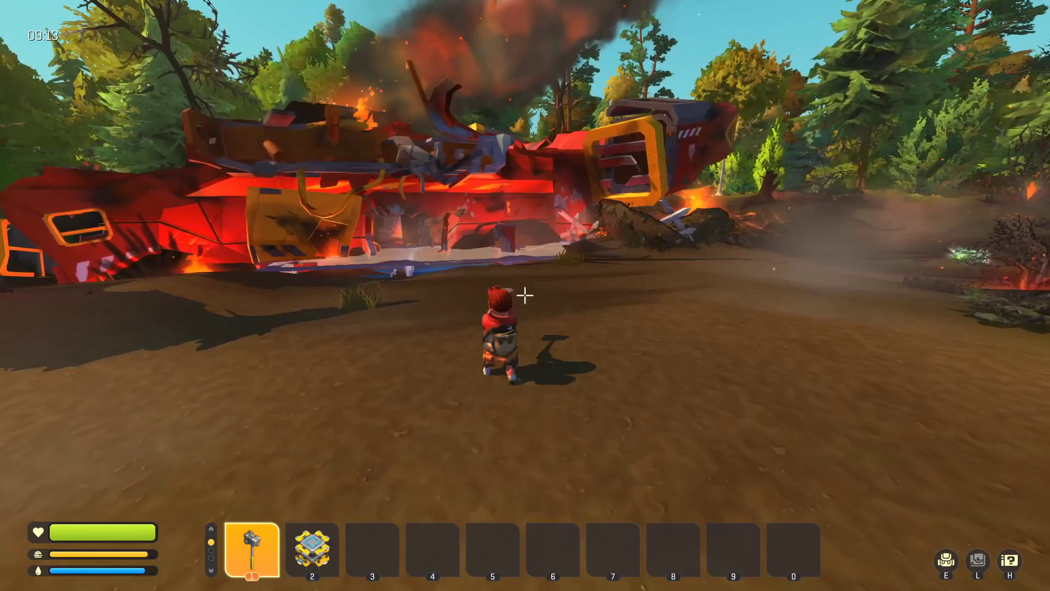
{"action": "left_click", "coordinate": [525, 295]}
{"action": "key", "text": "w"}
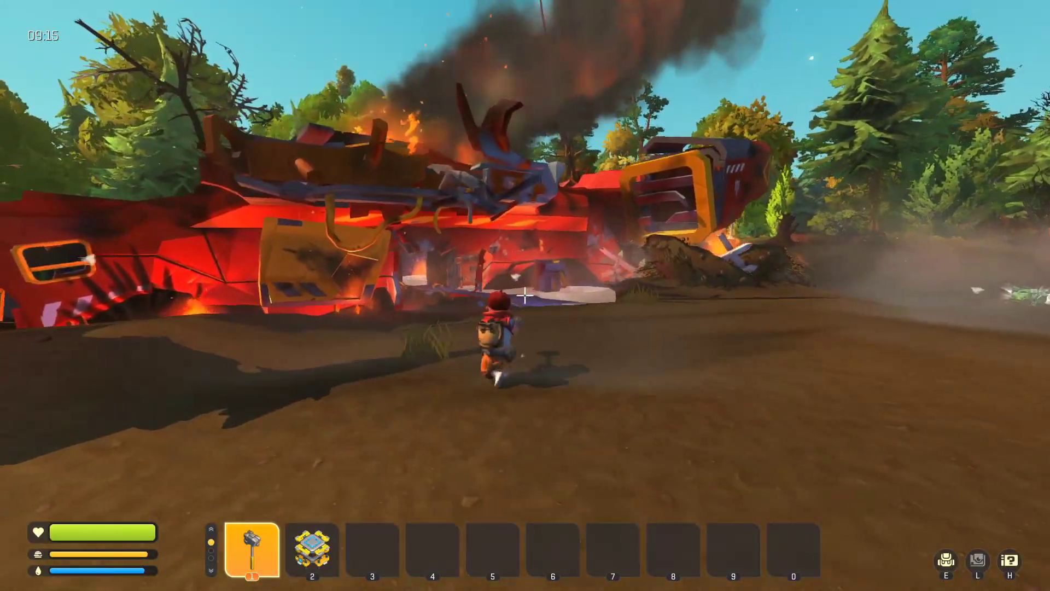
Select an empty hotbar slot, enter the crashed ship in first-person view and examine its dismantled rooms up to the exit
{"action": "key", "text": "7"}
{"action": "key", "text": "8"}
{"action": "key", "text": "w"}
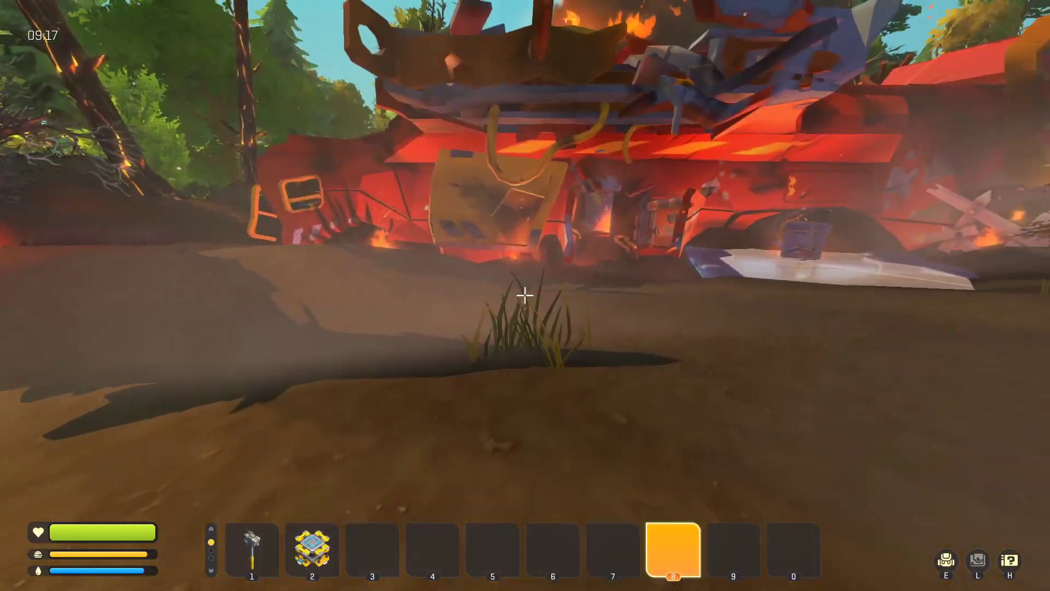
{"action": "key", "text": "w"}
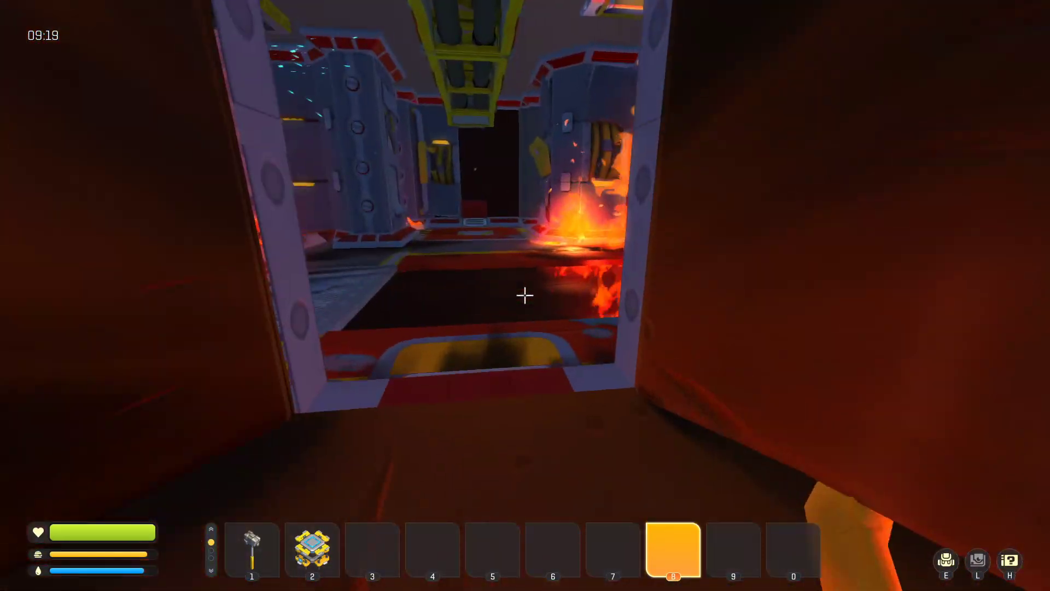
{"action": "key", "text": "w"}
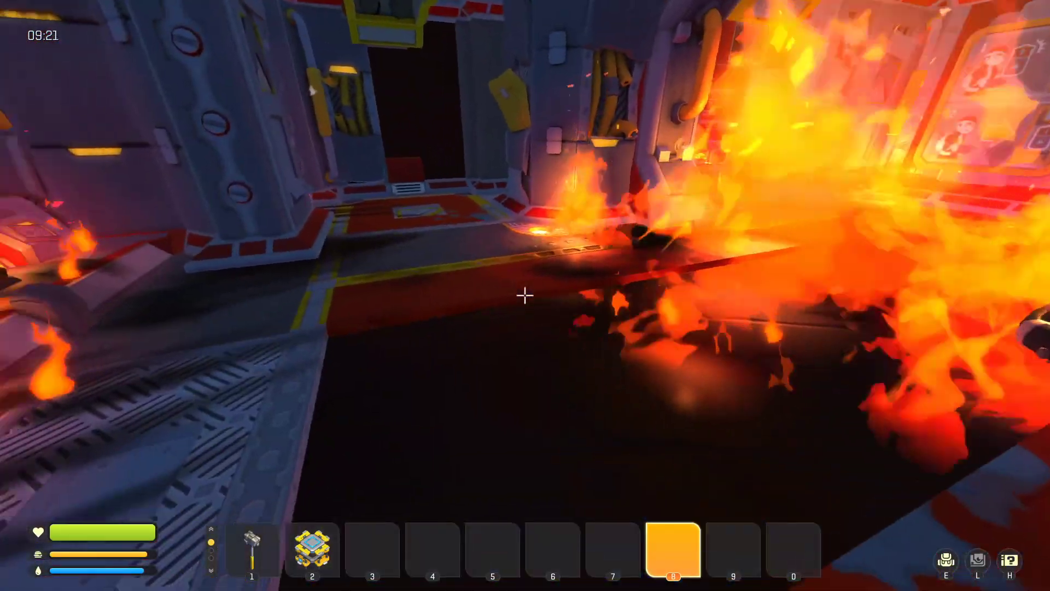
{"action": "key", "text": "w"}
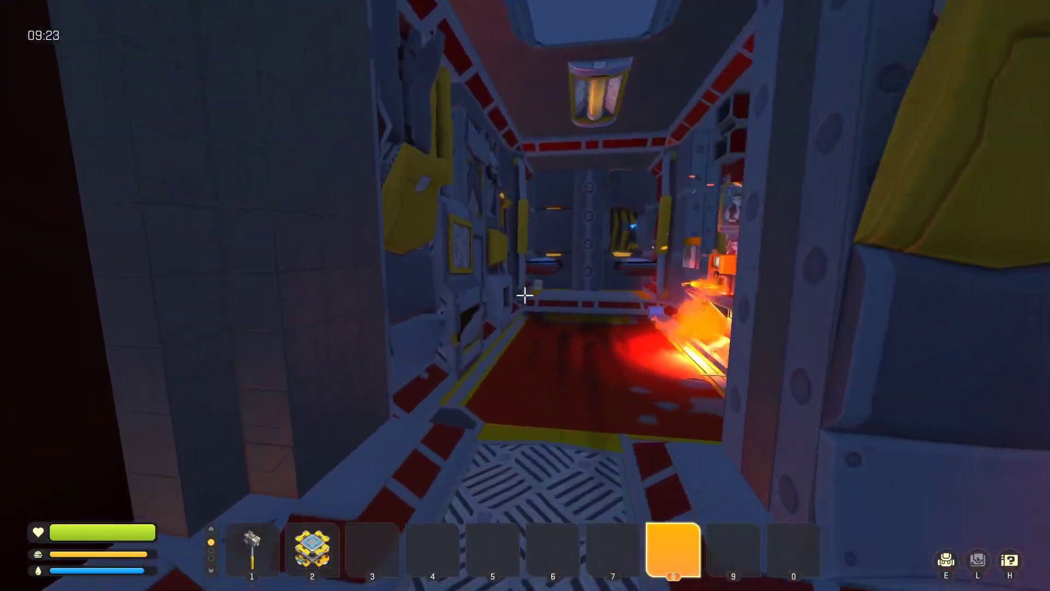
{"action": "key", "text": "w"}
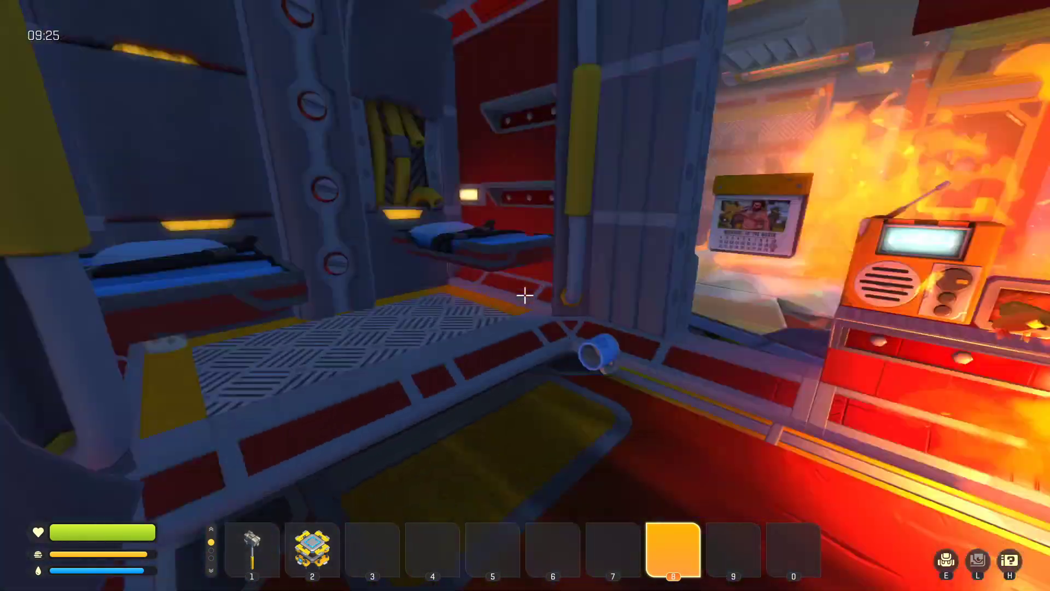
{"action": "key", "text": "w"}
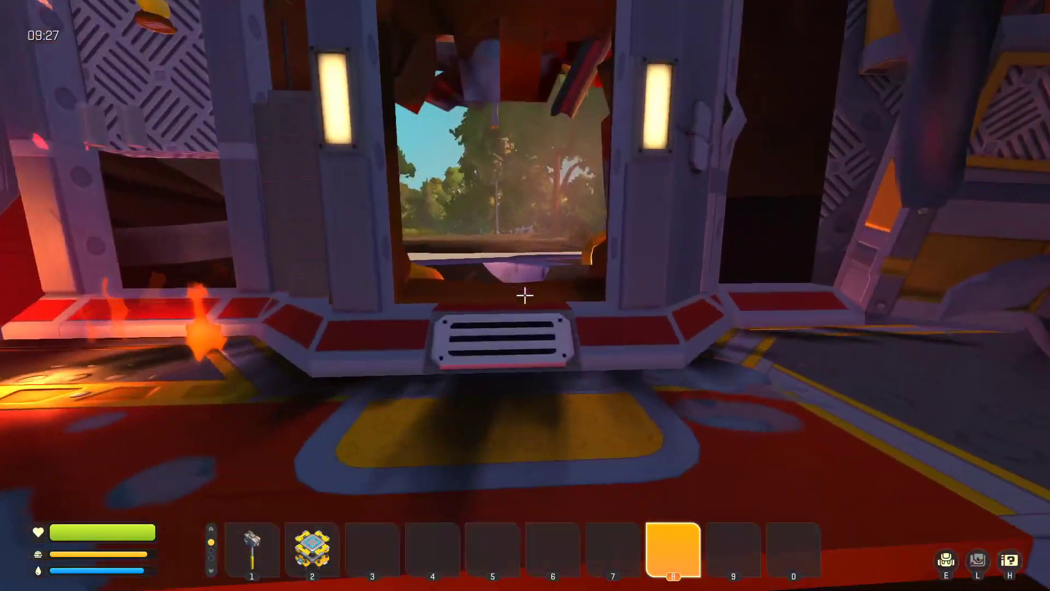
Walk out of the crashed ship and put the red-topped battery from the creative backpack in hotbar slot 8
{"action": "key", "text": "w"}
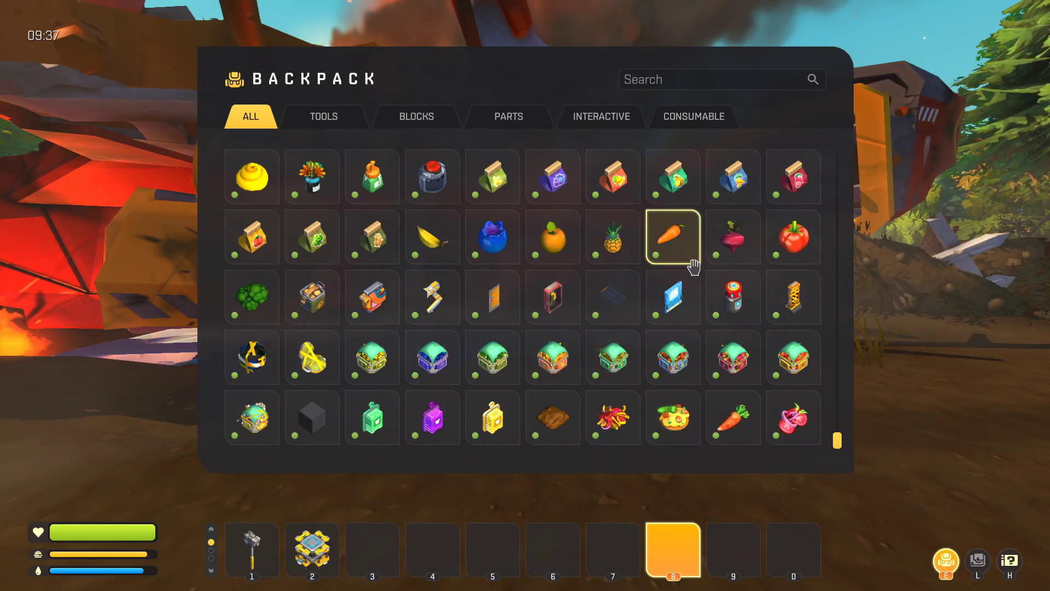
{"action": "key", "text": "e"}
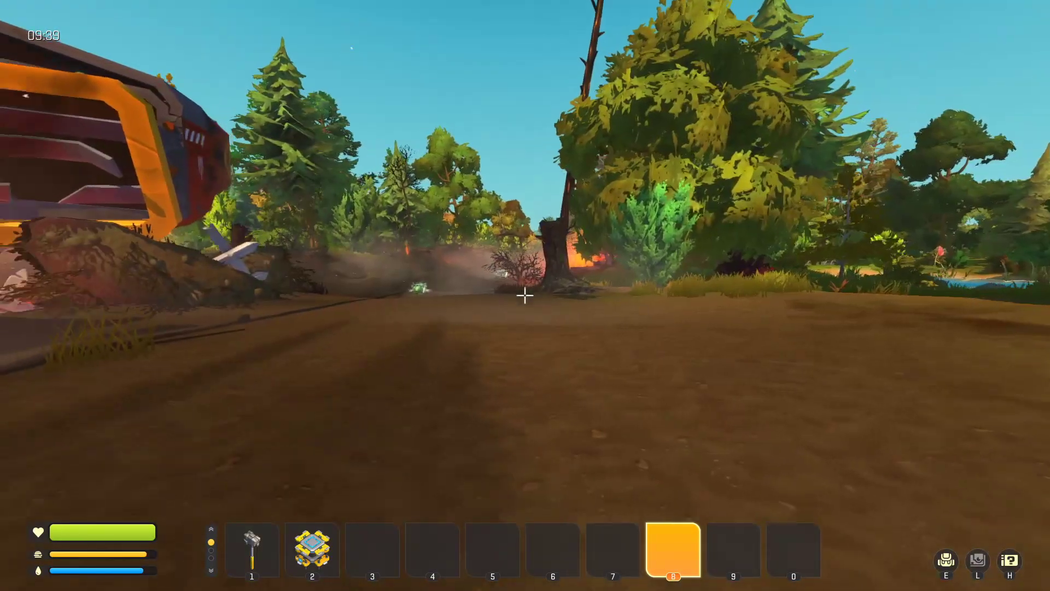
{"action": "key", "text": "e"}
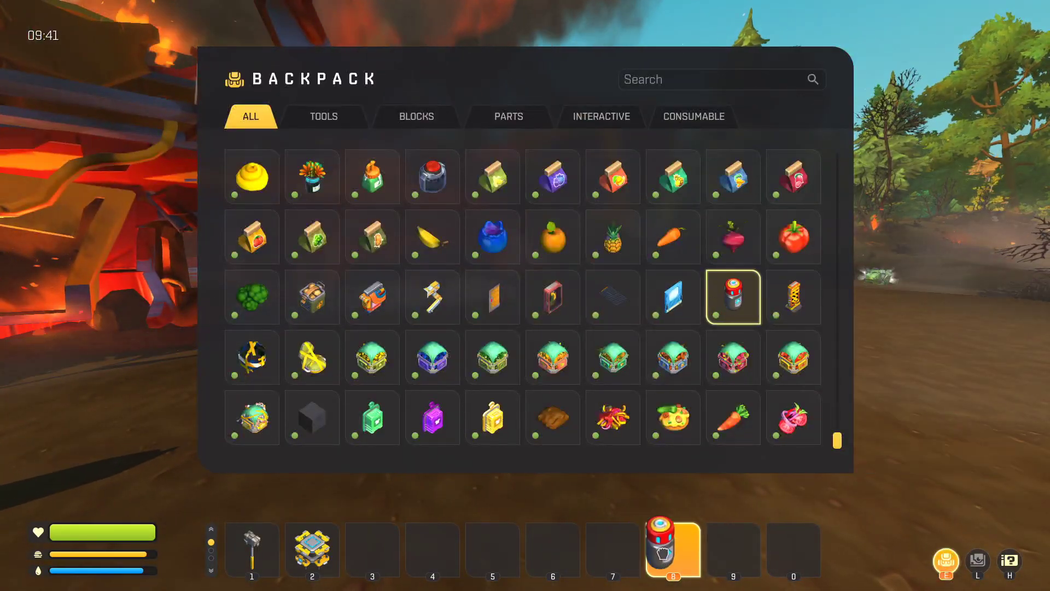
{"action": "left_click_drag", "start_coordinate": [662, 553], "coordinate": [691, 528]}
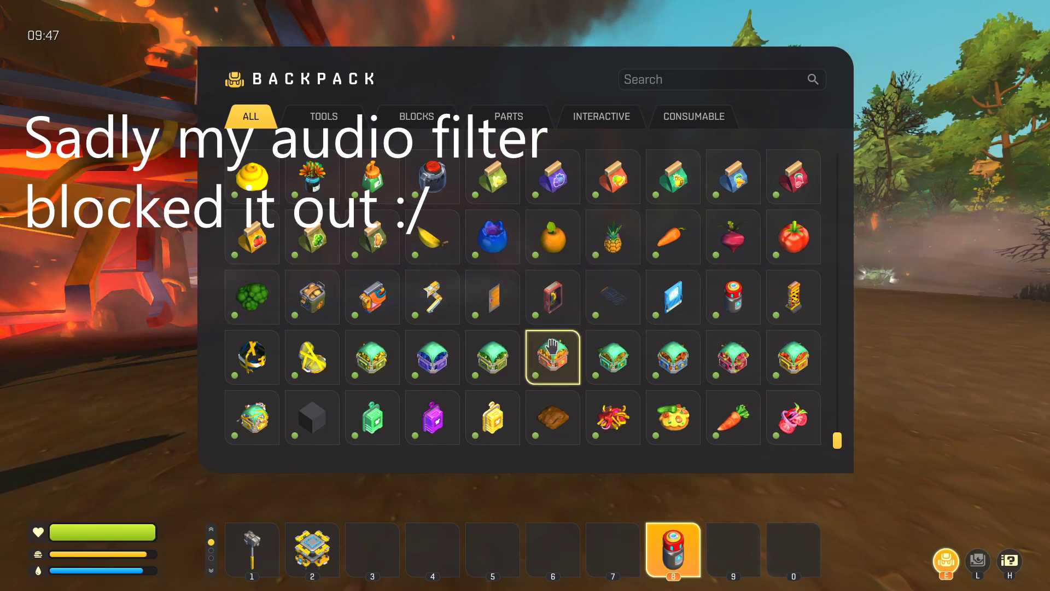
Search the backpack for "buc", put a Water Bucket in hotbar slot 4 and take it in hand
{"action": "scroll", "coordinate": [552, 347], "scroll_direction": "up", "scroll_amount": 10}
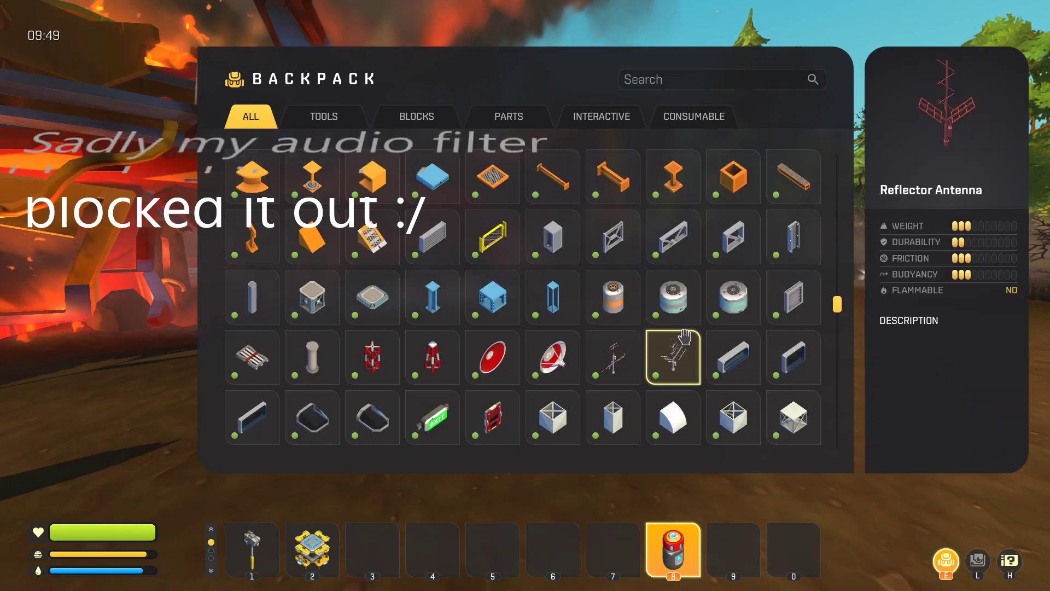
{"action": "scroll", "coordinate": [685, 337], "scroll_direction": "up", "scroll_amount": 8}
{"action": "left_click", "coordinate": [698, 82]}
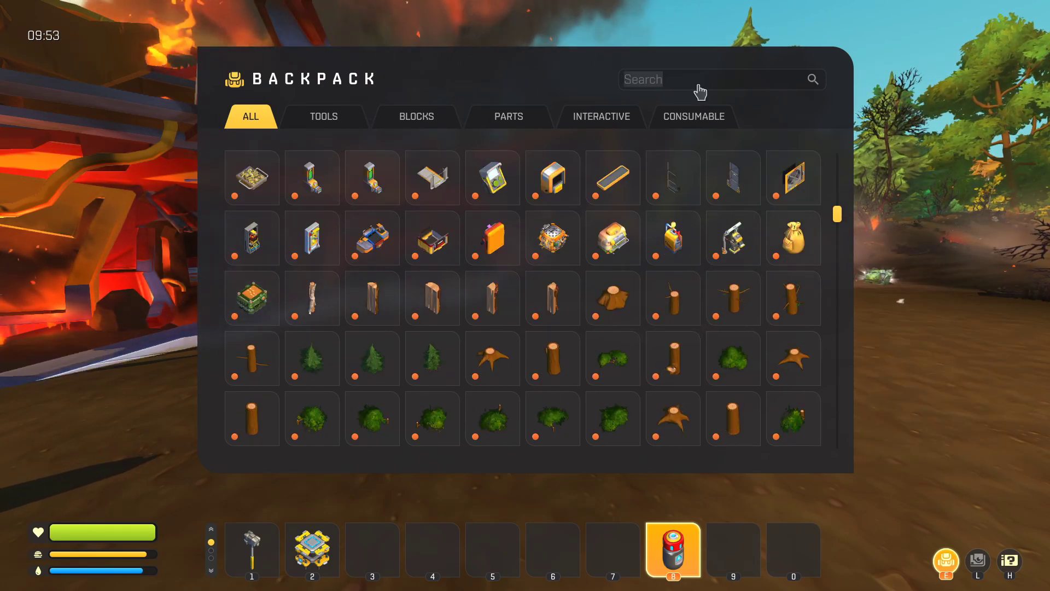
{"action": "type", "text": "buc"}
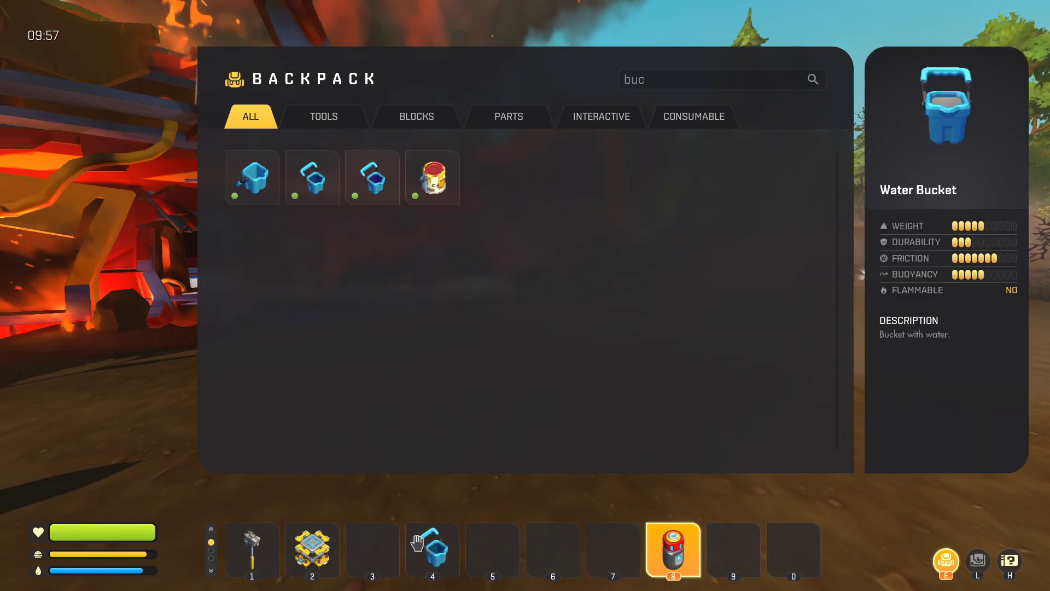
{"action": "type", "text": "e"}
{"action": "scroll", "coordinate": [525, 295], "scroll_direction": "up", "scroll_amount": 5}
{"action": "scroll", "coordinate": [524, 295], "scroll_direction": "down", "scroll_amount": 1}
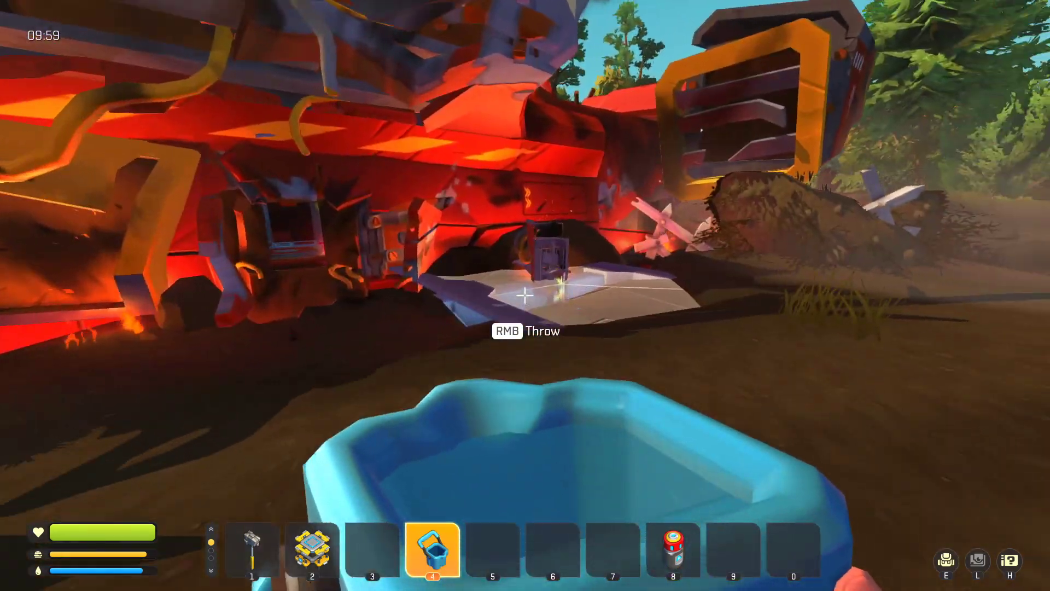
Throw the water at the wreck's exterior and replace the empty bucket in slot 4 with a full Water Bucket
{"action": "key", "text": "w"}
{"action": "right_click", "coordinate": [525, 295]}
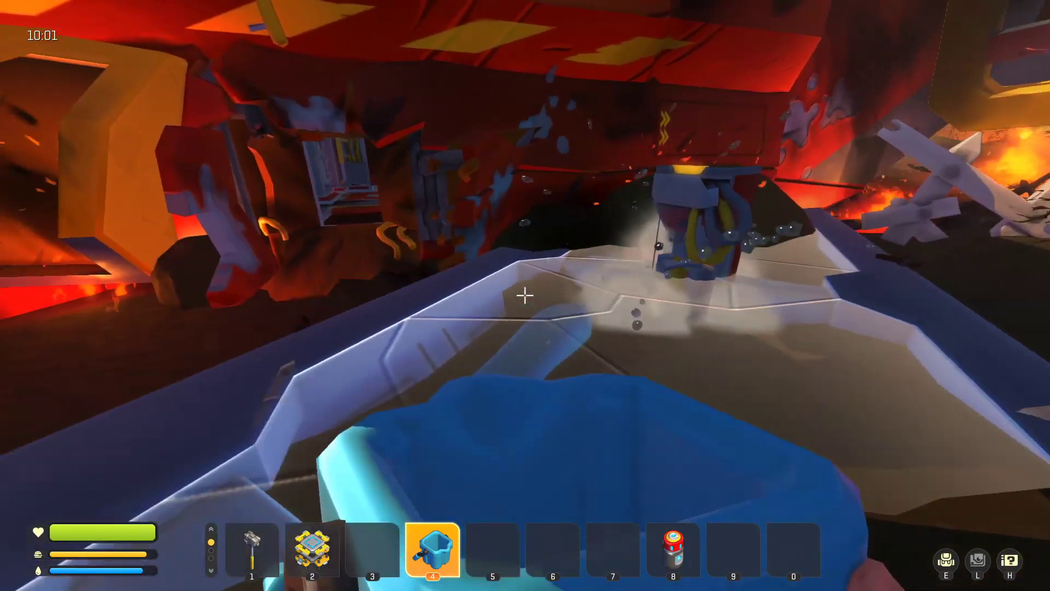
{"action": "key", "text": "e"}
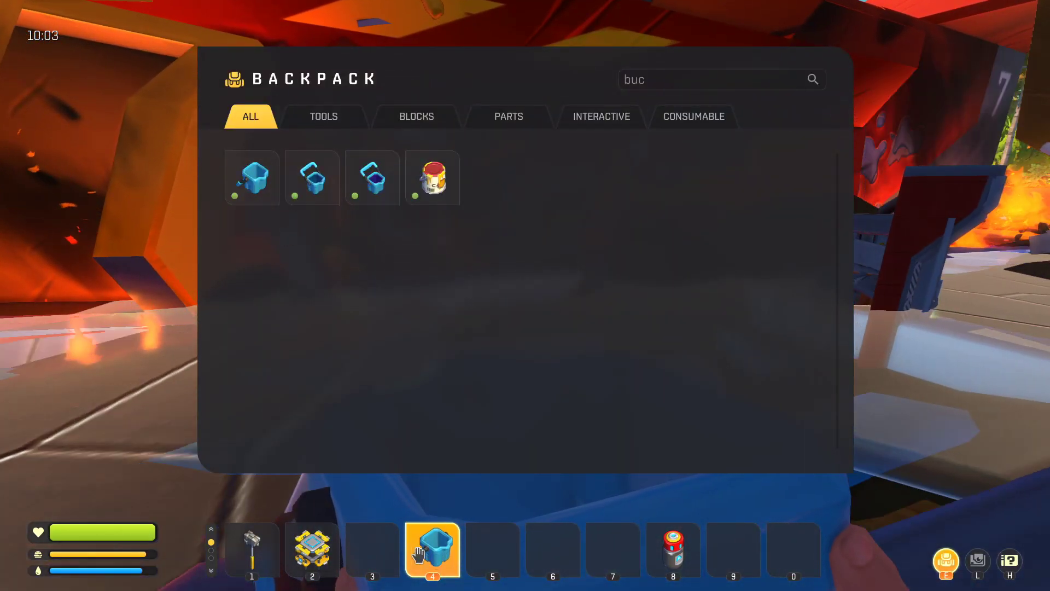
{"action": "left_click_drag", "start_coordinate": [431, 549], "coordinate": [316, 175]}
{"action": "key", "text": "e"}
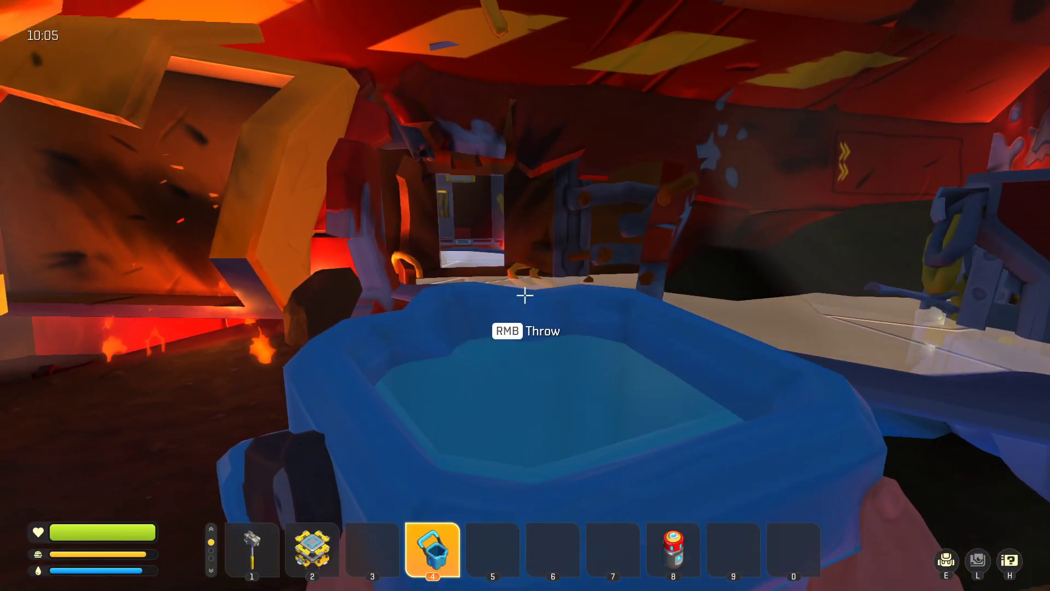
Enter the ship and douse its interior fires, taking another Water Bucket from the backpack between throws
{"action": "key", "text": "w"}
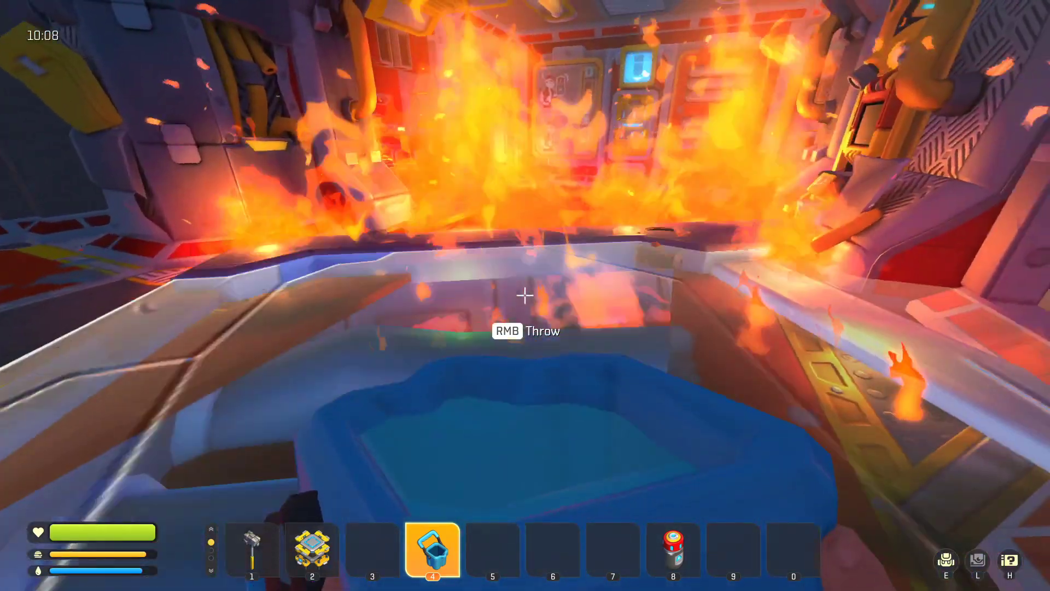
{"action": "right_click", "coordinate": [525, 295]}
{"action": "key", "text": "e"}
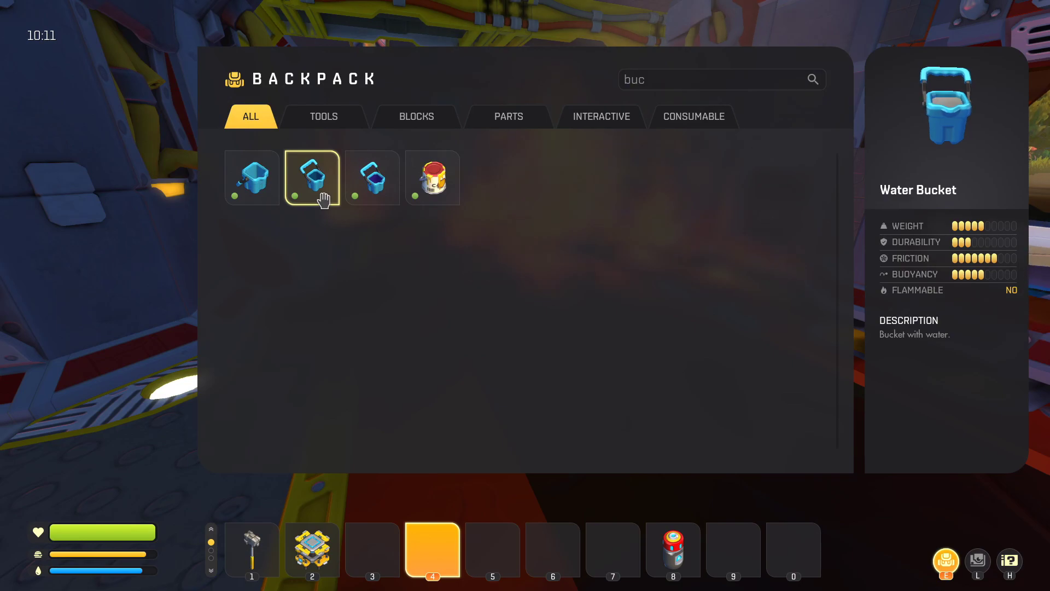
{"action": "key", "text": "e"}
{"action": "key", "text": "w"}
{"action": "right_click", "coordinate": [525, 295]}
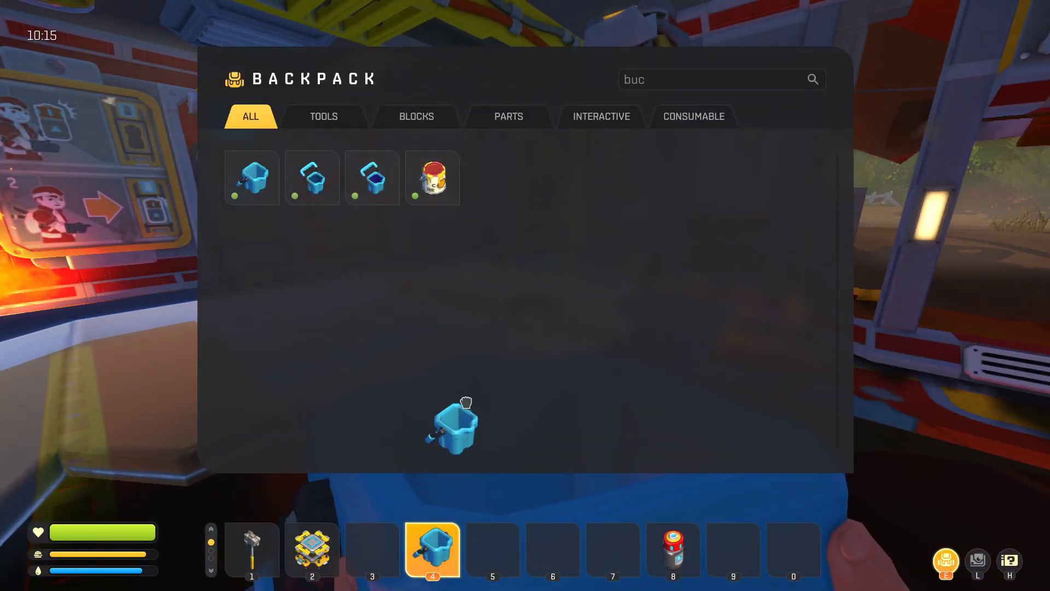
Swap the empty bucket in slot 4 for a full Water Bucket and douse the fire beside the battery instruction board
{"action": "left_click_drag", "start_coordinate": [466, 402], "coordinate": [460, 361]}
{"action": "left_click_drag", "start_coordinate": [318, 183], "coordinate": [437, 555]}
{"action": "key", "text": "e"}
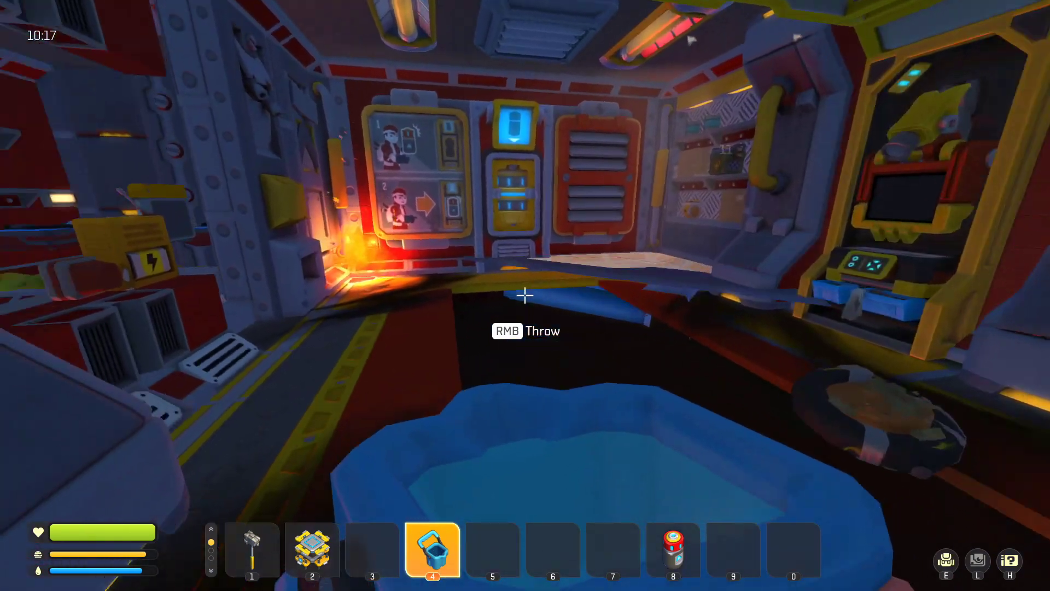
{"action": "right_click", "coordinate": [525, 295]}
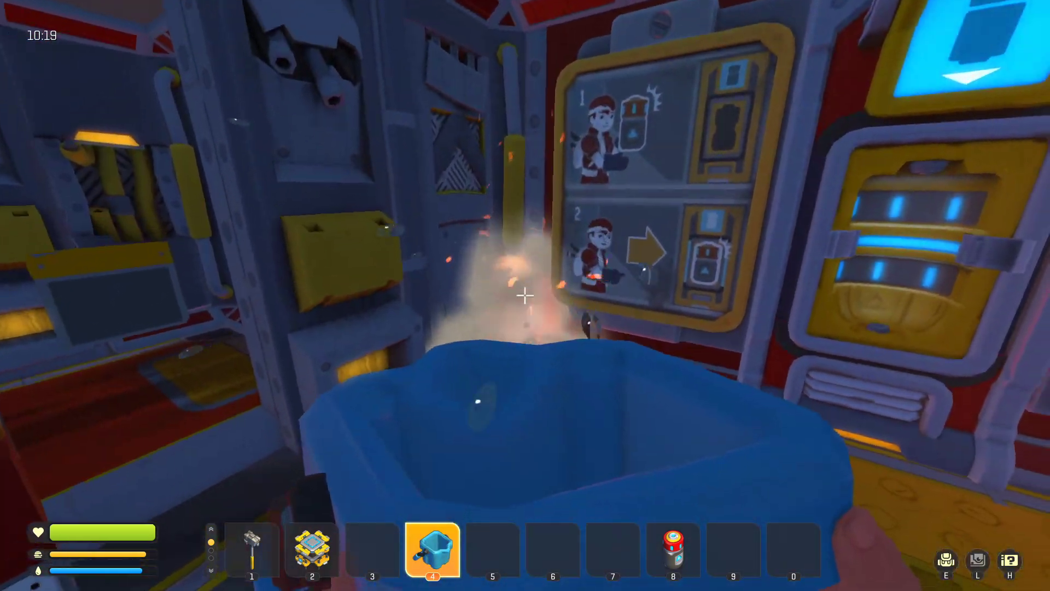
Select the battery in hotbar slot 8 and insert it into the ship's battery compartment
{"action": "scroll", "coordinate": [525, 295], "scroll_direction": "down", "scroll_amount": 5}
{"action": "scroll", "coordinate": [525, 295], "scroll_direction": "up", "scroll_amount": 1}
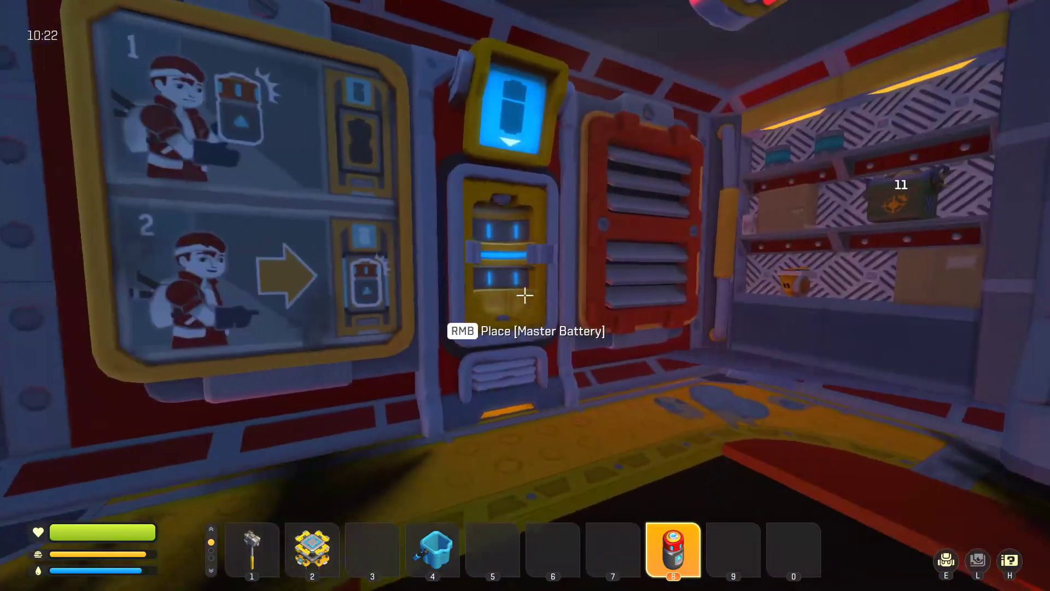
{"action": "right_click", "coordinate": [525, 296]}
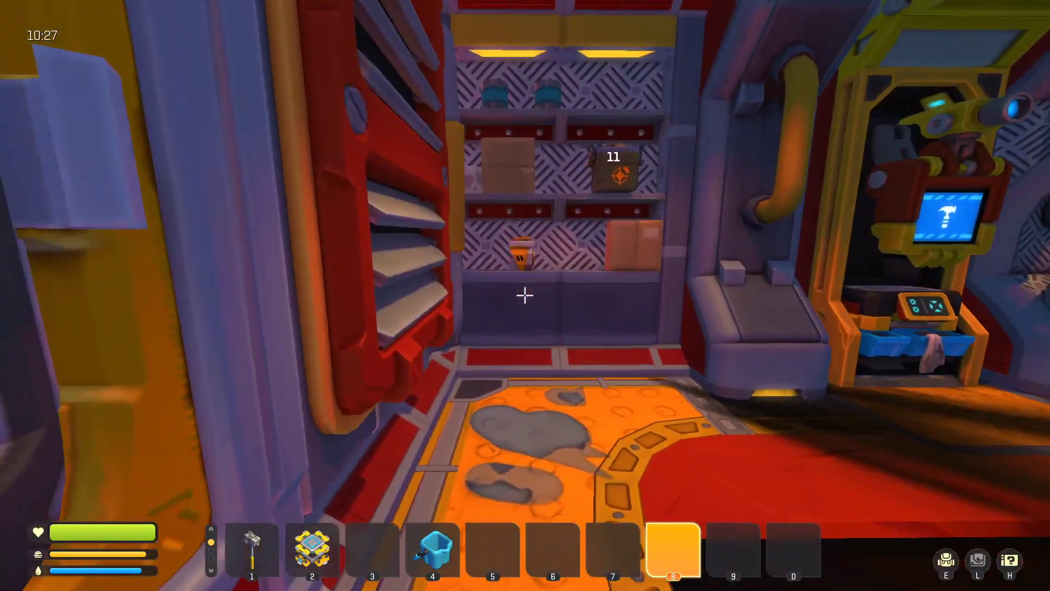
Look around the powered ship interior, from the storage shelves past the crafting station towards the exit
{"action": "key", "text": "e"}
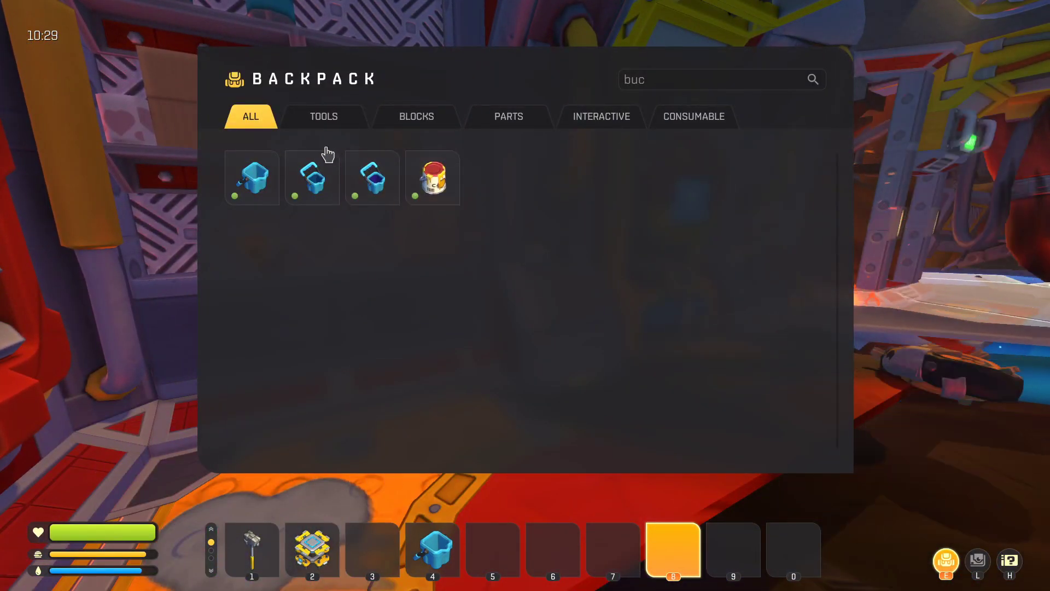
{"action": "key", "text": "e"}
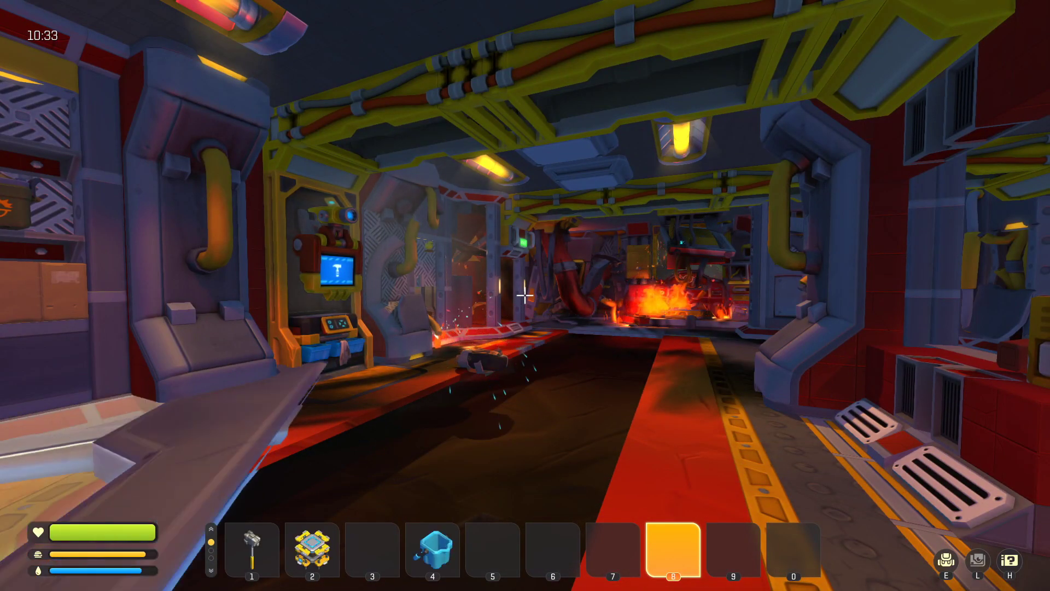
{"action": "key", "text": "w"}
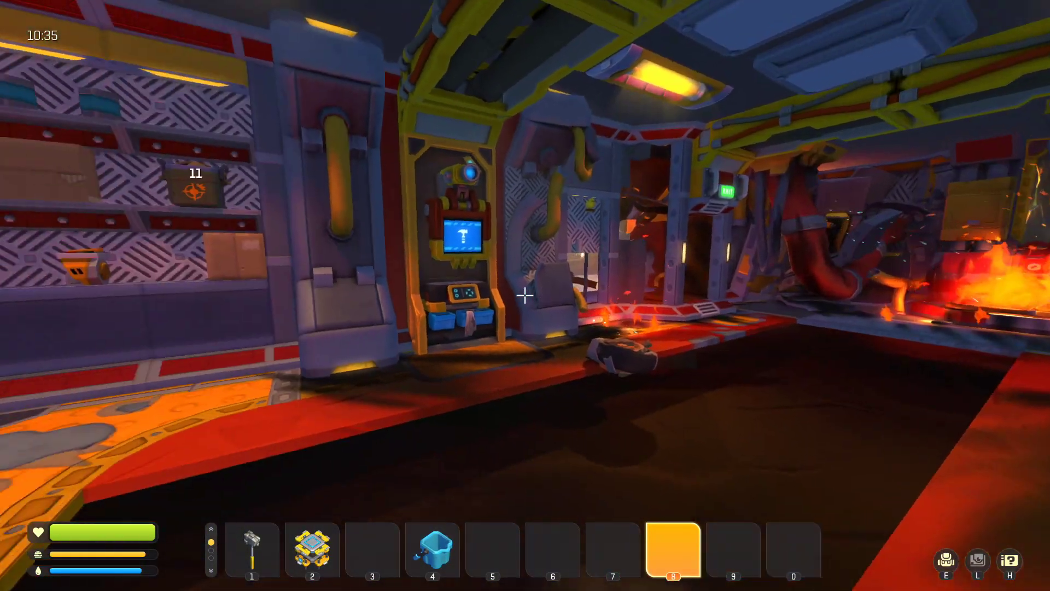
{"action": "key", "text": "e"}
{"action": "key", "text": "w"}
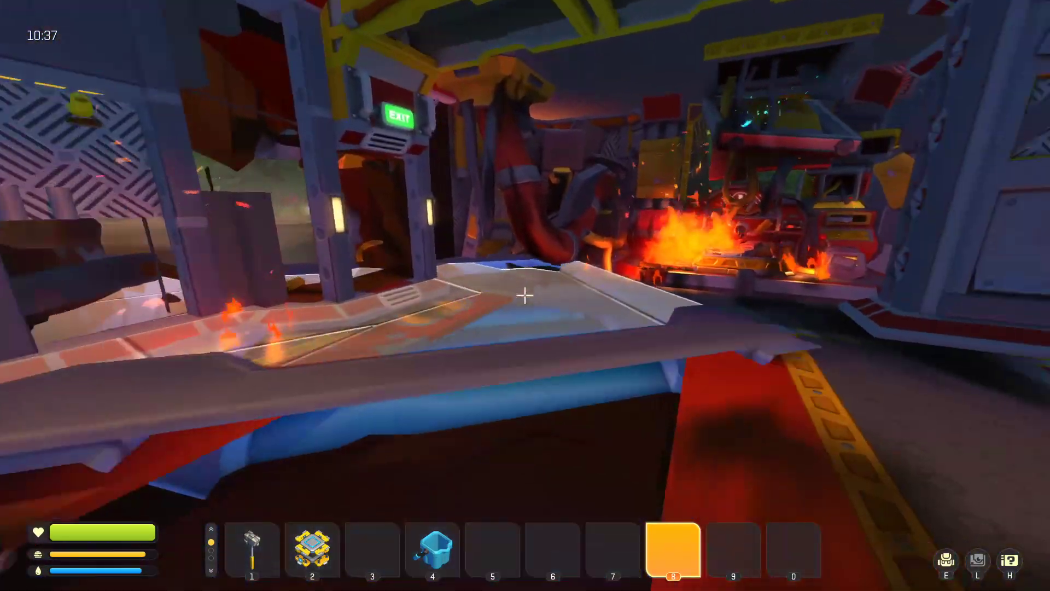
{"action": "key", "text": "w"}
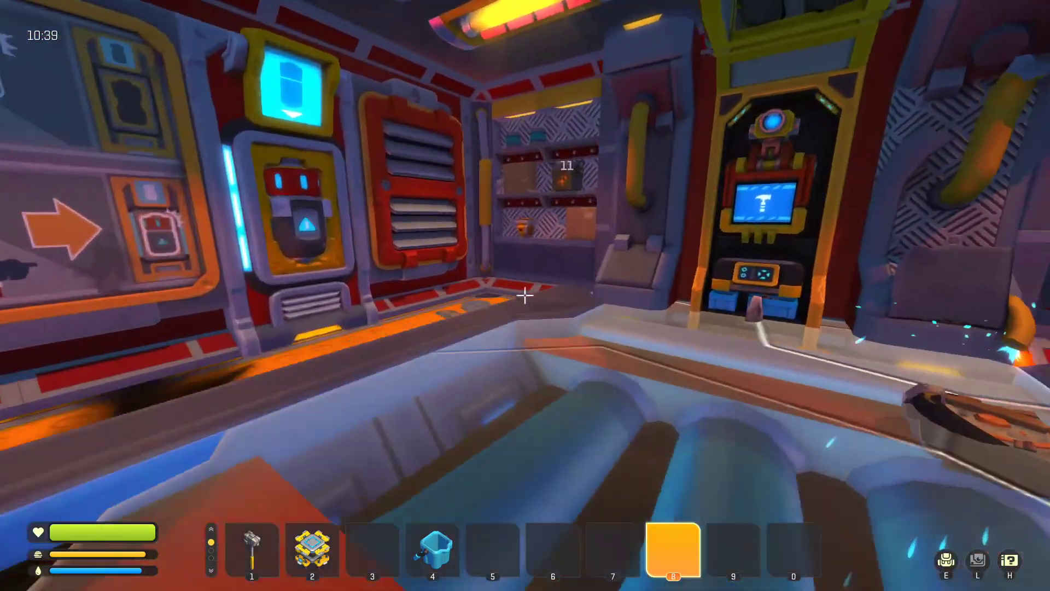
Clear the backpack's search filter and close the backpack
{"action": "key", "text": "e"}
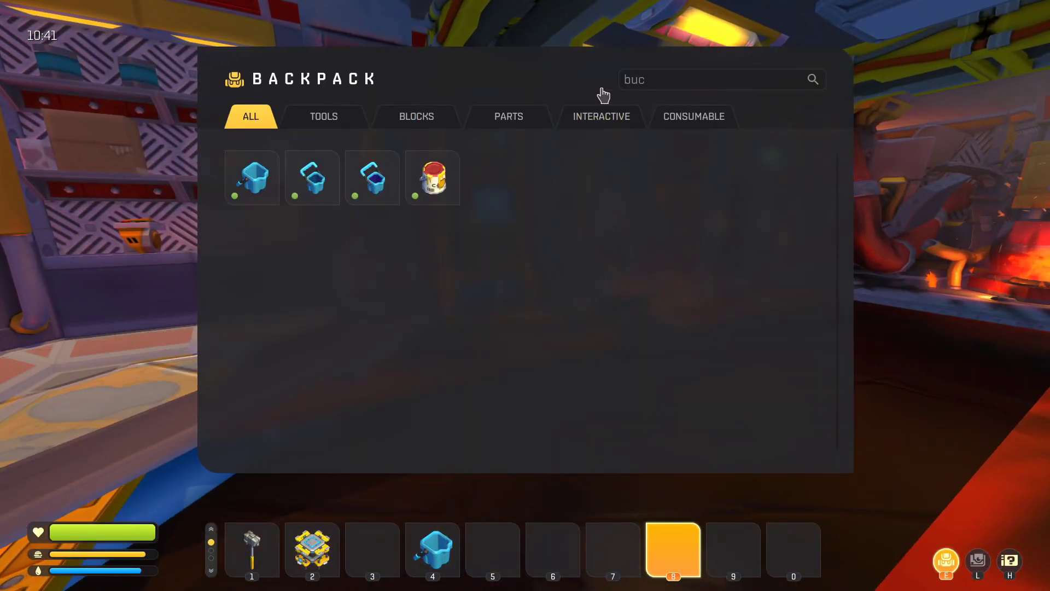
{"action": "left_click_drag", "start_coordinate": [698, 77], "coordinate": [329, 86]}
{"action": "key", "text": "BackSpace"}
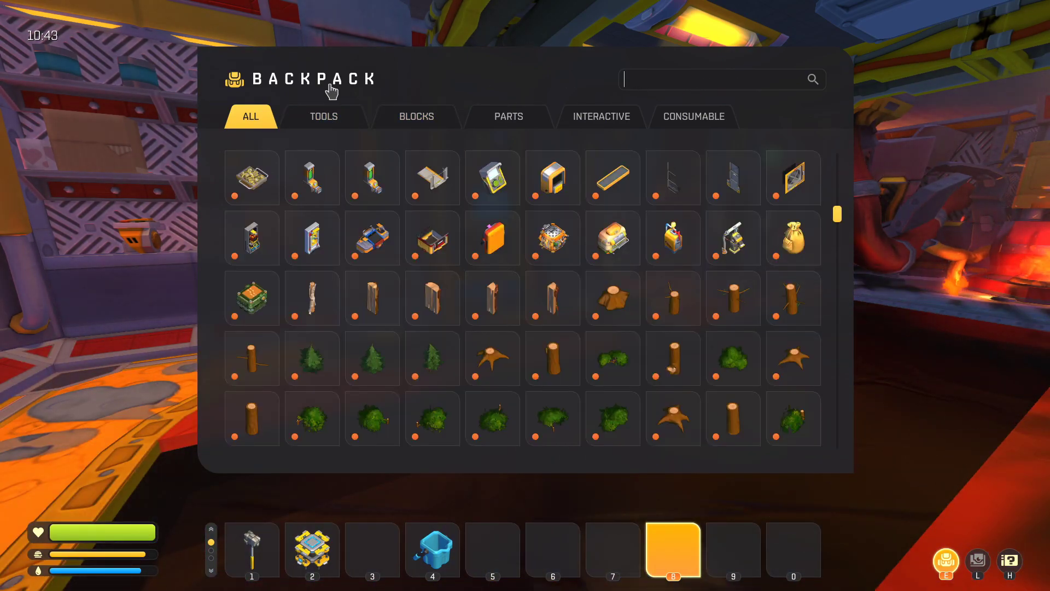
{"action": "type", "text": "ed"}
{"action": "key", "text": "BackSpace"}
{"action": "key", "text": "BackSpace"}
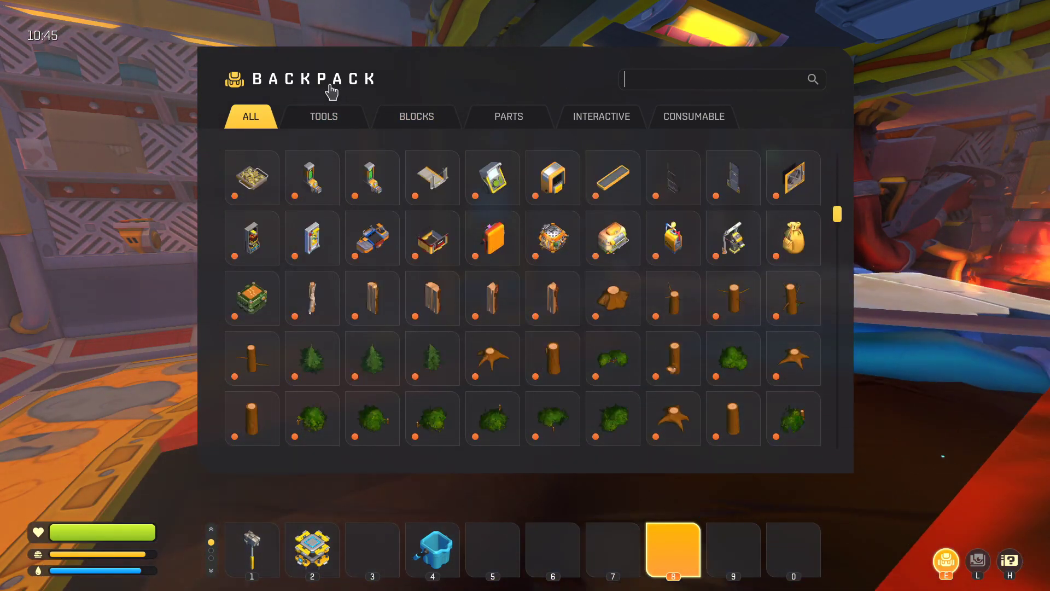
{"action": "key", "text": "e"}
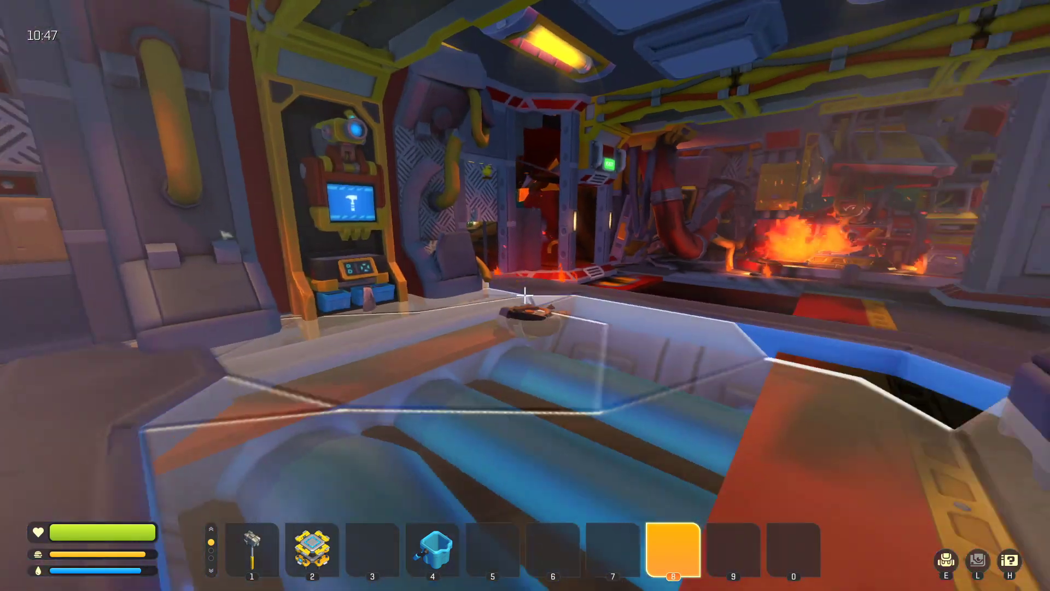
Browse the creative backpack, search it for "garm" and put the yellow garment box in hotbar slot 0
{"action": "key", "text": "e"}
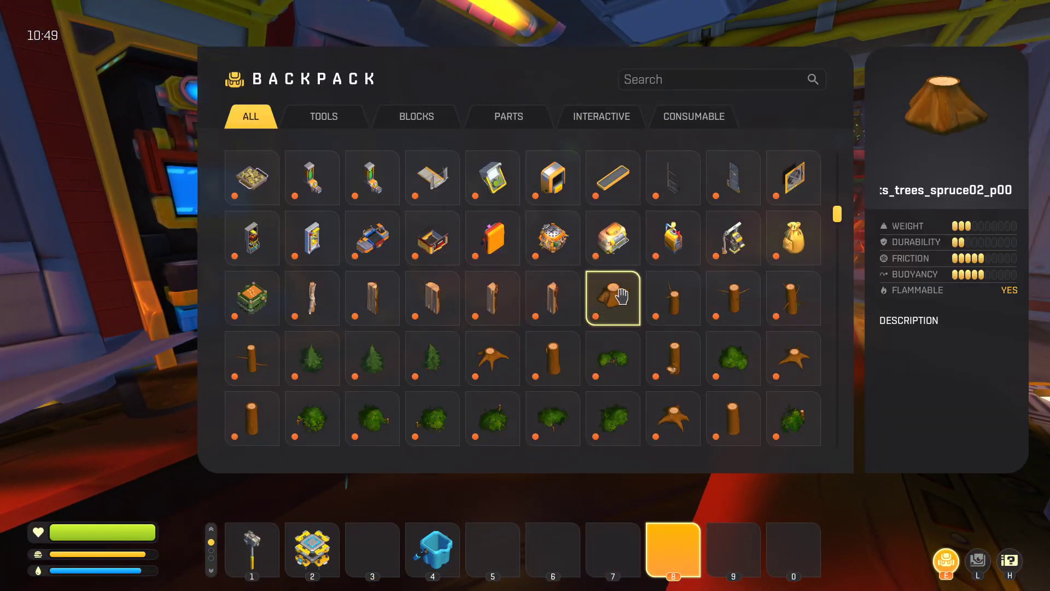
{"action": "scroll", "coordinate": [622, 296], "scroll_direction": "down", "scroll_amount": 10}
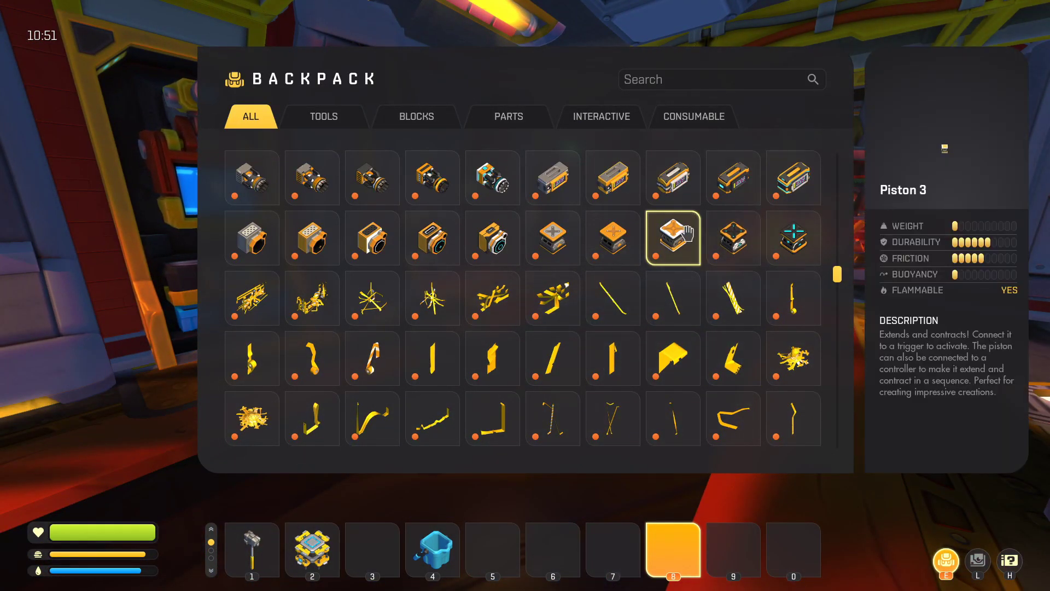
{"action": "scroll", "coordinate": [788, 432], "scroll_direction": "down", "scroll_amount": 10}
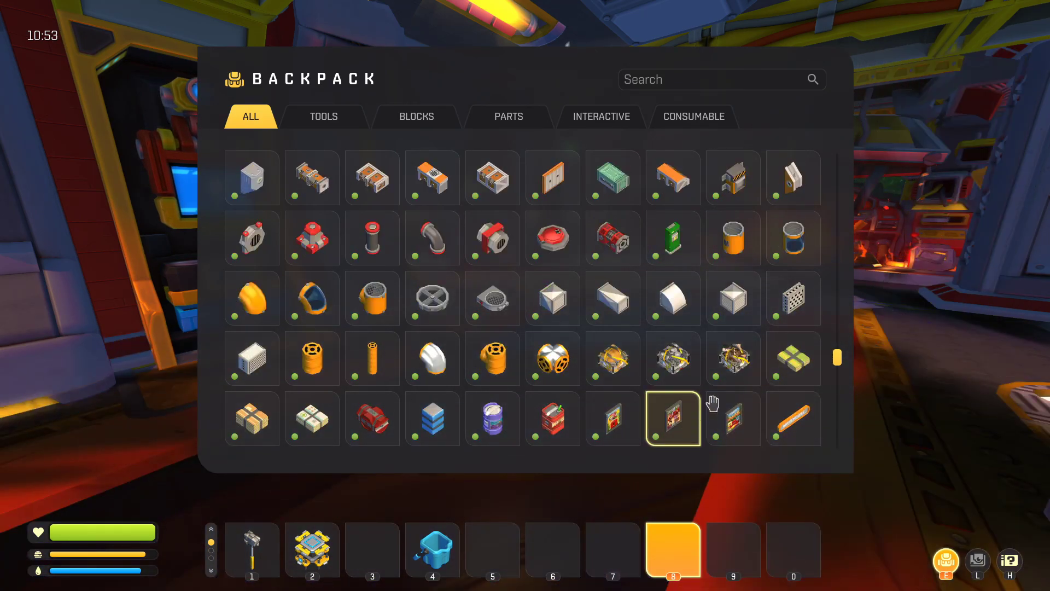
{"action": "scroll", "coordinate": [712, 403], "scroll_direction": "down", "scroll_amount": 5}
{"action": "left_click", "coordinate": [699, 82]}
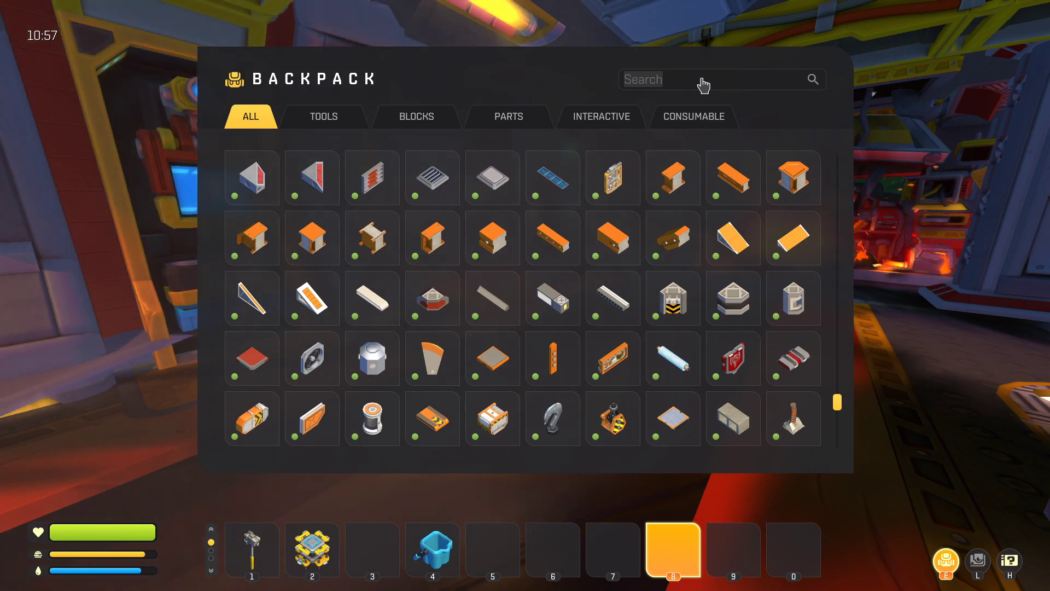
{"action": "type", "text": "garm"}
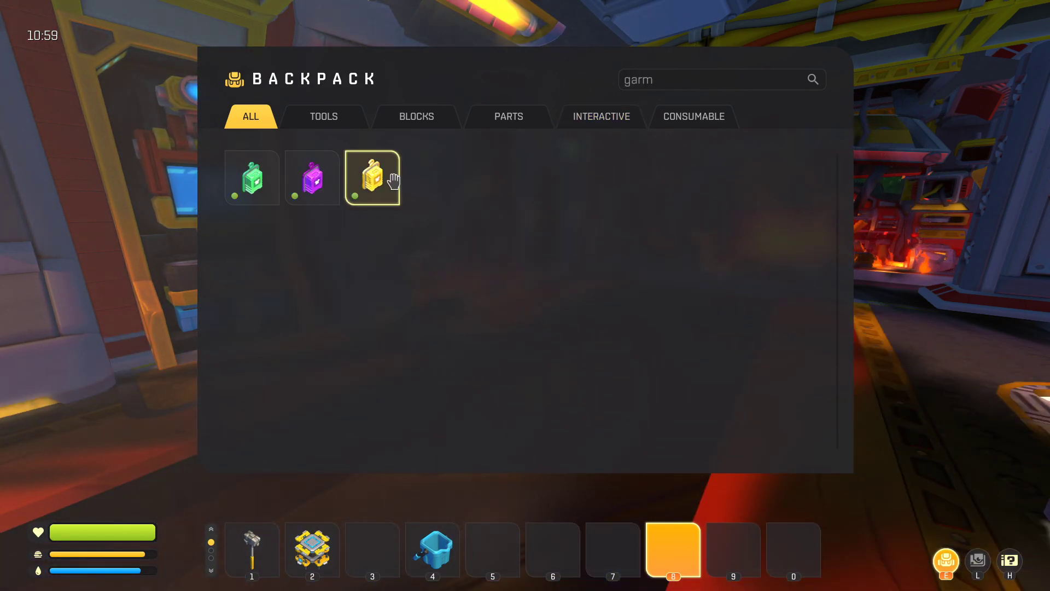
{"action": "left_click_drag", "start_coordinate": [393, 181], "coordinate": [794, 550]}
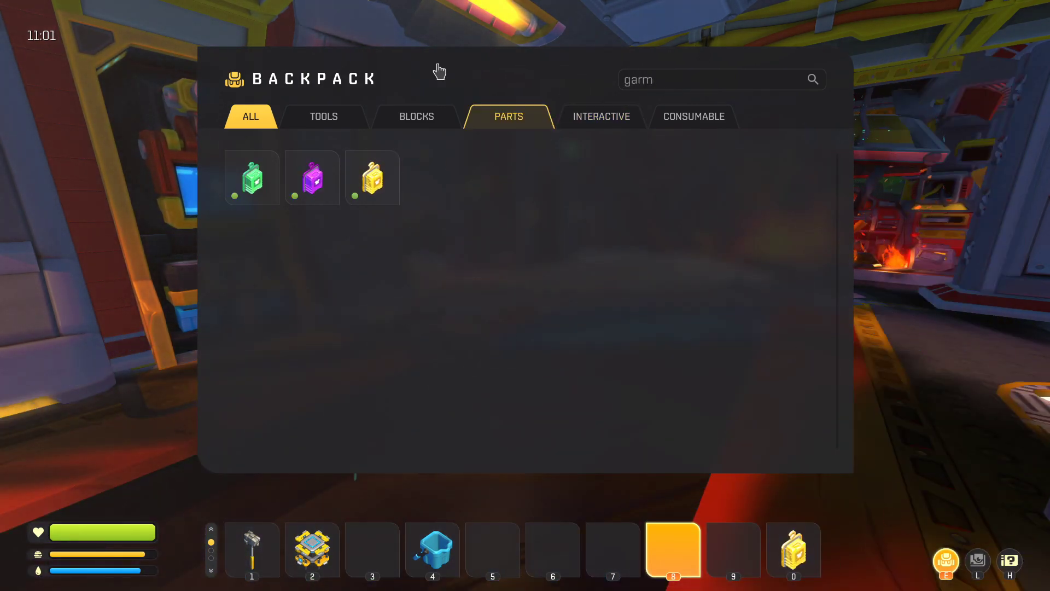
Search the backpack for "dre", put the blue Dressbot in hotbar slot 9 and close the backpack
{"action": "key", "text": "BackSpace"}
{"action": "type", "text": "dre"}
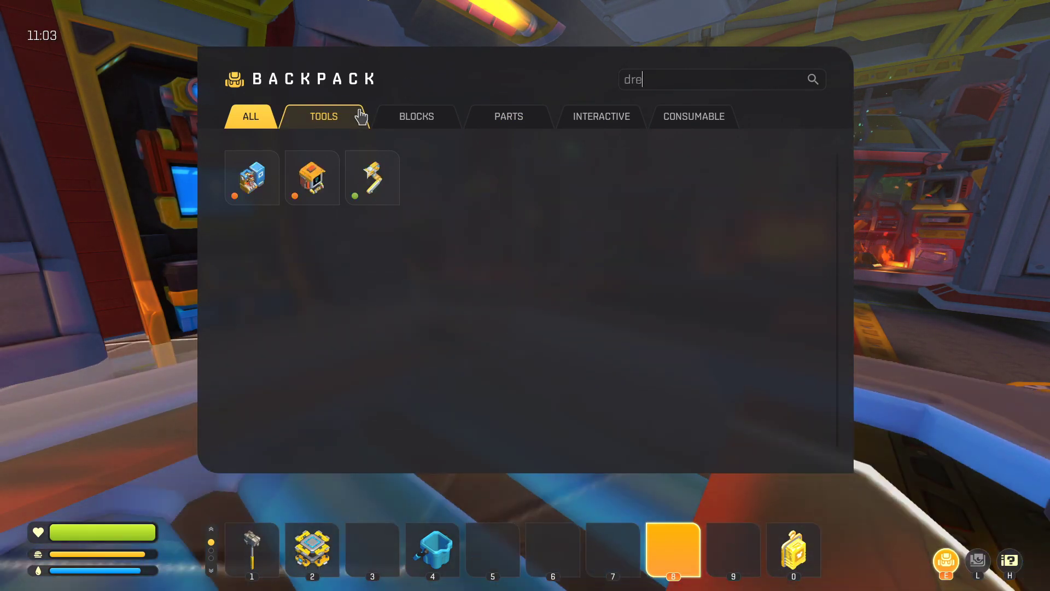
{"action": "mouse_move", "coordinate": [368, 196]}
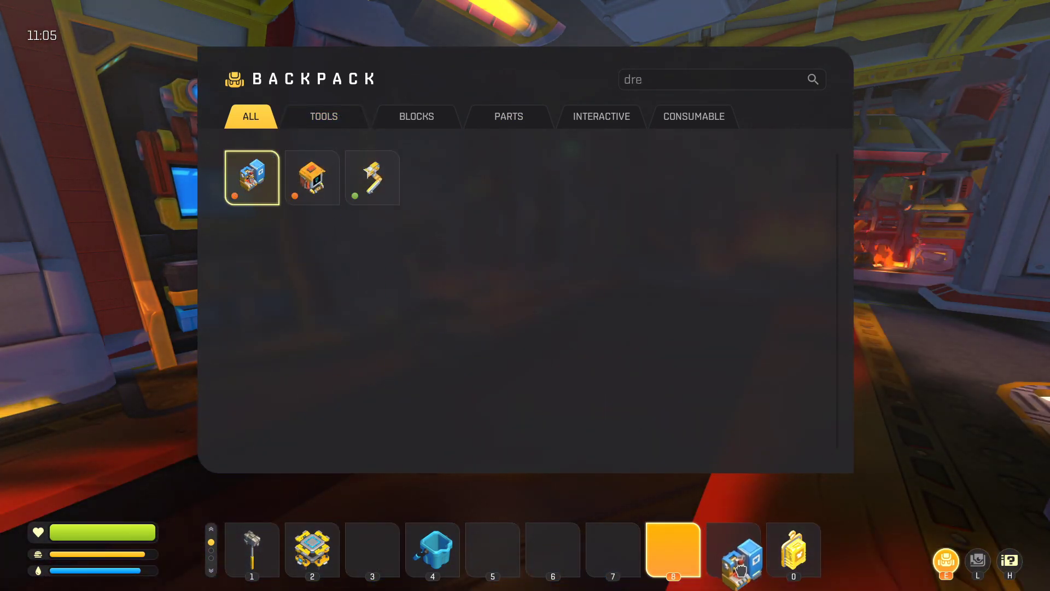
{"action": "left_click_drag", "start_coordinate": [741, 570], "coordinate": [733, 552]}
{"action": "key", "text": "e"}
Place the Dressbot from hotbar slot 9 on the ship's floor, view it up close and remove it again
{"action": "key", "text": "9"}
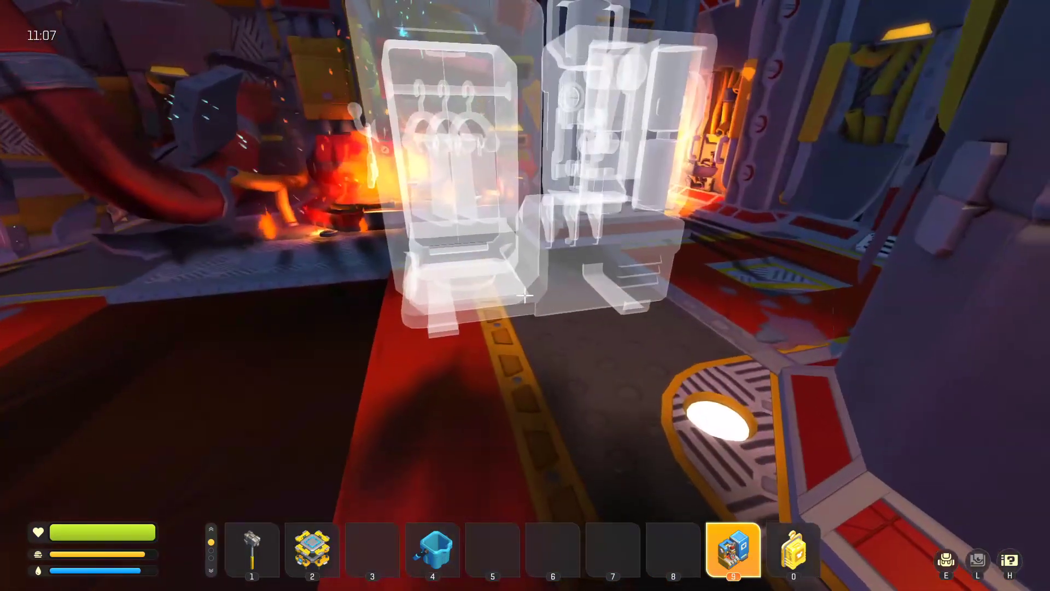
{"action": "key", "text": "w"}
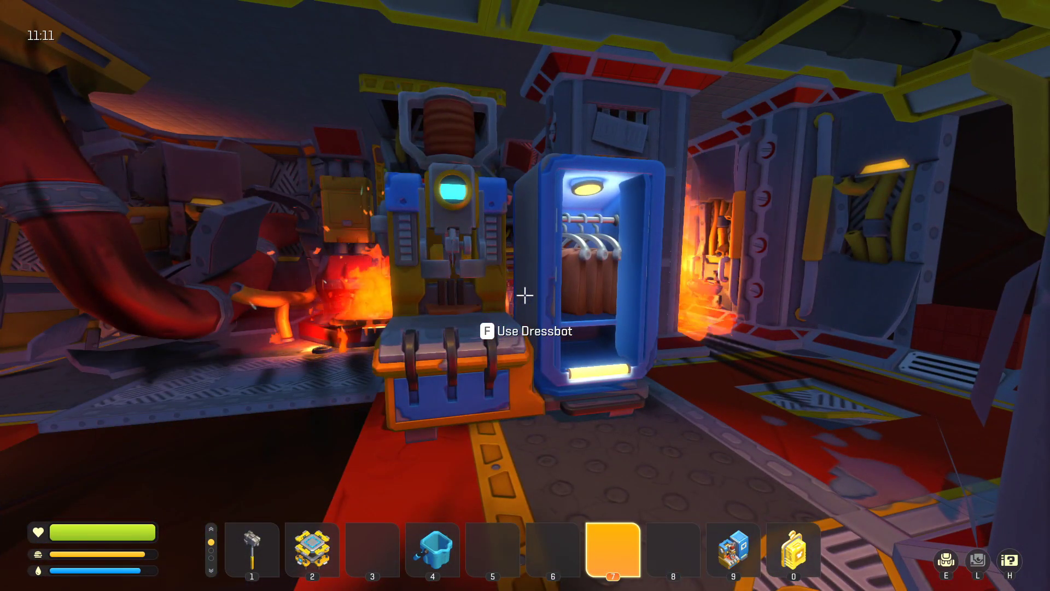
{"action": "key", "text": "w"}
{"action": "key", "text": "w"}
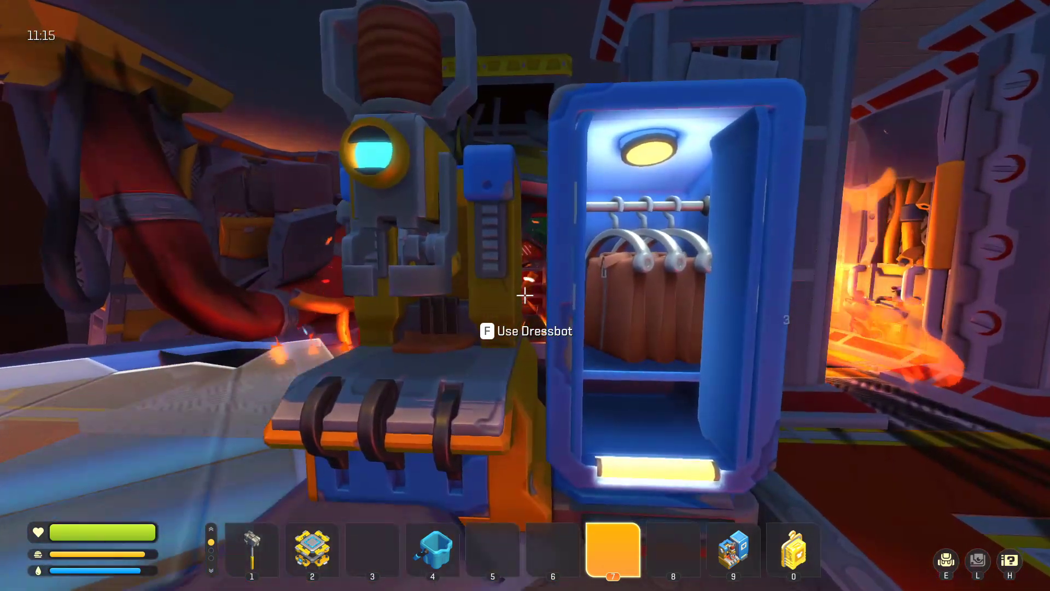
{"action": "right_click", "coordinate": [525, 295]}
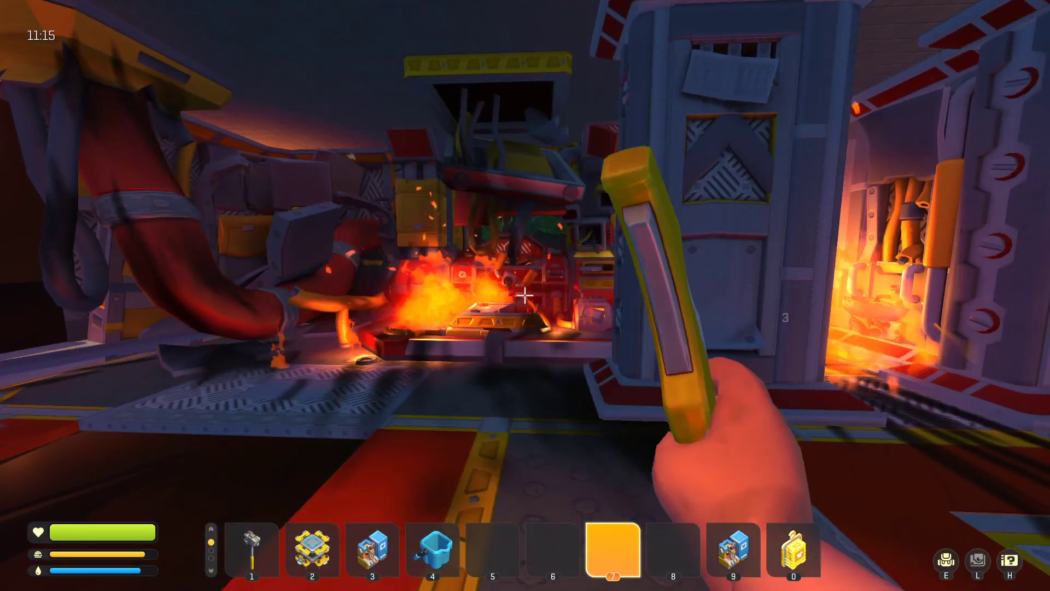
{"action": "key", "text": "w"}
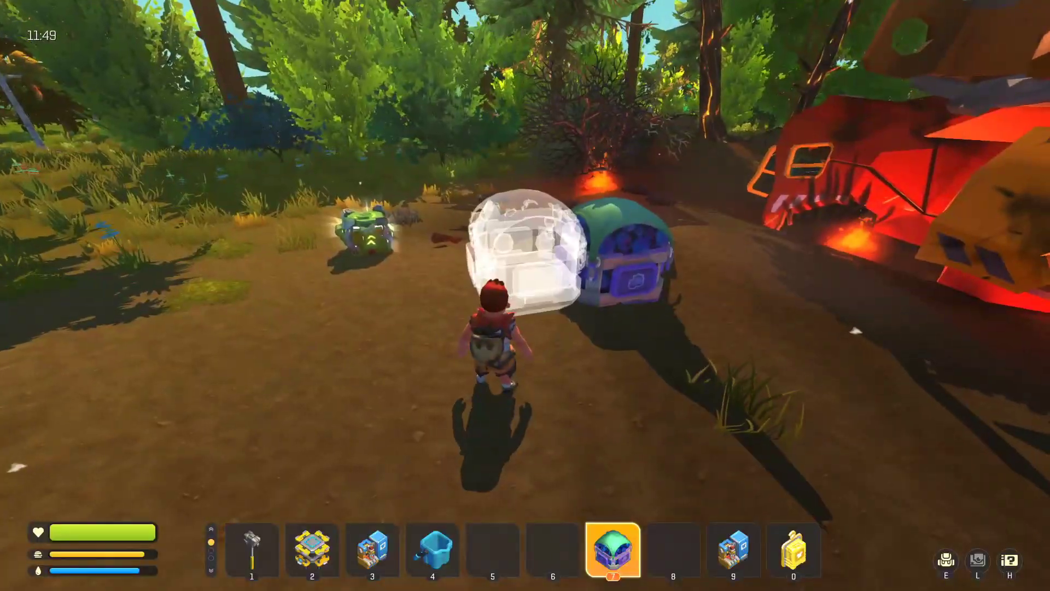
Place a row of blueberry crates side by side on the open ground near the crashed ship
{"action": "left_click", "coordinate": [525, 295]}
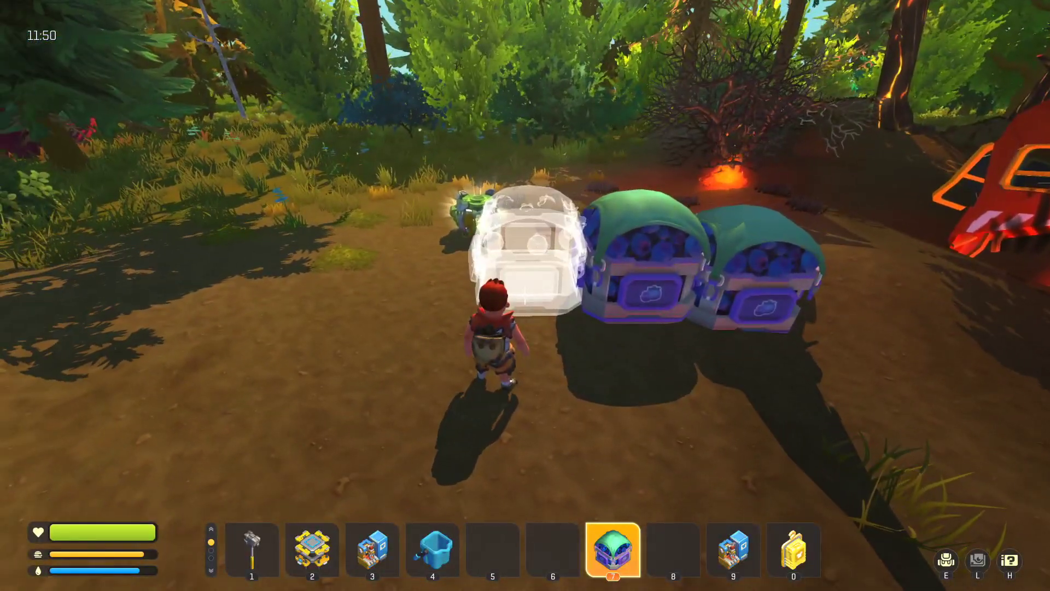
{"action": "left_click", "coordinate": [525, 295]}
{"action": "key", "text": "a"}
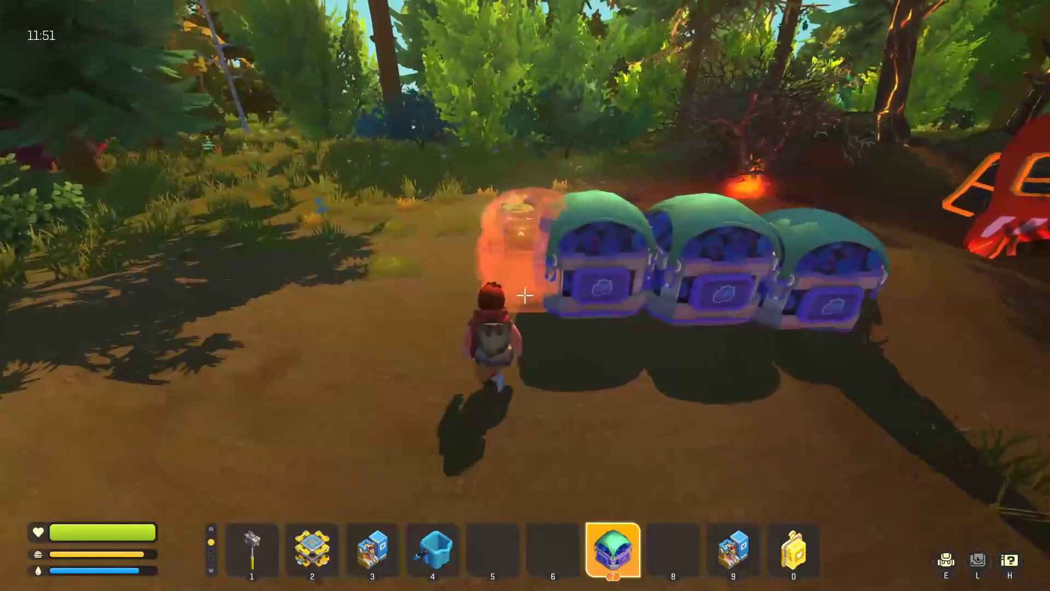
{"action": "left_click", "coordinate": [525, 295]}
{"action": "left_click", "coordinate": [525, 295]}
{"action": "key", "text": "a"}
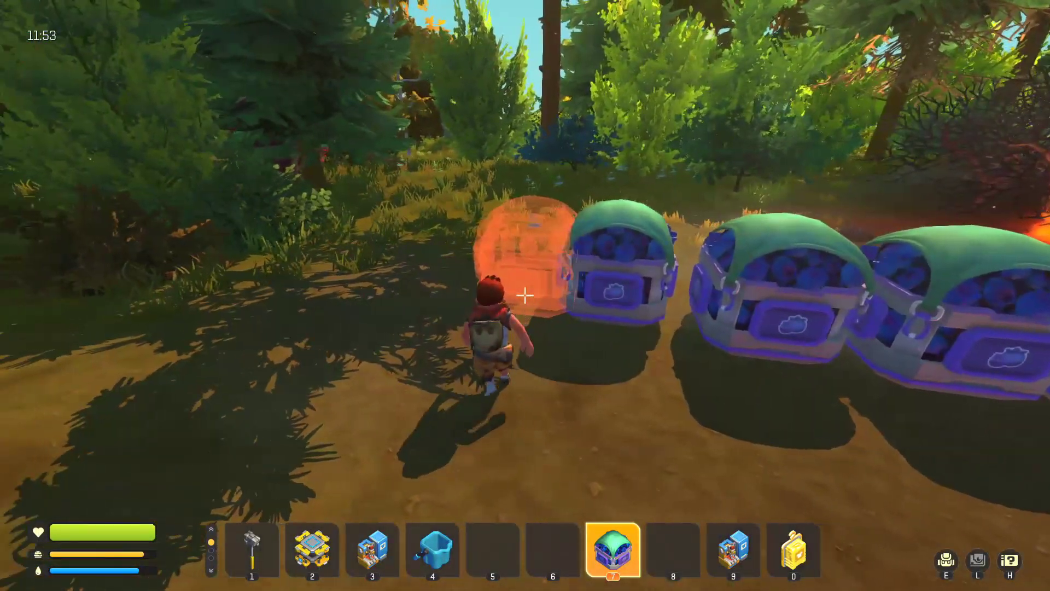
{"action": "left_click", "coordinate": [525, 295]}
{"action": "left_click", "coordinate": [525, 295]}
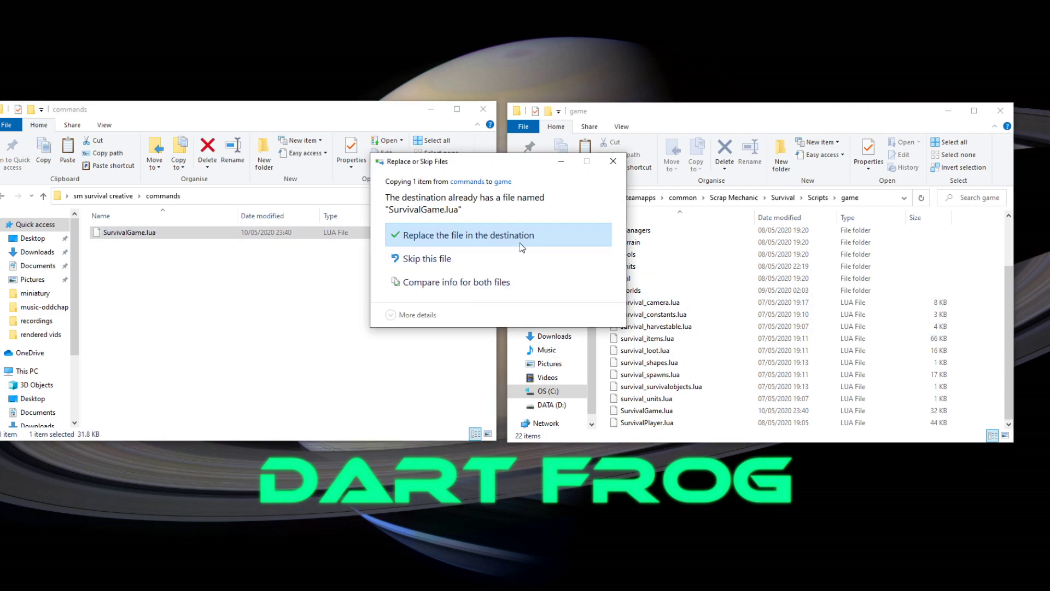
Replace SurvivalGame.lua in the game's Survival Scripts folder with the commands version, and switch back to Scrap Mechanic
{"action": "left_click", "coordinate": [511, 238]}
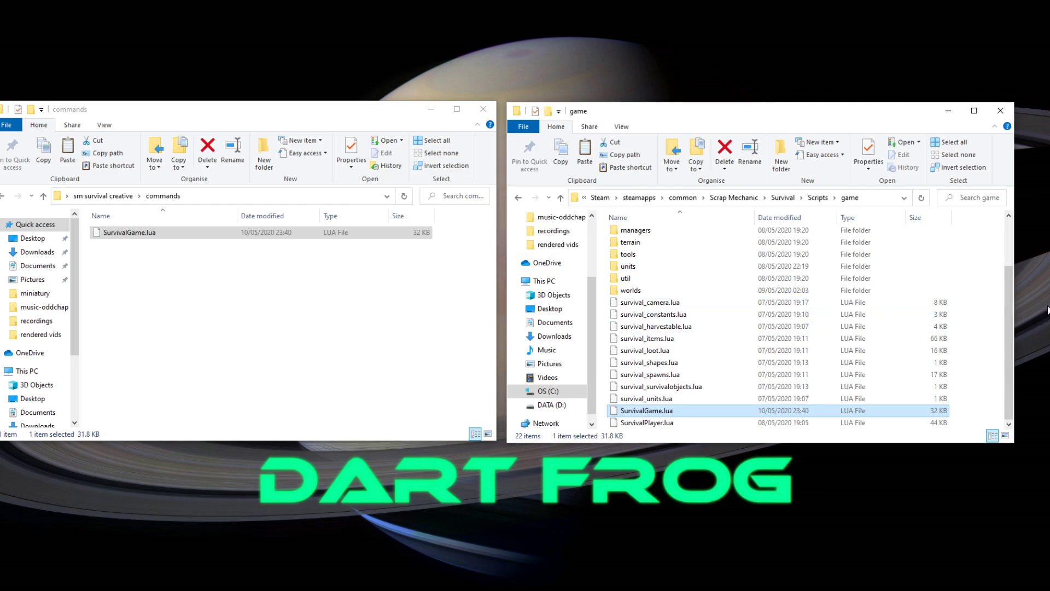
{"action": "key", "text": "alt+Tab"}
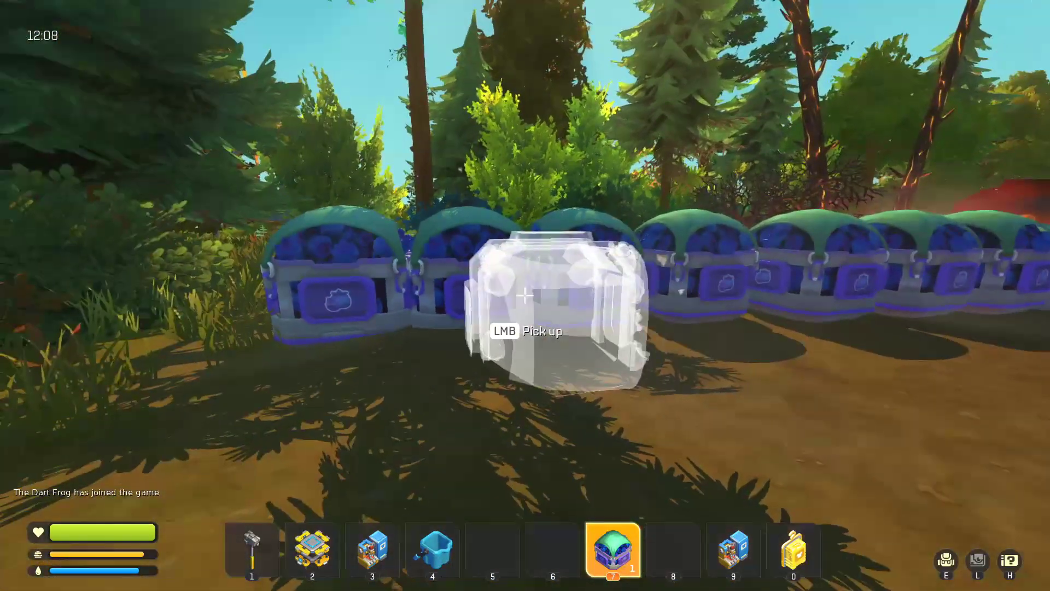
Place the last blueberry crate beside the row, pick up a crate by hand and put it back down
{"action": "key", "text": "e"}
{"action": "key", "text": "e"}
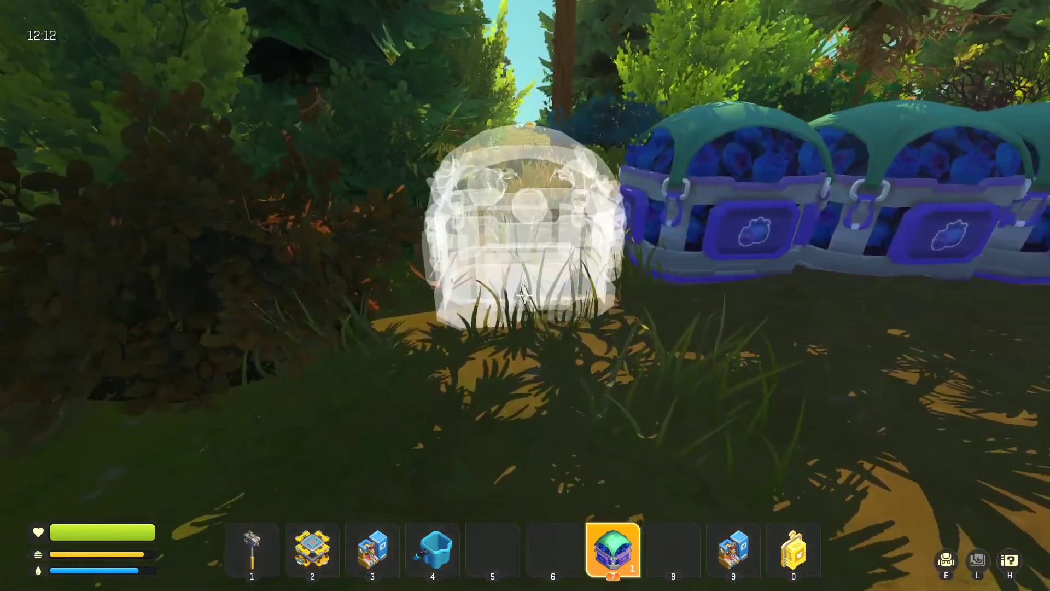
{"action": "left_click", "coordinate": [525, 295]}
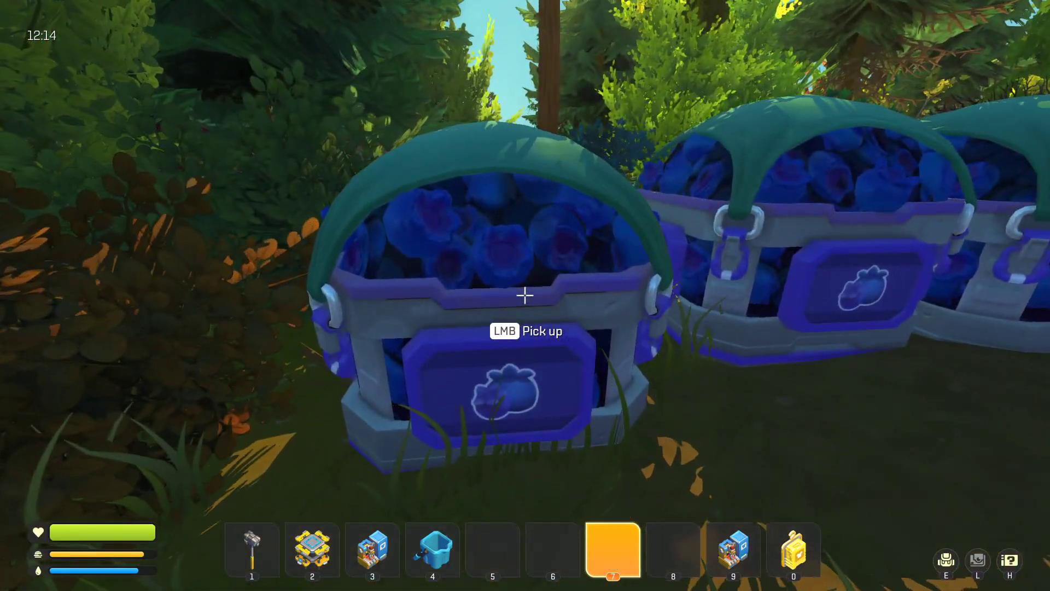
{"action": "left_click", "coordinate": [525, 295]}
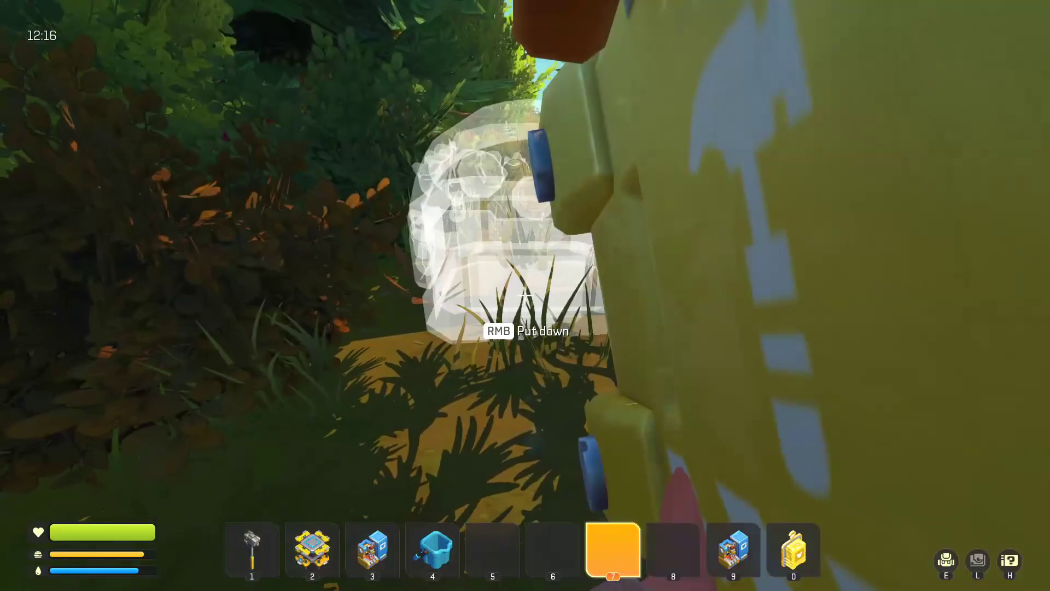
{"action": "right_click", "coordinate": [525, 296]}
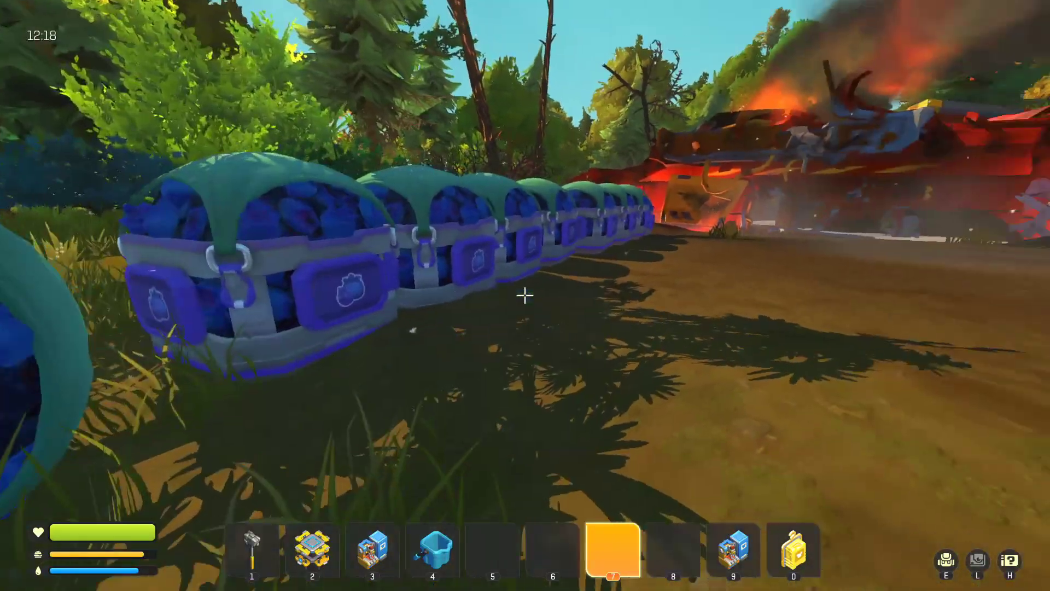
Walk away from the crates towards the wreck and list the available chat commands with /help
{"action": "scroll", "coordinate": [525, 295], "scroll_direction": "down", "scroll_amount": 5}
{"action": "key", "text": "w"}
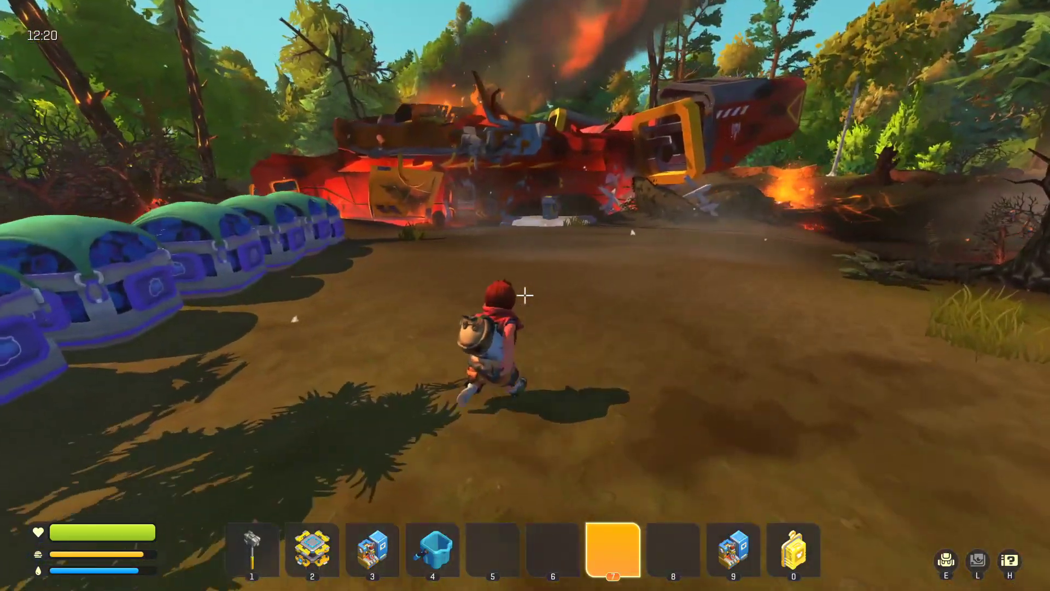
{"action": "key", "text": "Return"}
{"action": "type", "text": "/"}
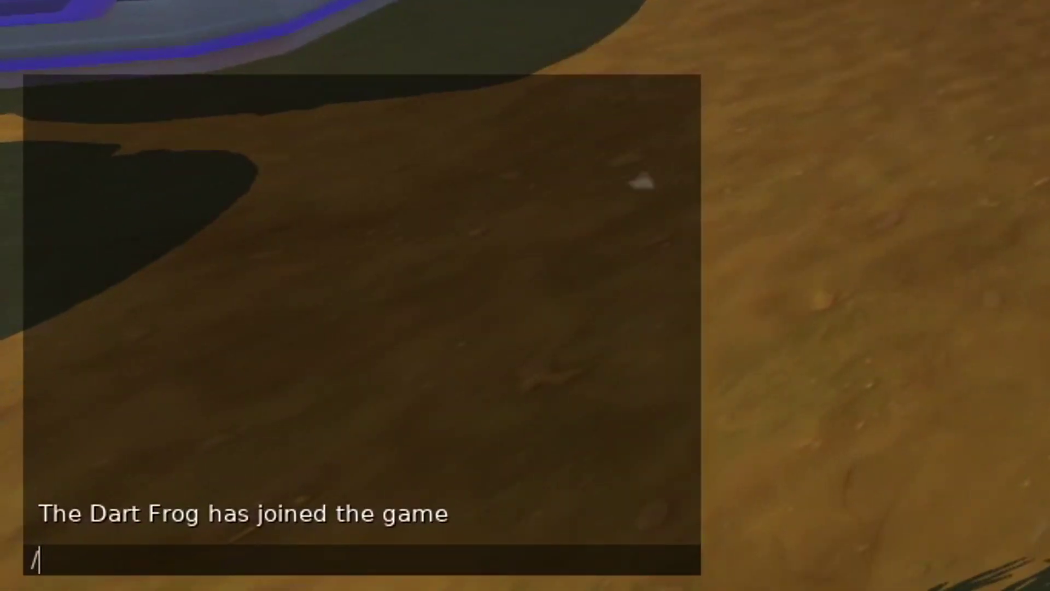
{"action": "type", "text": "help"}
{"action": "key", "text": "Return"}
{"action": "key", "text": "Return"}
Obtain a gatling gun with /gatling, equip it from hotbar slot 5, try aiming it and put it away
{"action": "type", "text": "/"}
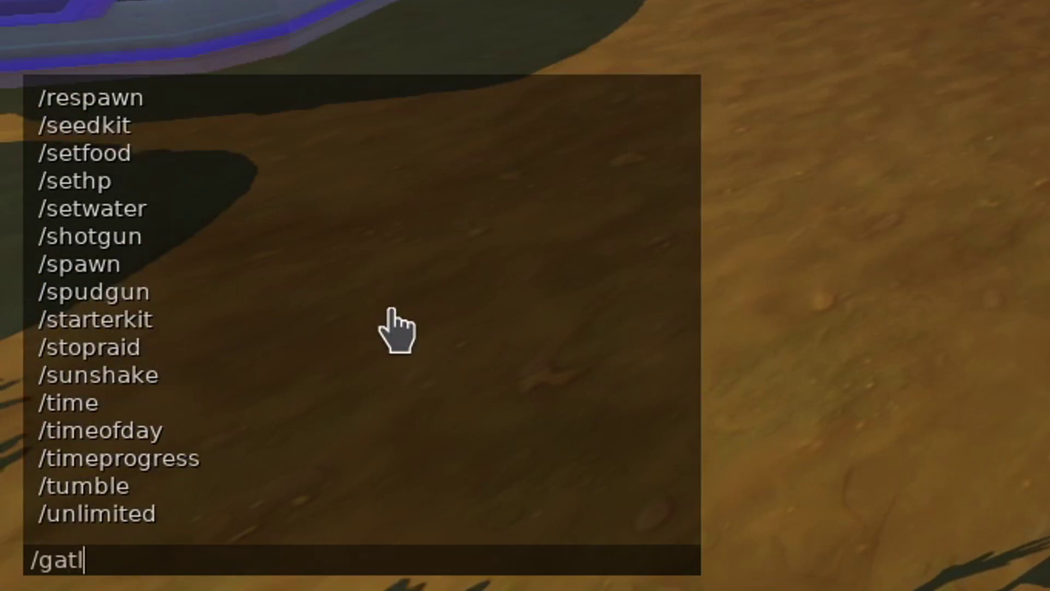
{"action": "key", "text": "Return"}
{"action": "key", "text": "5"}
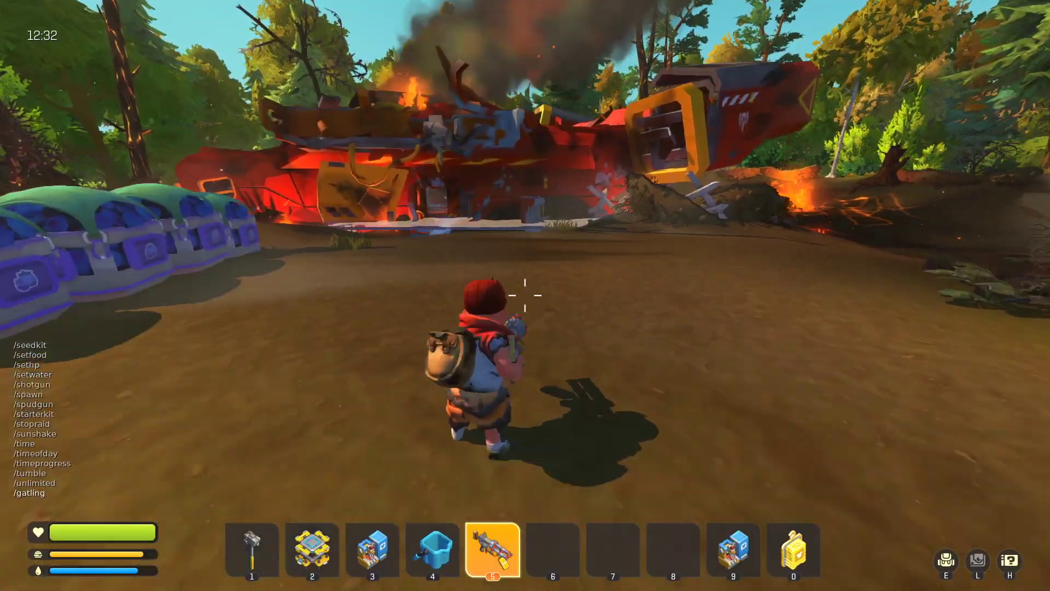
{"action": "key", "text": "c"}
{"action": "right_click", "coordinate": [525, 296]}
{"action": "key", "text": "s"}
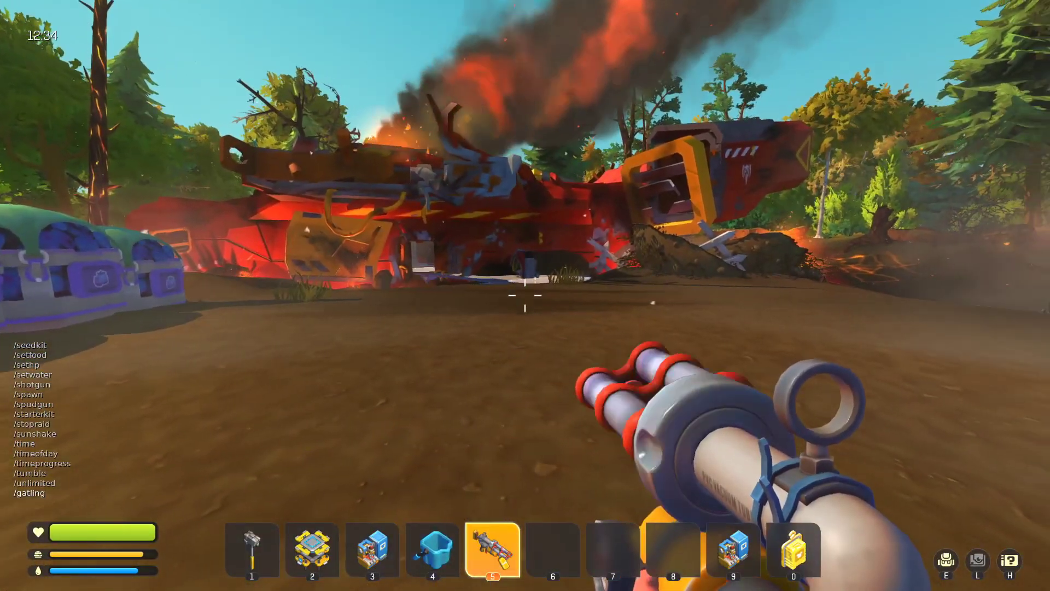
{"action": "scroll", "coordinate": [525, 295], "scroll_direction": "down", "scroll_amount": 2}
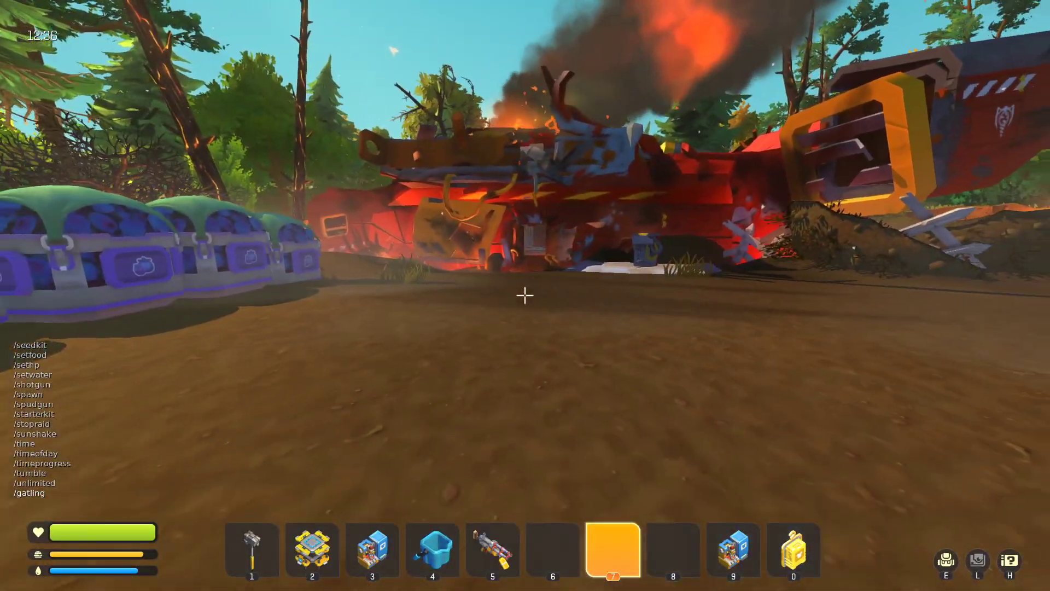
Look through the chat command list and turn on god mode with /god
{"action": "key", "text": "s"}
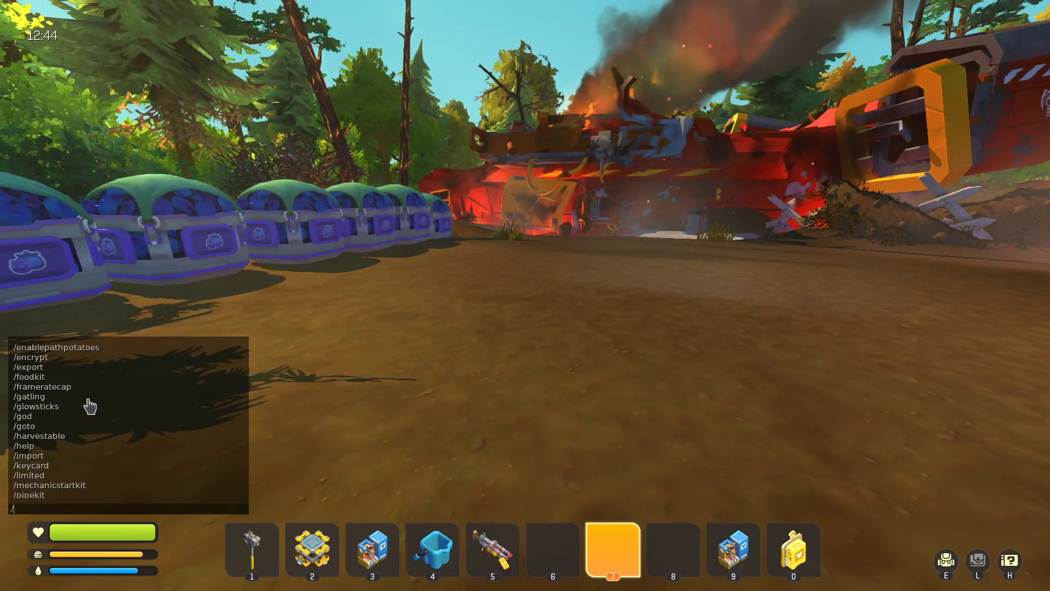
{"action": "key", "text": "Escape"}
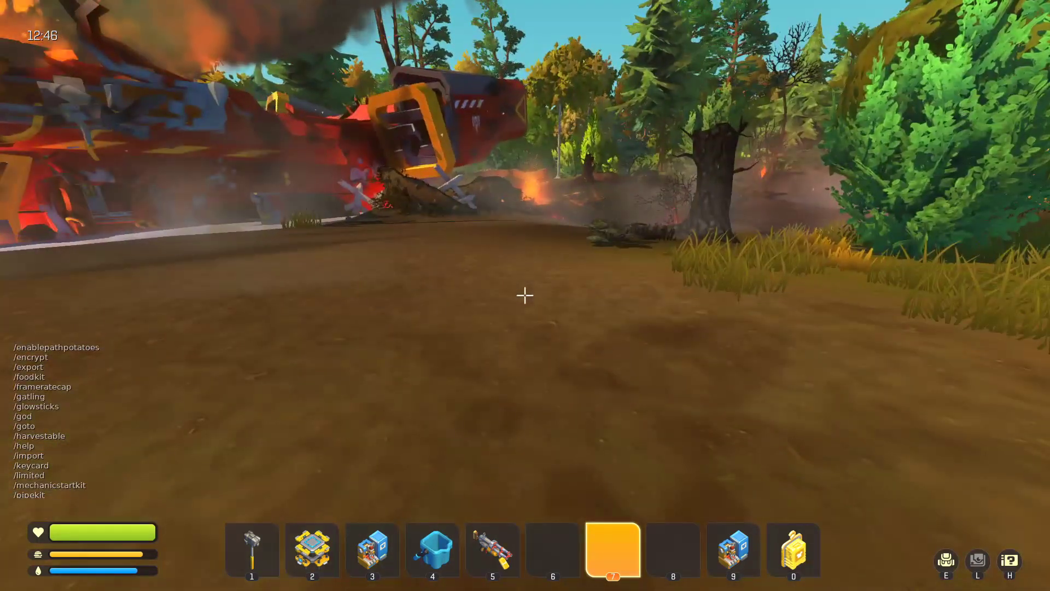
{"action": "key", "text": "Return"}
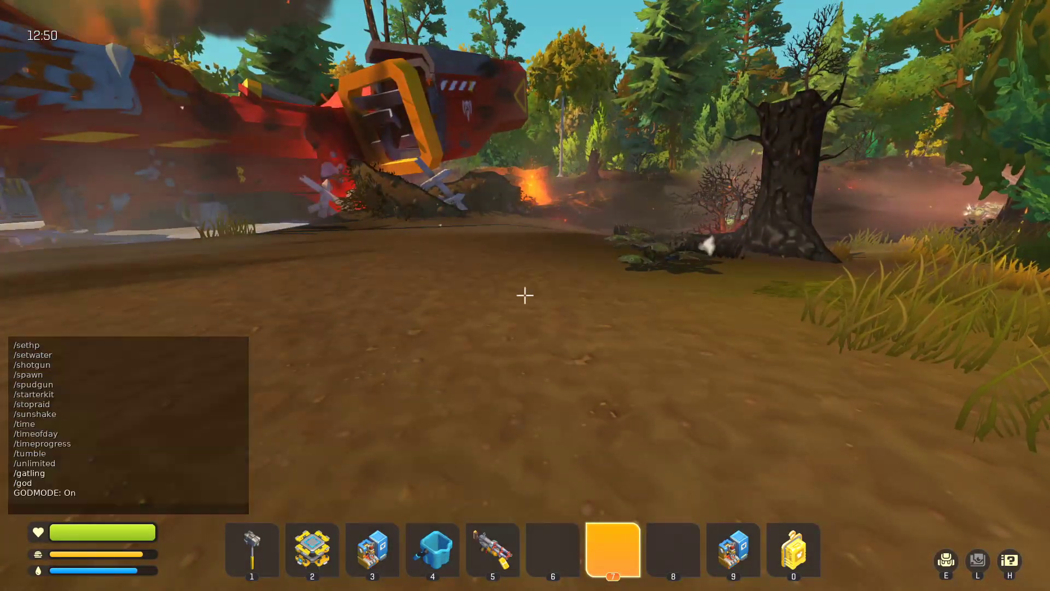
Test god mode by walking into the large fire near the wreck, and run back towards the blueberry crates
{"action": "scroll", "coordinate": [525, 296], "scroll_direction": "down", "scroll_amount": 3}
{"action": "key", "text": "w"}
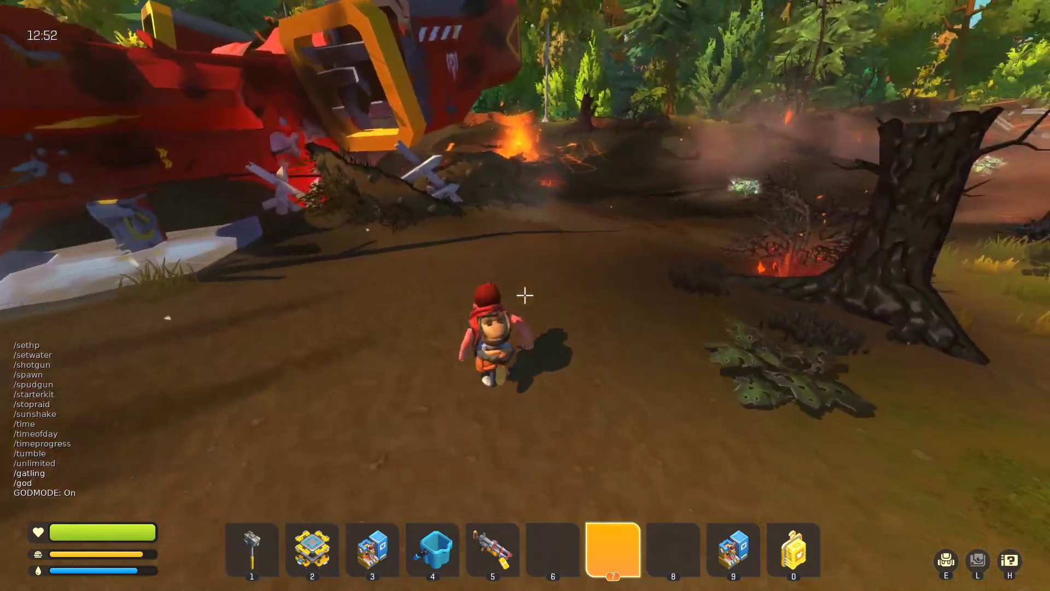
{"action": "key", "text": "w"}
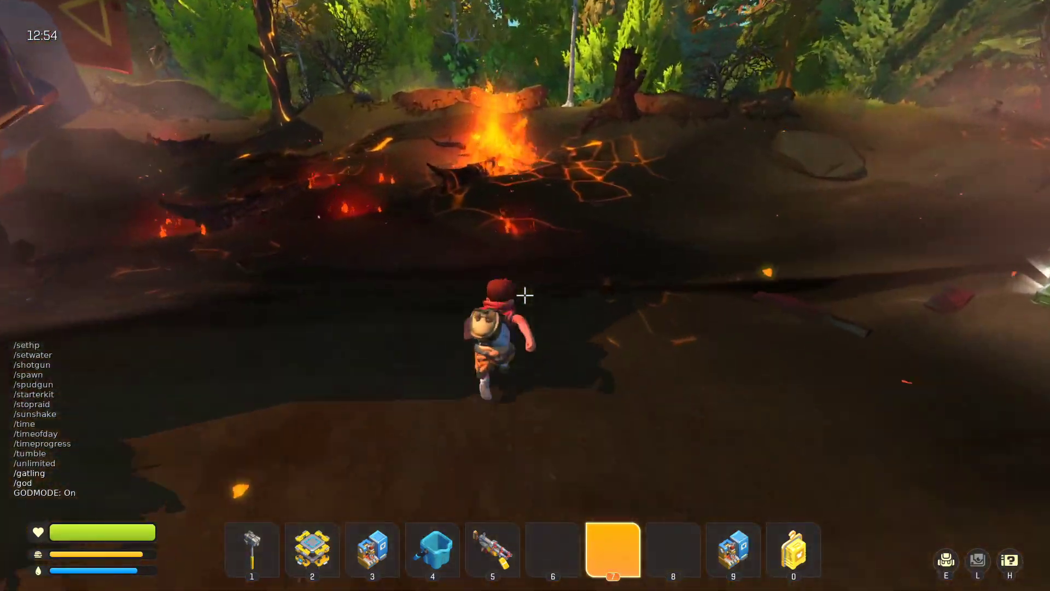
{"action": "key", "text": "w"}
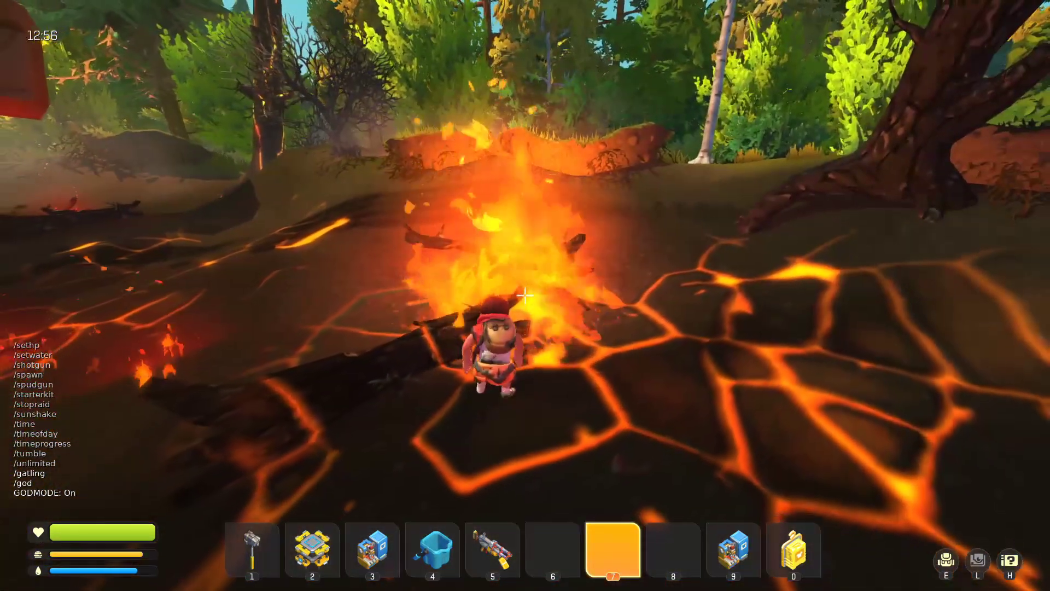
{"action": "key", "text": "s"}
{"action": "key", "text": "w"}
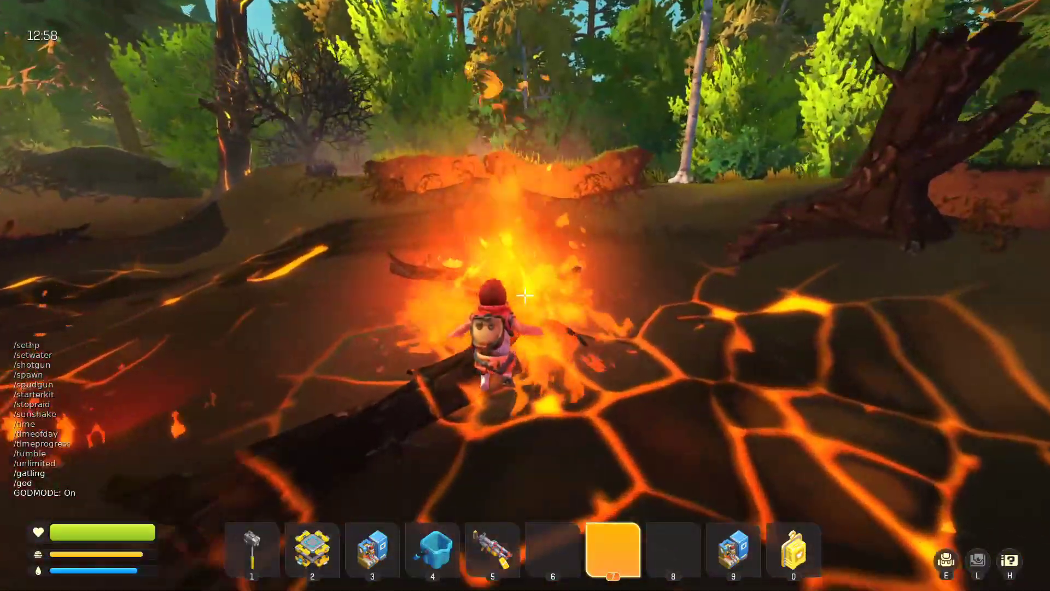
{"action": "key", "text": "s"}
{"action": "key", "text": "w"}
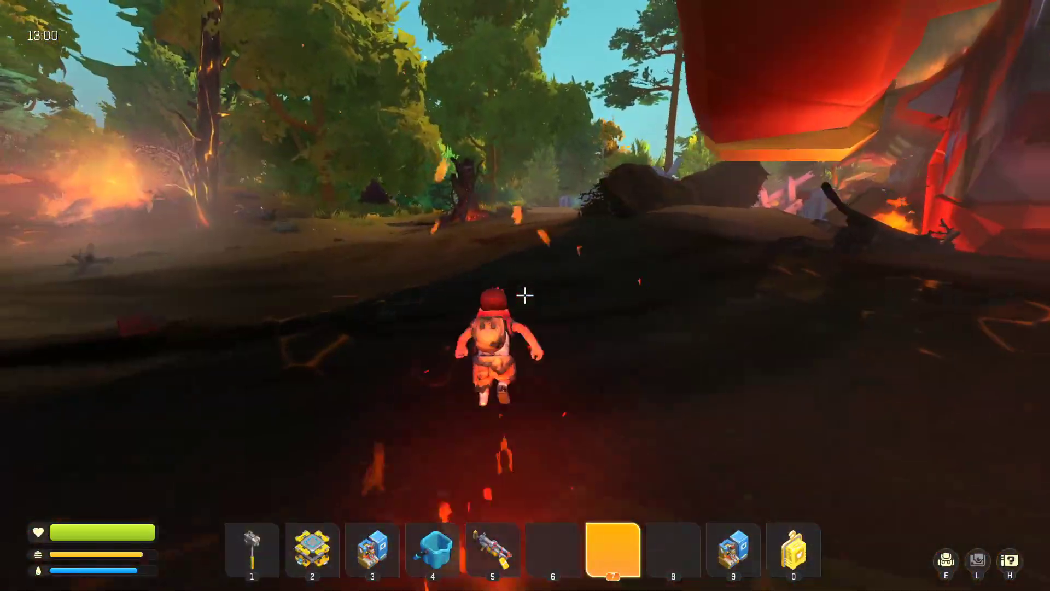
{"action": "key", "text": "w"}
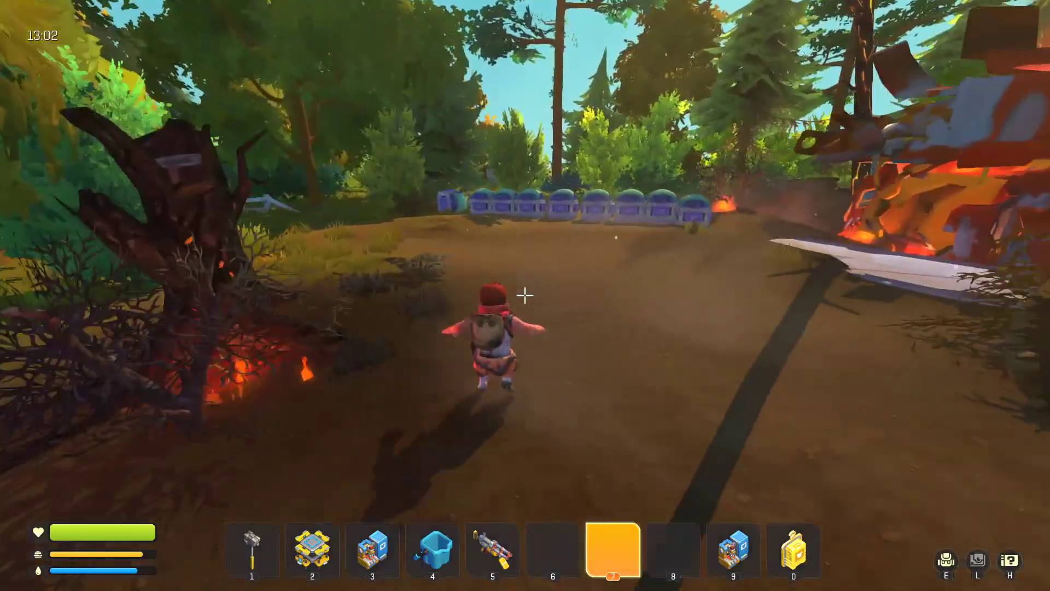
Try /die in god mode, switch god mode off with /god, run /die again and respawn the character
{"action": "key", "text": "Return"}
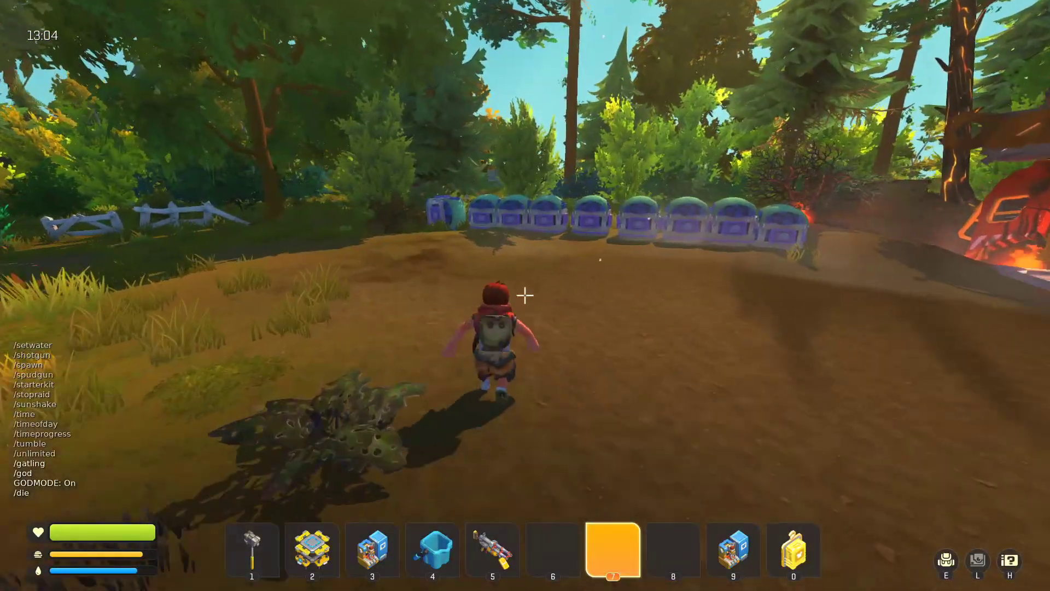
{"action": "key", "text": "w"}
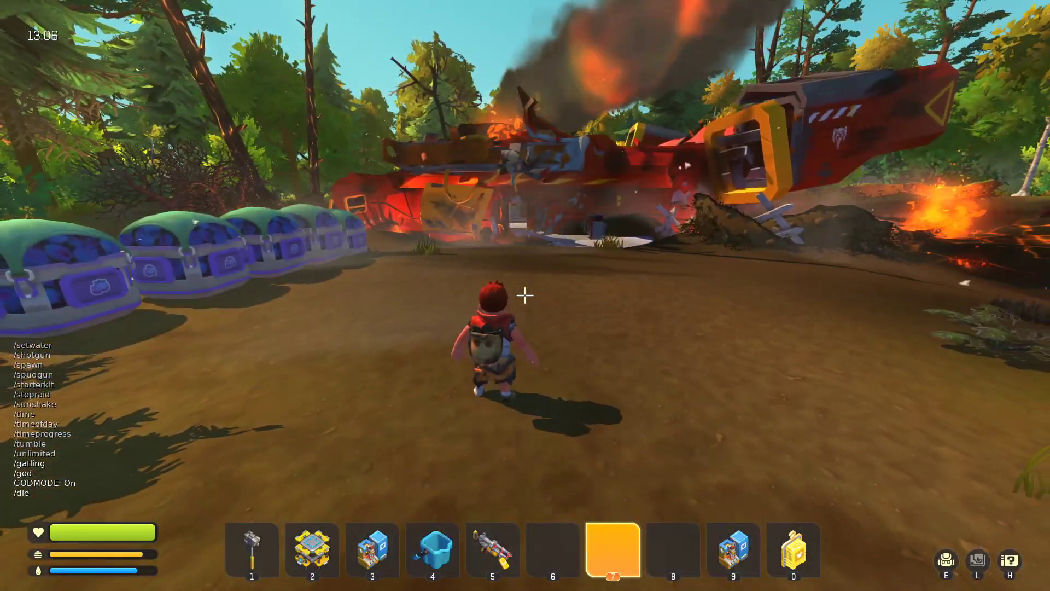
{"action": "key", "text": "w"}
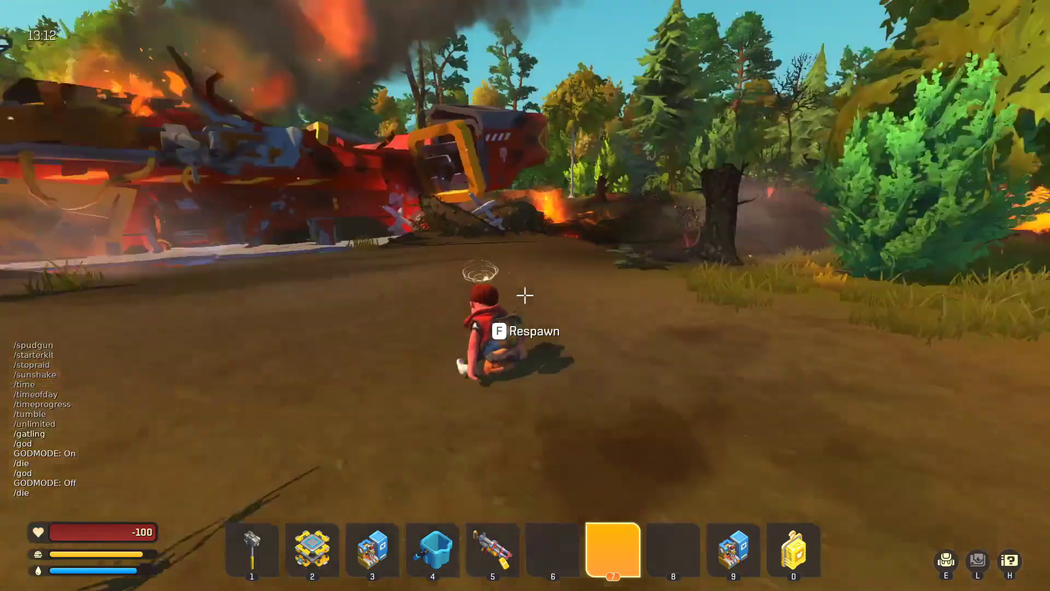
{"action": "key", "text": "f"}
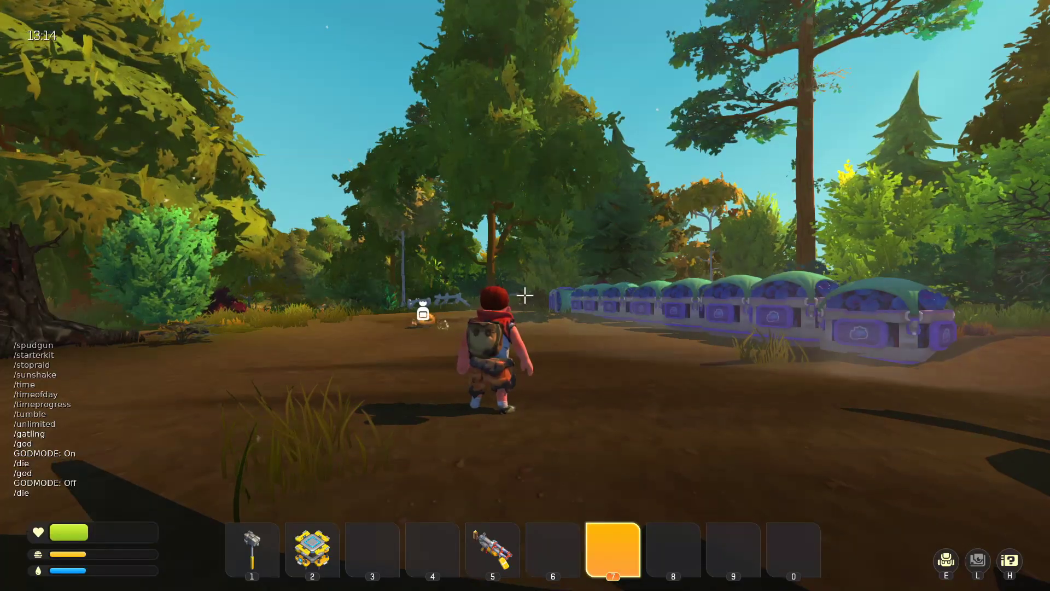
Run back towards the wreck, enable unlimited inventory with /unlimited, and browse the full item list in the backpack
{"action": "key", "text": "w"}
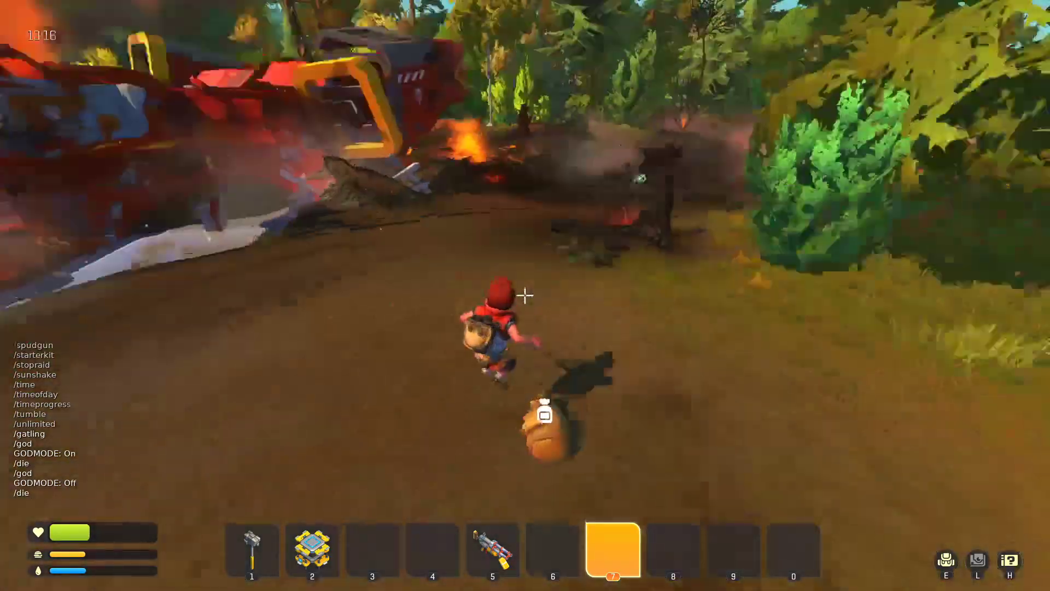
{"action": "key", "text": "Return"}
{"action": "type", "text": "/un"}
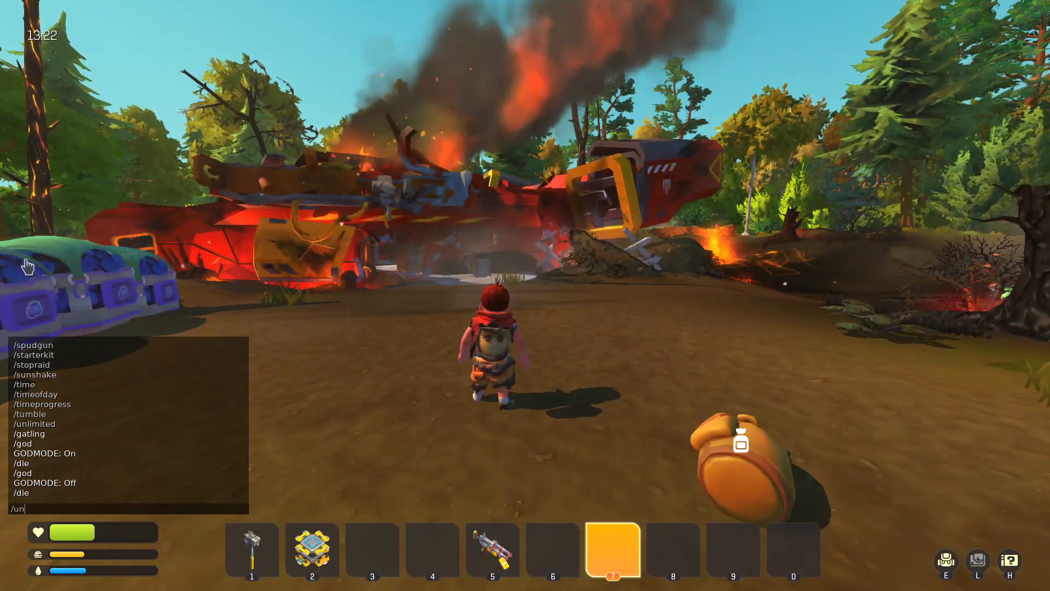
{"action": "type", "text": "limited"}
{"action": "key", "text": "Return"}
{"action": "key", "text": "e"}
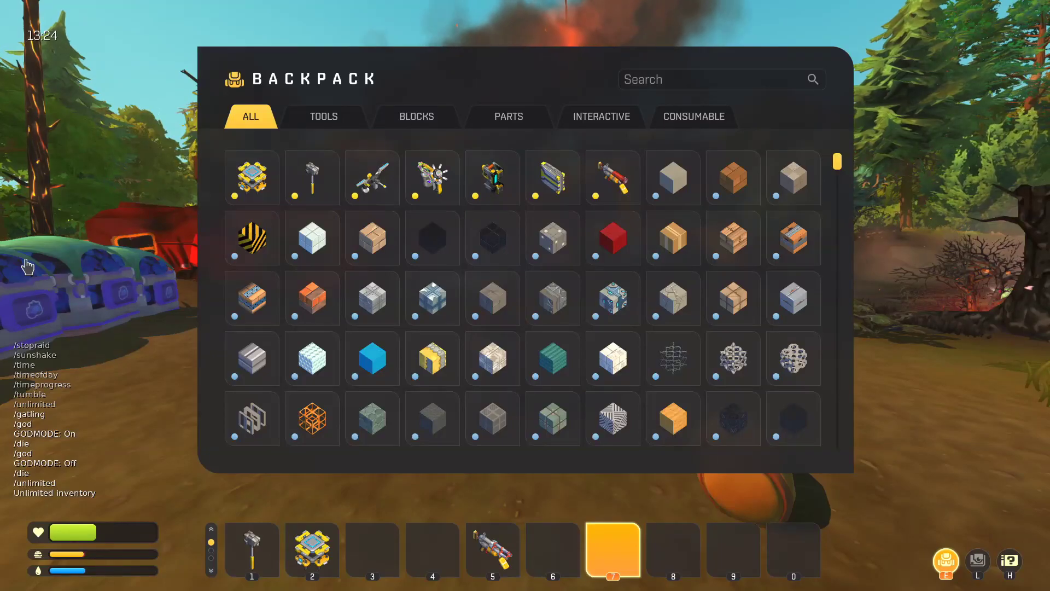
{"action": "scroll", "coordinate": [690, 309], "scroll_direction": "down", "scroll_amount": 15}
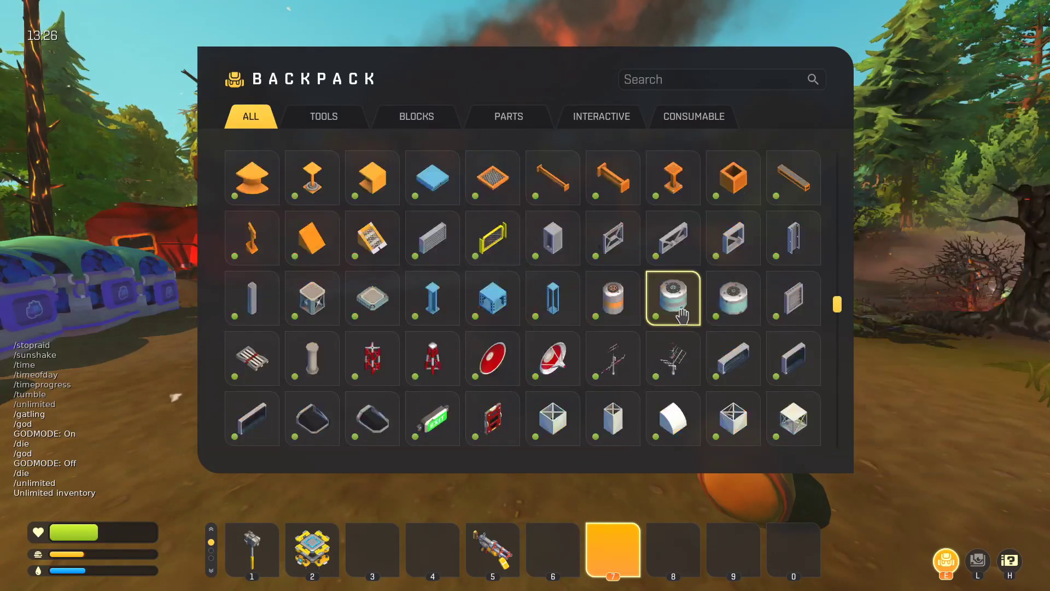
{"action": "scroll", "coordinate": [690, 309], "scroll_direction": "down", "scroll_amount": 10}
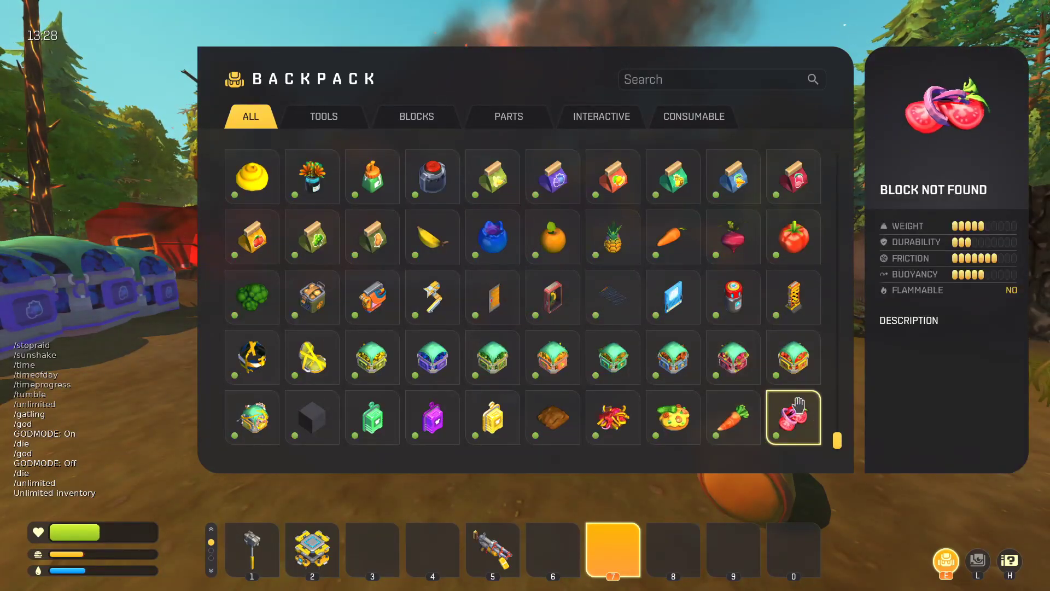
{"action": "scroll", "coordinate": [798, 404], "scroll_direction": "up", "scroll_amount": 20}
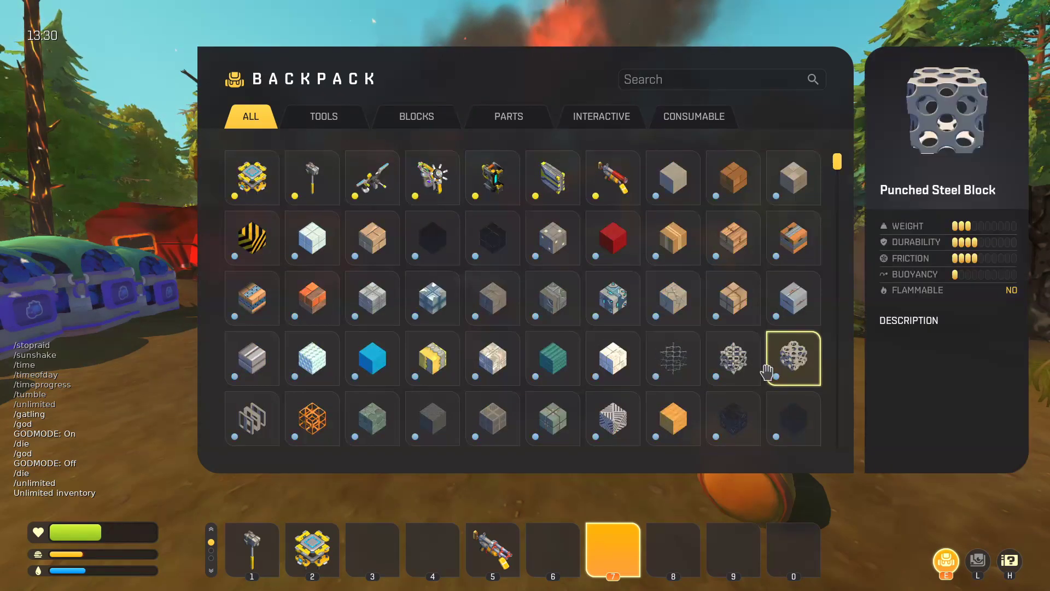
{"action": "key", "text": "e"}
Switch back to the normal inventory with /limited and check the backpack contents
{"action": "key", "text": "Return"}
{"action": "type", "text": "/"}
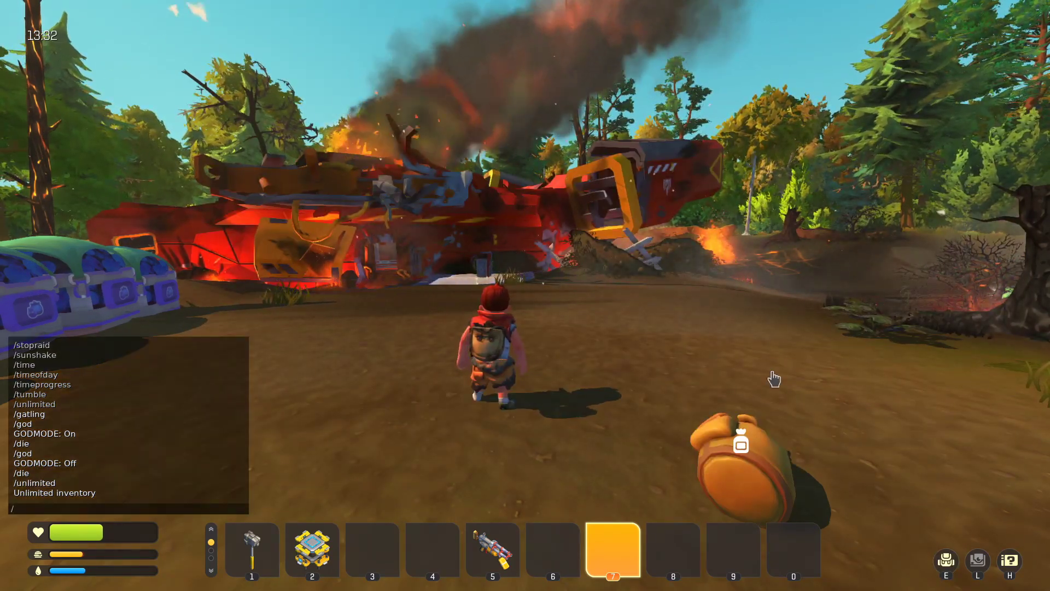
{"action": "type", "text": "limited"}
{"action": "key", "text": "Return"}
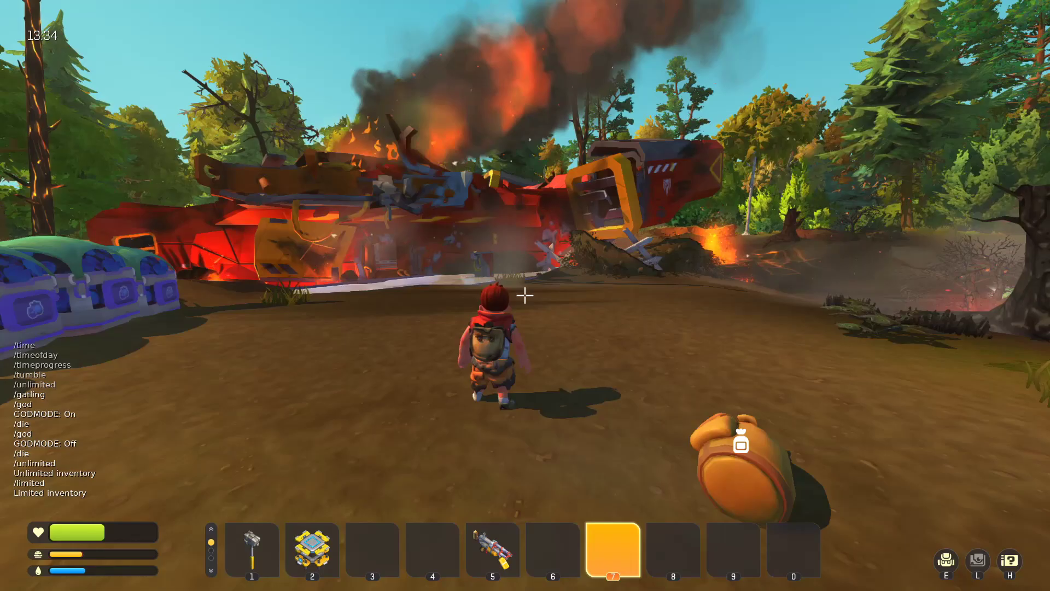
{"action": "key", "text": "e"}
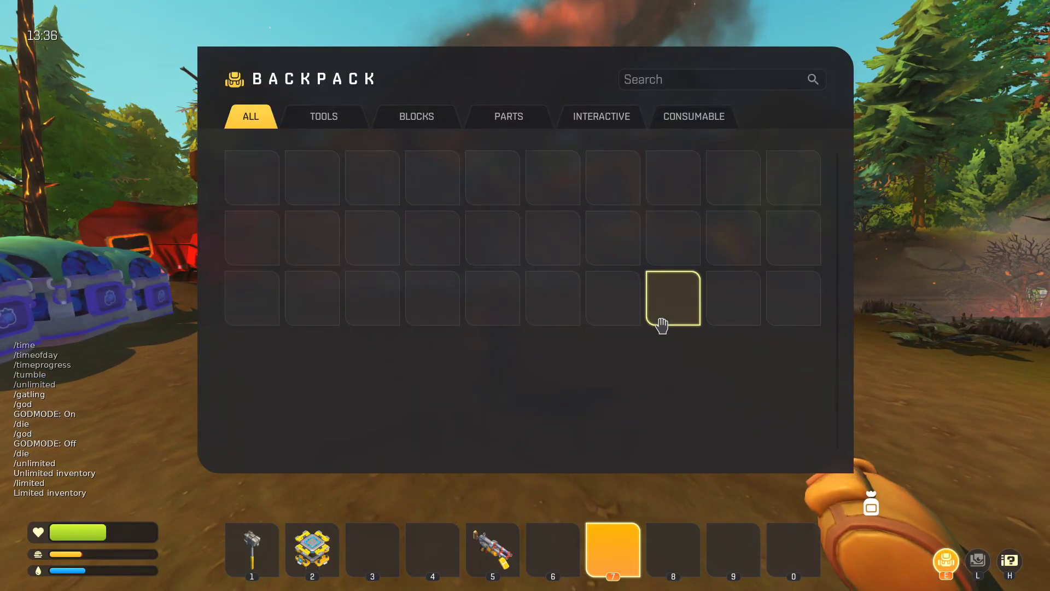
{"action": "key", "text": "e"}
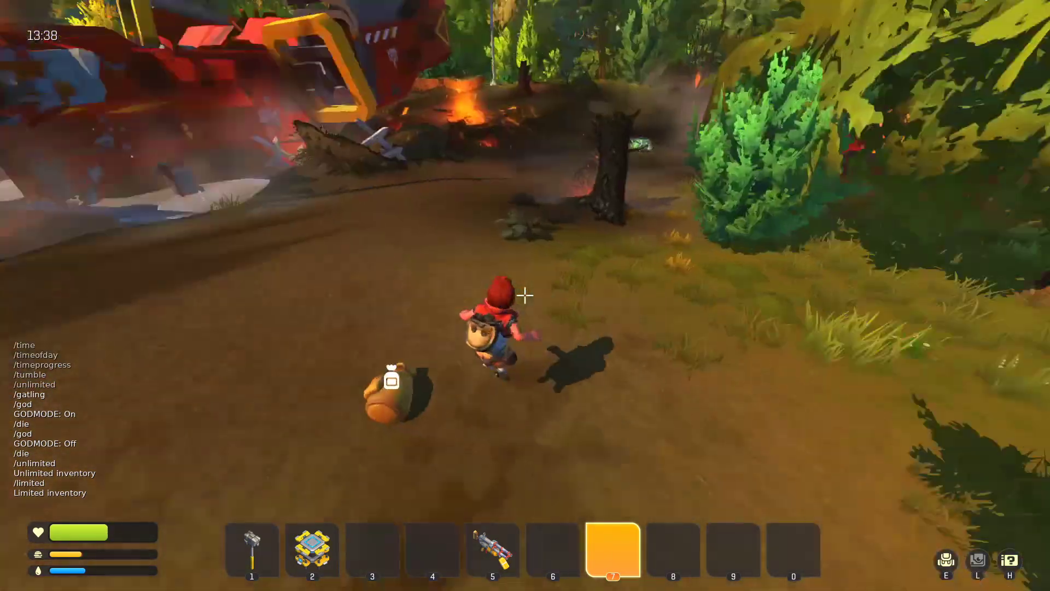
{"action": "key", "text": "e"}
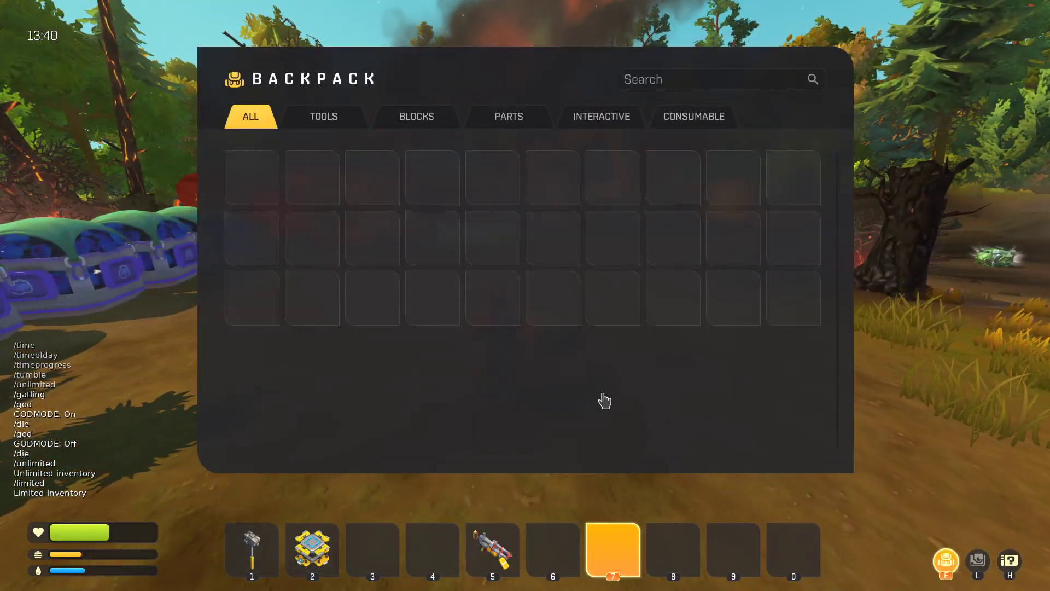
{"action": "key", "text": "e"}
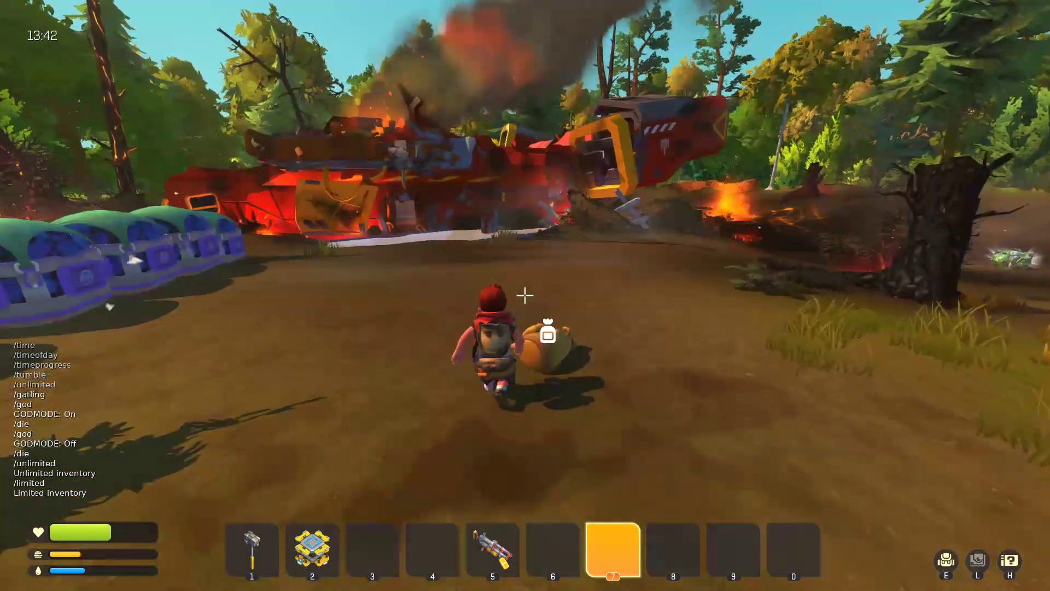
{"action": "key", "text": "e"}
{"action": "key", "text": "e"}
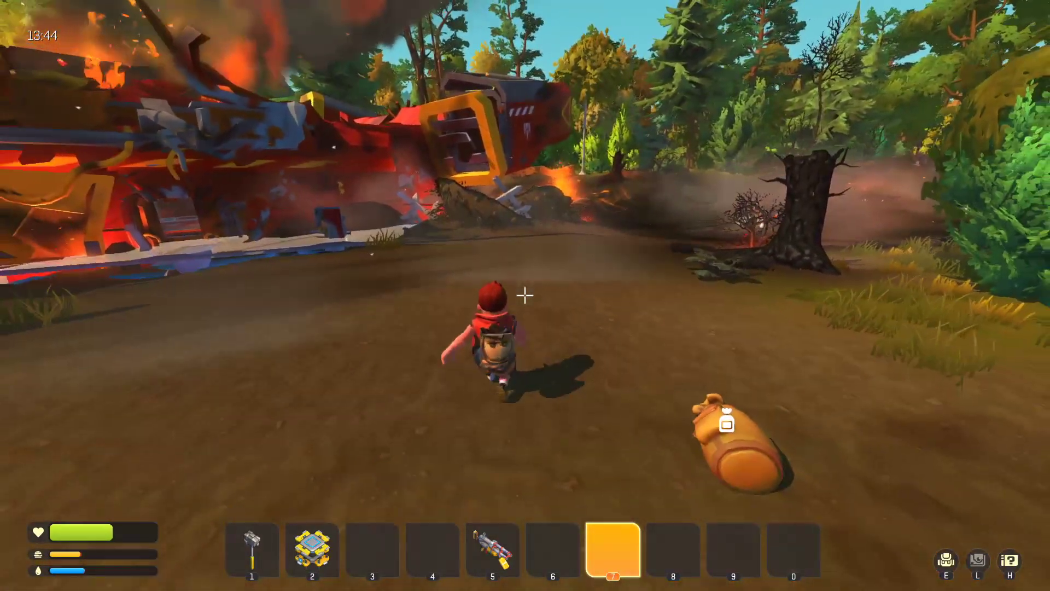
{"action": "key", "text": "Return"}
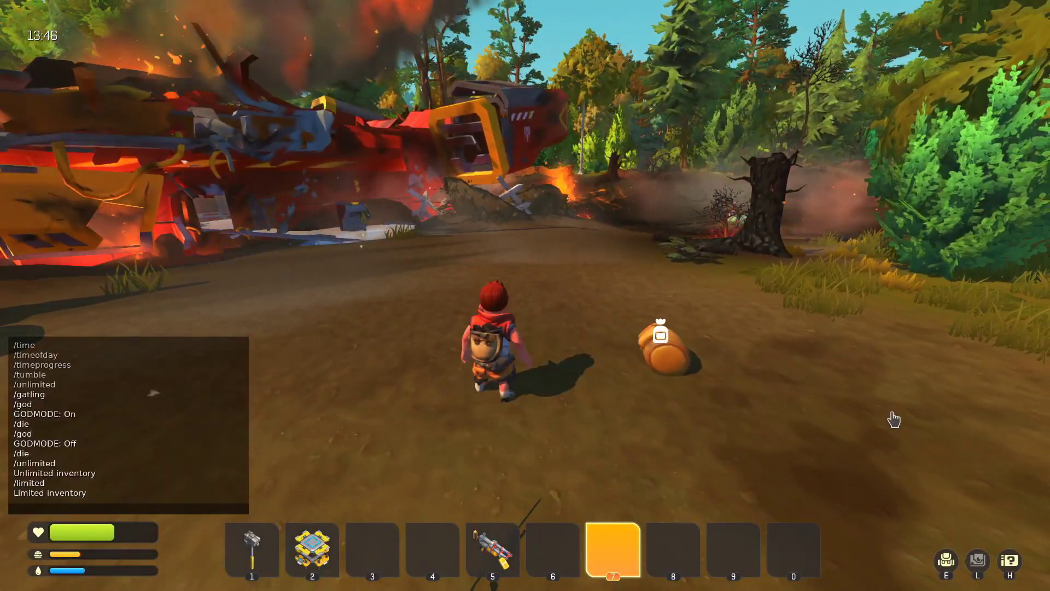
{"action": "key", "text": "Escape"}
{"action": "type", "text": "ee"}
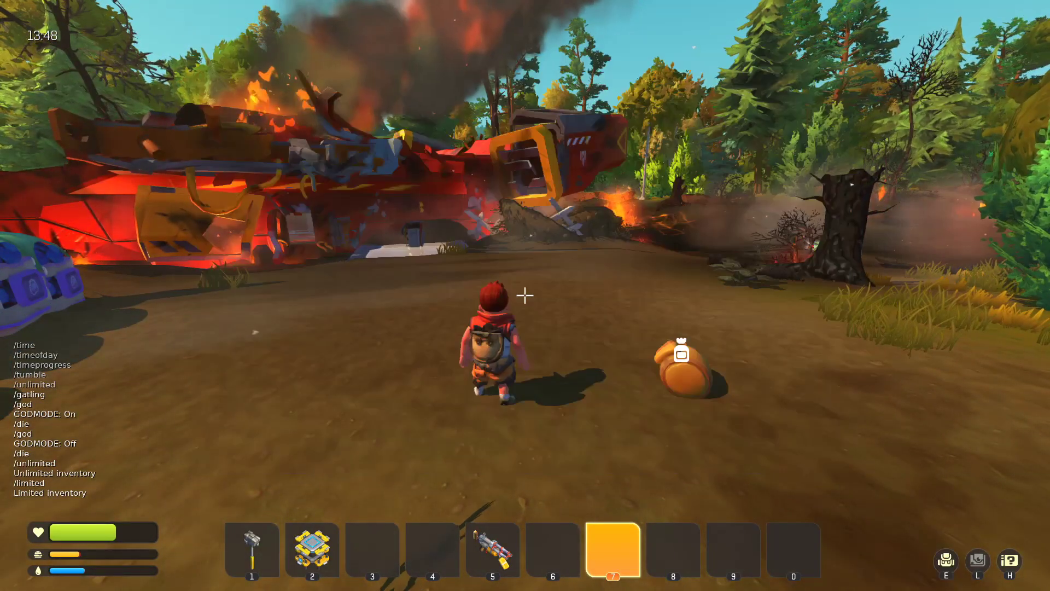
{"action": "type", "text": "/unlimit"}
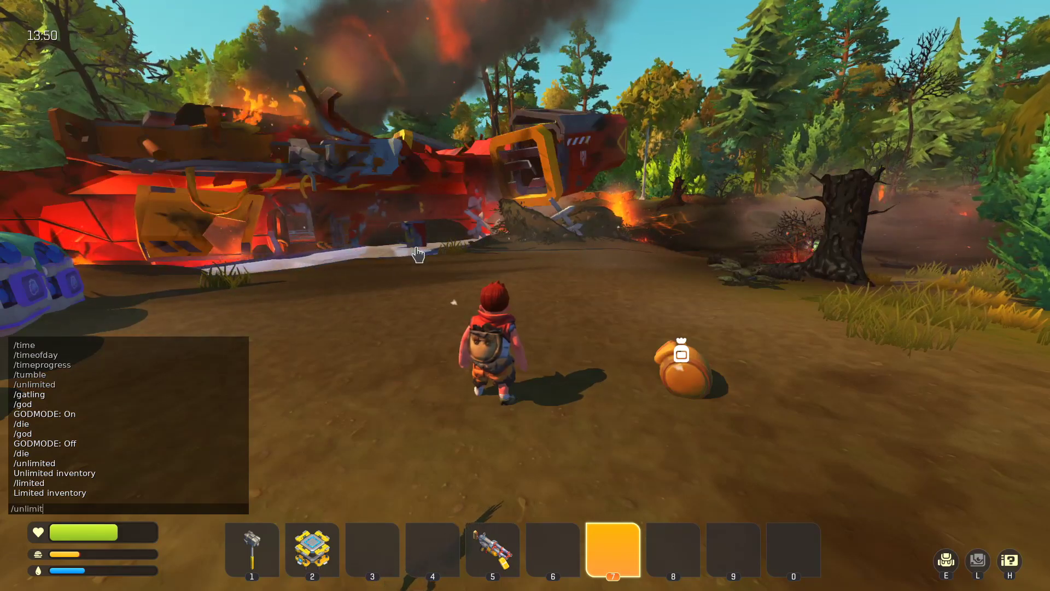
{"action": "type", "text": "ed"}
Enable unlimited inventory again with /unlimited and look through the backpack items
{"action": "key", "text": "Return"}
{"action": "key", "text": "e"}
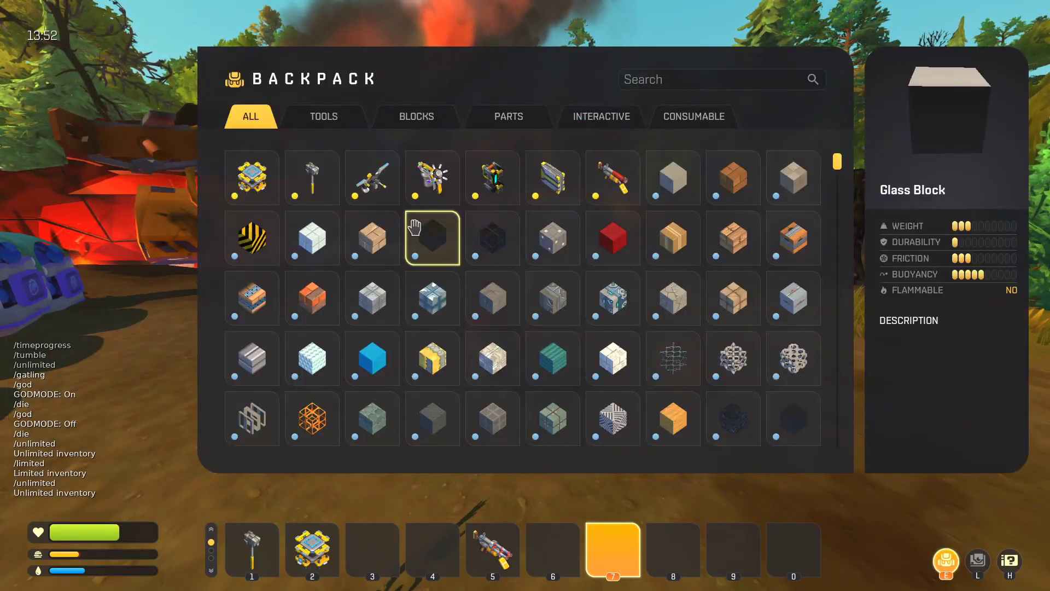
{"action": "scroll", "coordinate": [552, 291], "scroll_direction": "down", "scroll_amount": 10}
{"action": "key", "text": "e"}
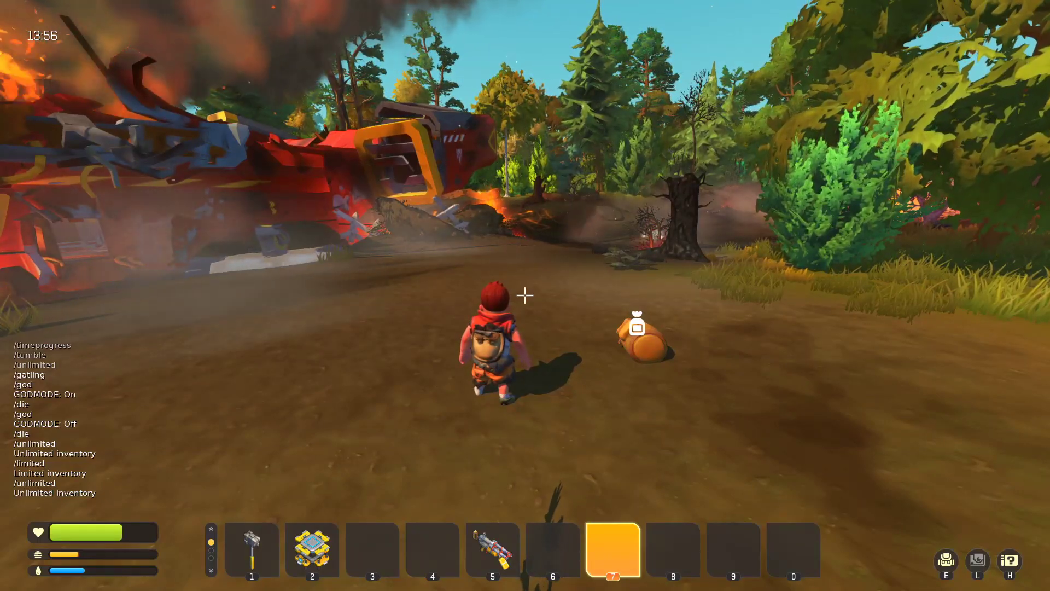
Show only the tools in the backpack, look them over and close it
{"action": "key", "text": "e"}
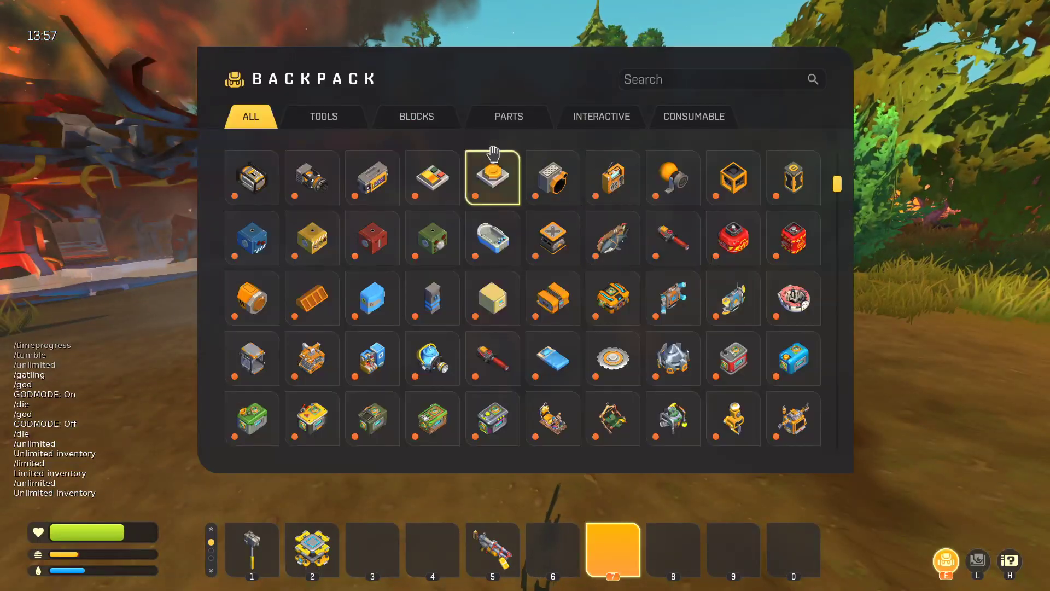
{"action": "left_click", "coordinate": [338, 119]}
{"action": "key", "text": "e"}
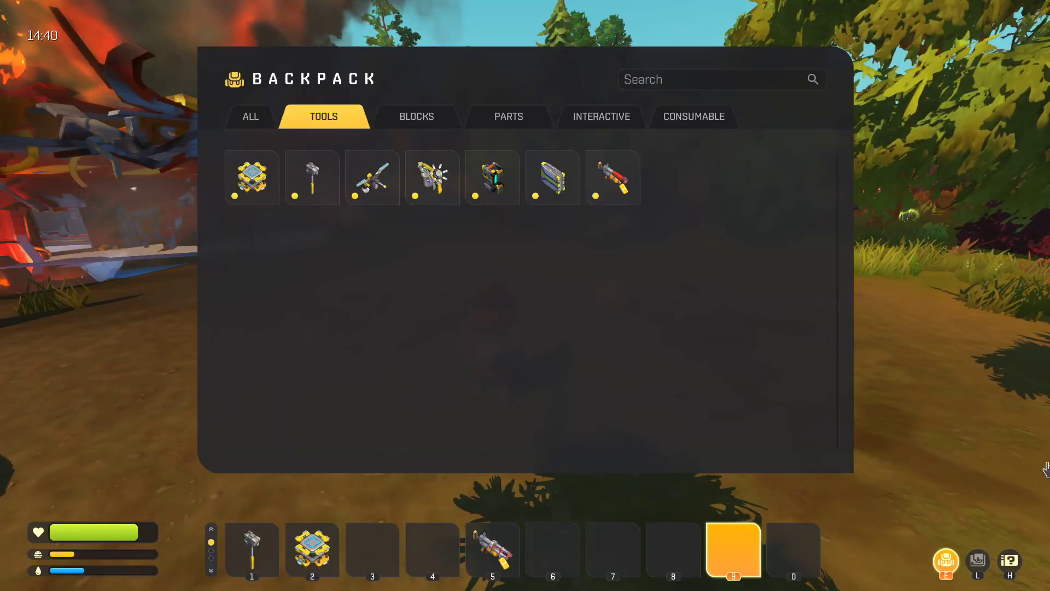
{"action": "key", "text": "e"}
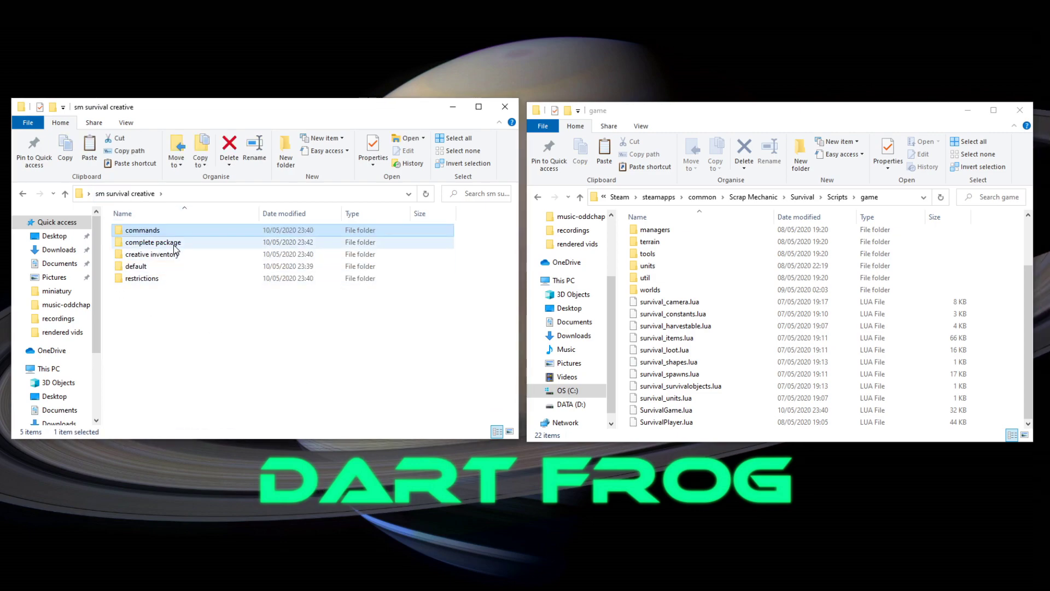
In File Explorer, copy SurvivalGame.lua from the complete package folder into Scrap Mechanic's Survival\Scripts\game folder, replacing the existing file
{"action": "left_click", "coordinate": [176, 234]}
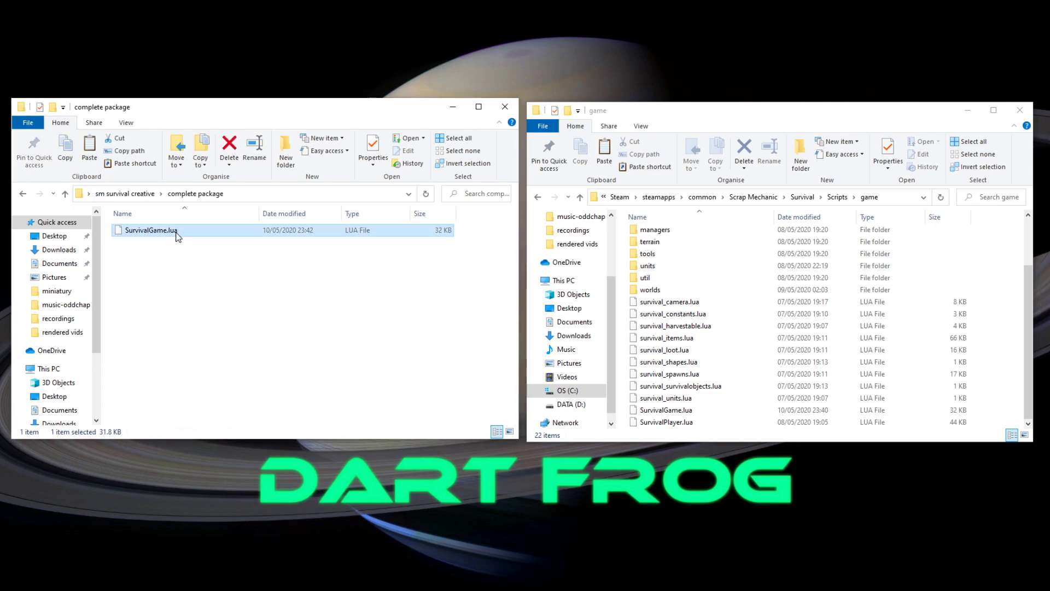
{"action": "left_click", "coordinate": [630, 327]}
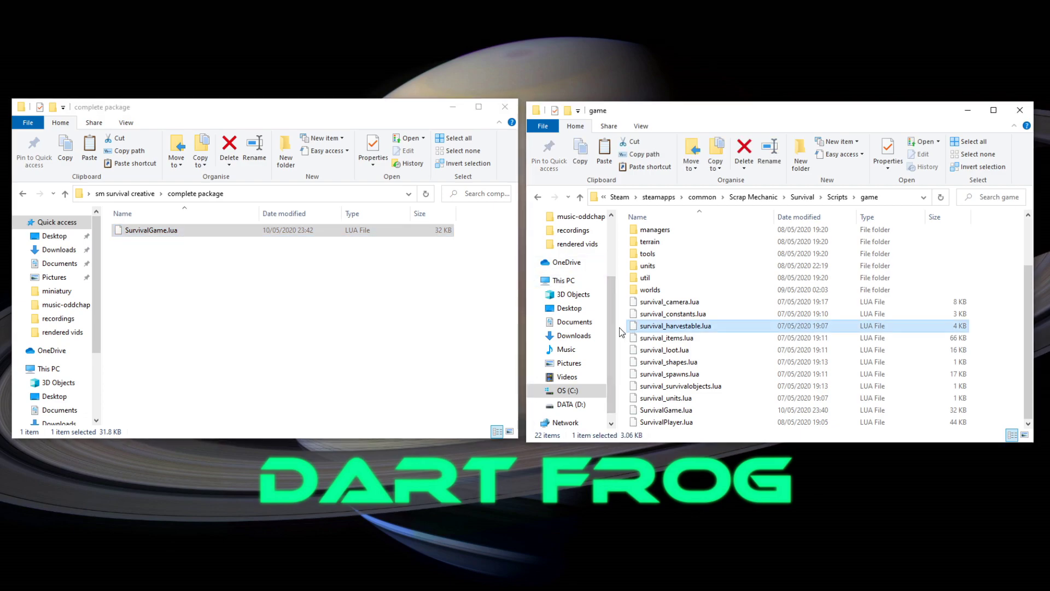
{"action": "key", "text": "ctrl+v"}
{"action": "left_click", "coordinate": [437, 237]}
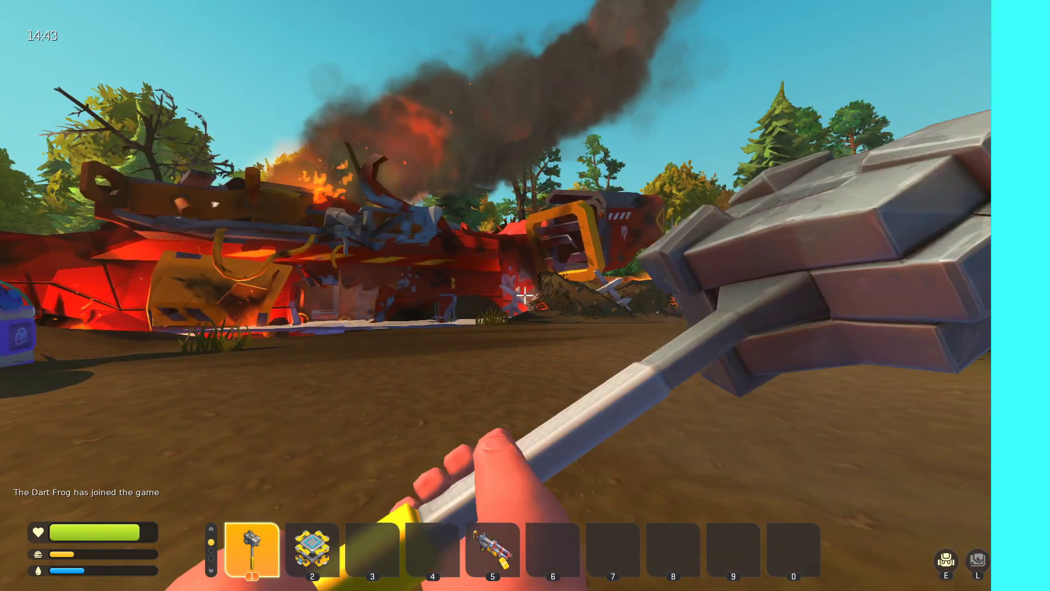
Back in Scrap Mechanic, check the backpack for the creative items by browsing its full item list
{"action": "key", "text": "e"}
{"action": "scroll", "coordinate": [569, 284], "scroll_direction": "down", "scroll_amount": 6}
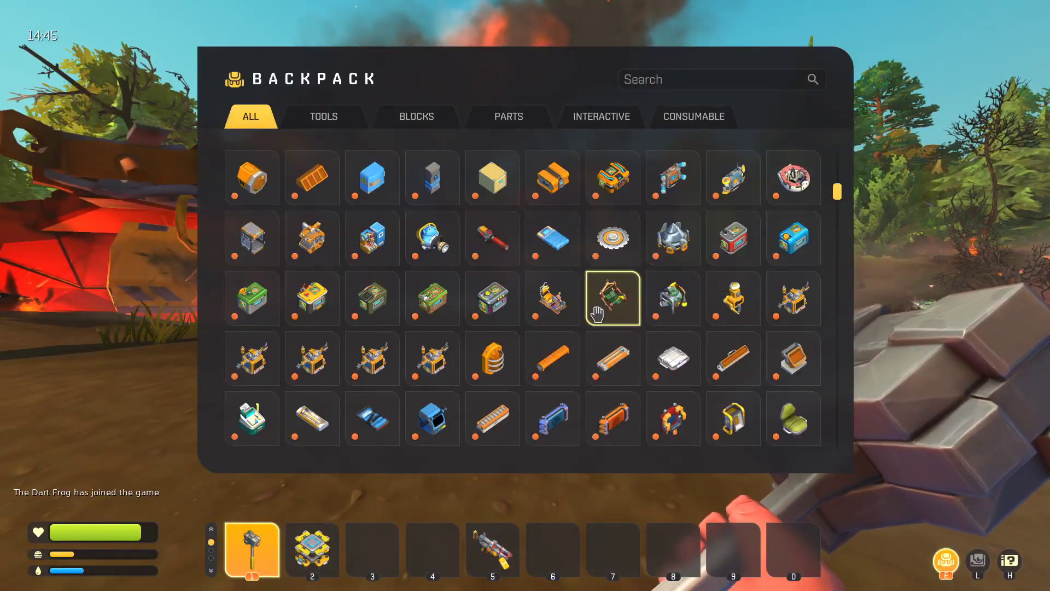
{"action": "scroll", "coordinate": [601, 328], "scroll_direction": "up", "scroll_amount": 4}
{"action": "scroll", "coordinate": [607, 337], "scroll_direction": "up", "scroll_amount": 4}
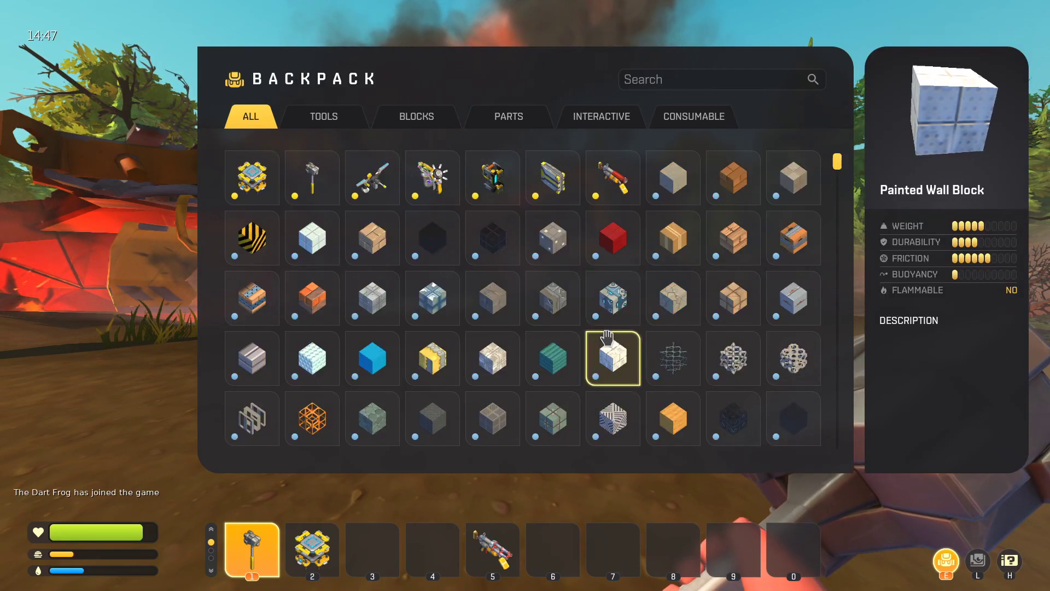
{"action": "key", "text": "e"}
List the available chat commands with /help
{"action": "key", "text": "Return"}
{"action": "type", "text": "/"}
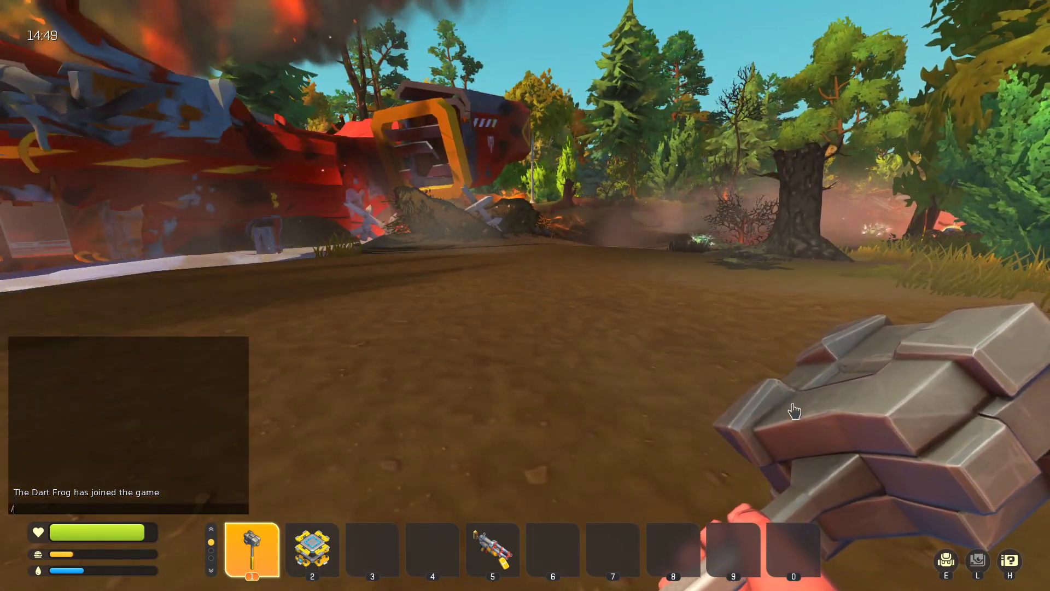
{"action": "type", "text": "help"}
{"action": "key", "text": "Return"}
{"action": "scroll", "coordinate": [525, 296], "scroll_direction": "down", "scroll_amount": 3}
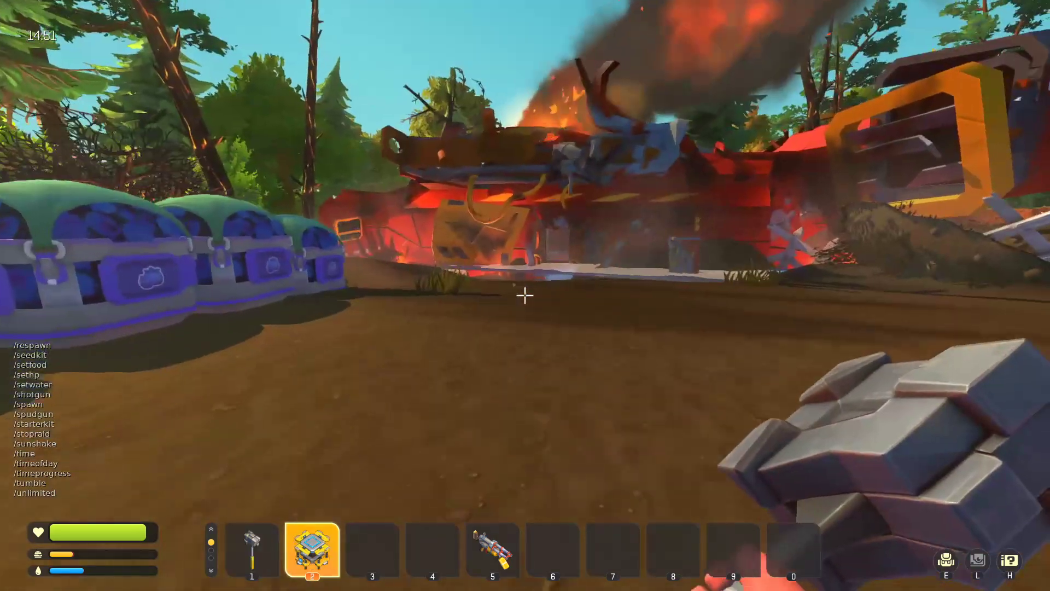
Enter the crashed ship, remove interior parts to collect them, and equip the collected parts in hotbar slots 6 and 8
{"action": "key", "text": "w"}
{"action": "key", "text": "w"}
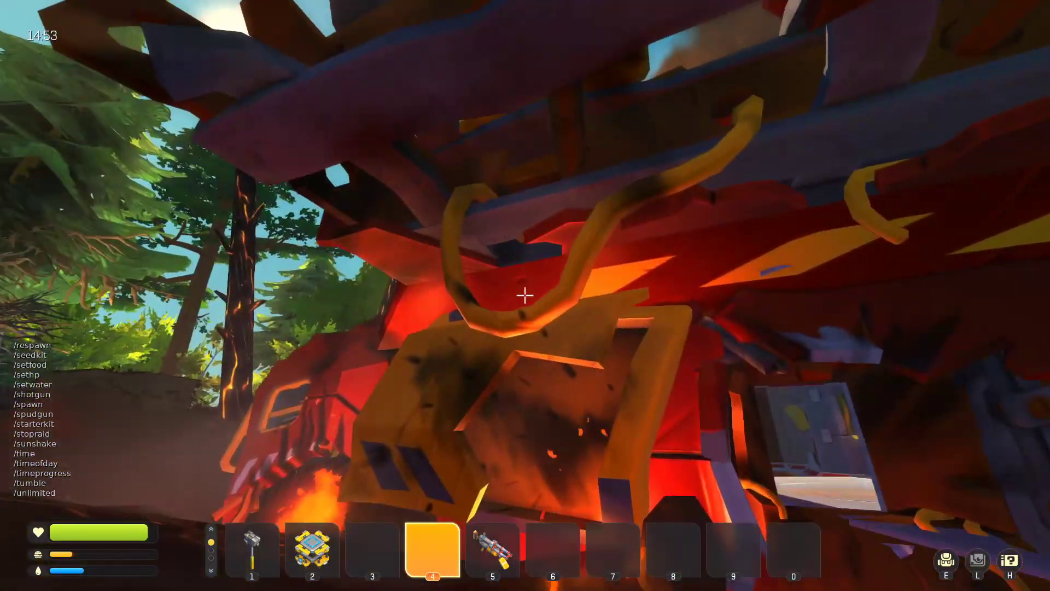
{"action": "key", "text": "space"}
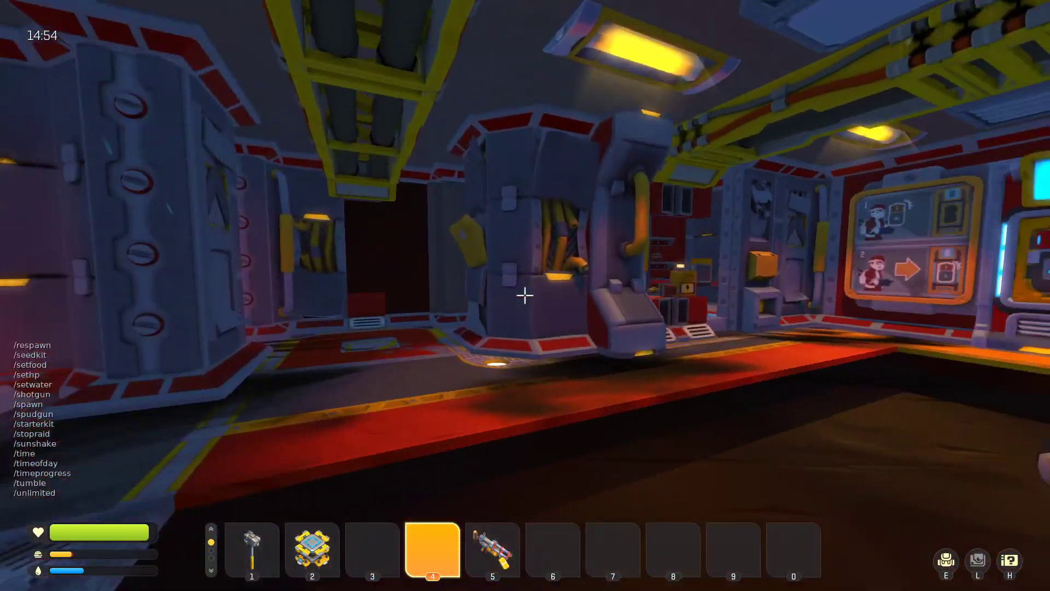
{"action": "key", "text": "w"}
{"action": "right_click", "coordinate": [525, 296]}
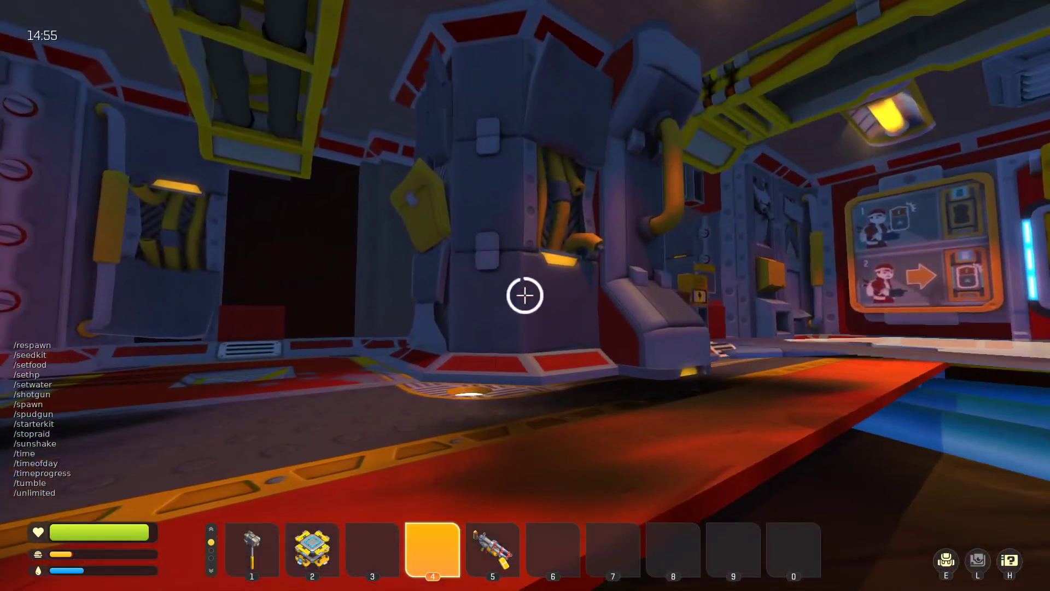
{"action": "right_click", "coordinate": [525, 295]}
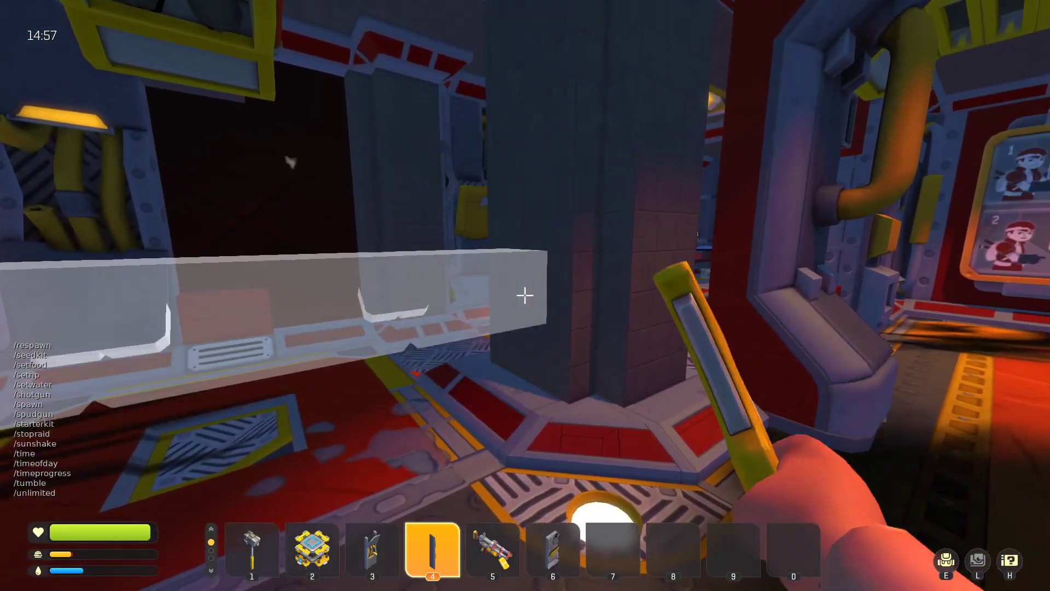
{"action": "key", "text": "6"}
{"action": "key", "text": "a"}
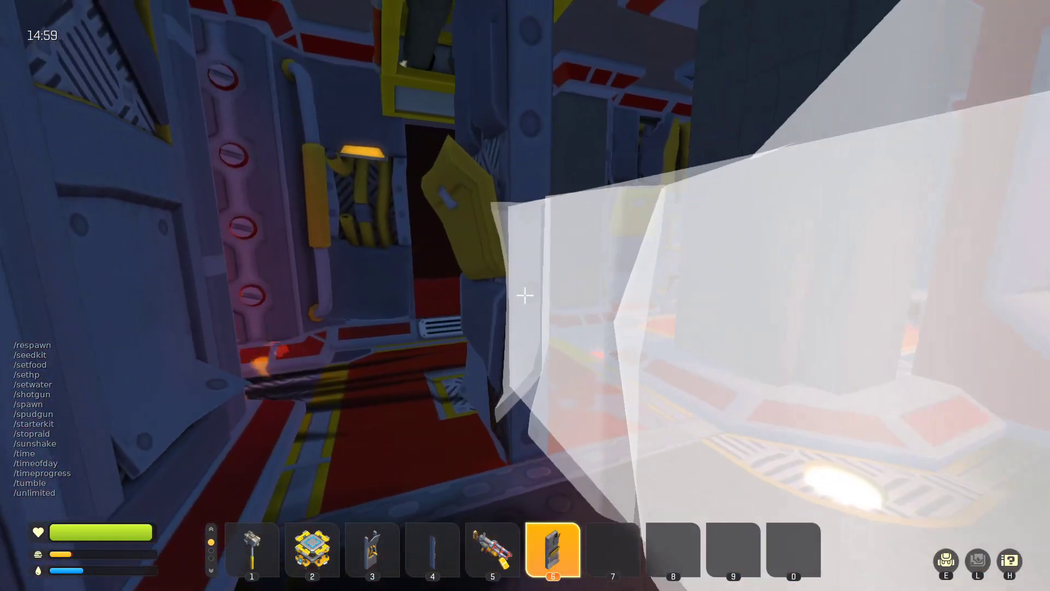
{"action": "key", "text": "8"}
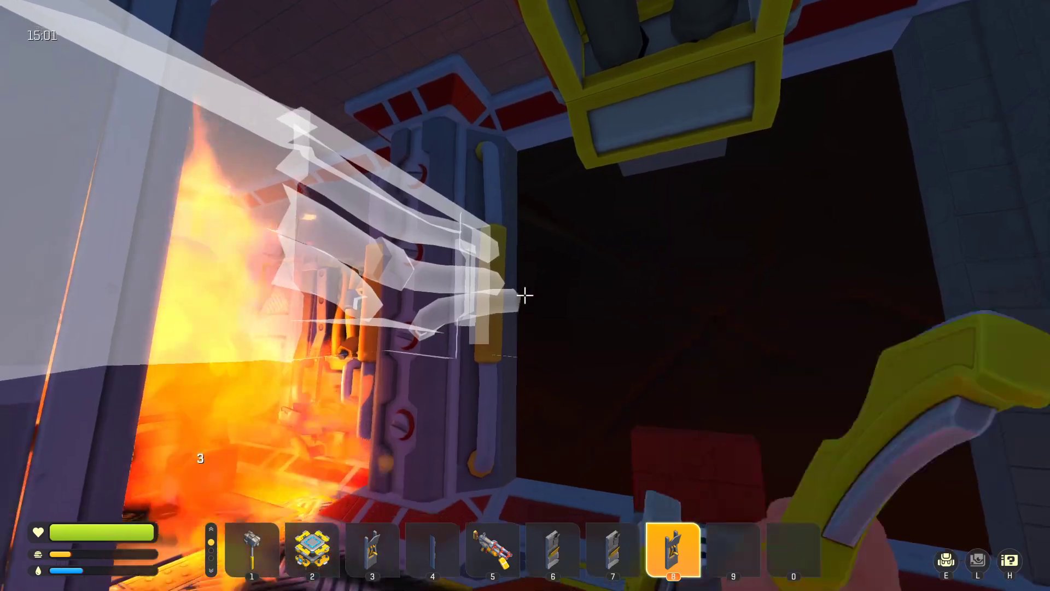
Walk into the fire inside the wreck, back out of it, and run the /god command
{"action": "key", "text": "w"}
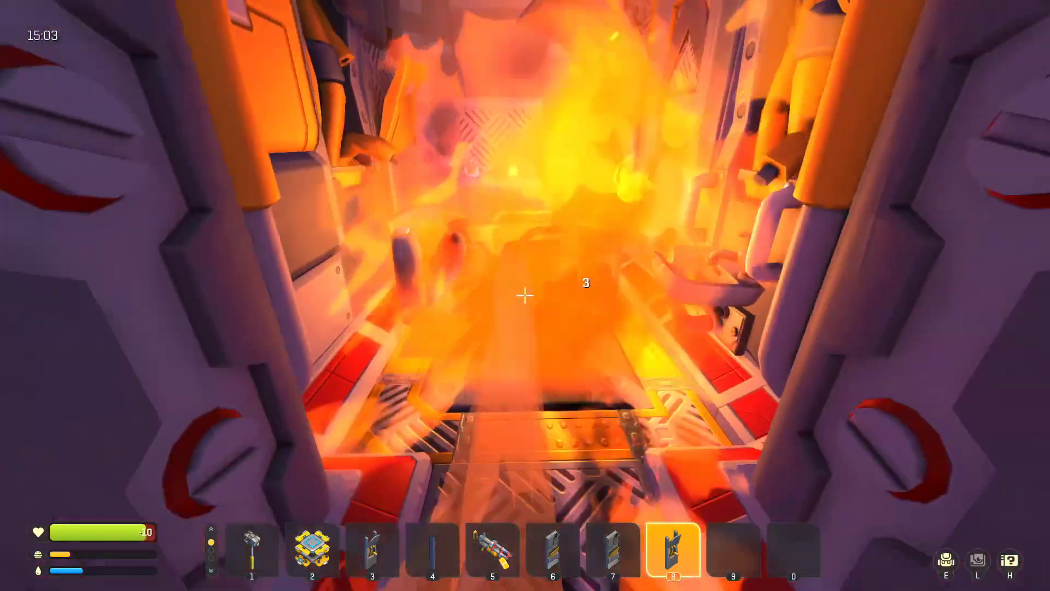
{"action": "key", "text": "s"}
{"action": "key", "text": "Return"}
{"action": "type", "text": "/god"}
{"action": "key", "text": "Return"}
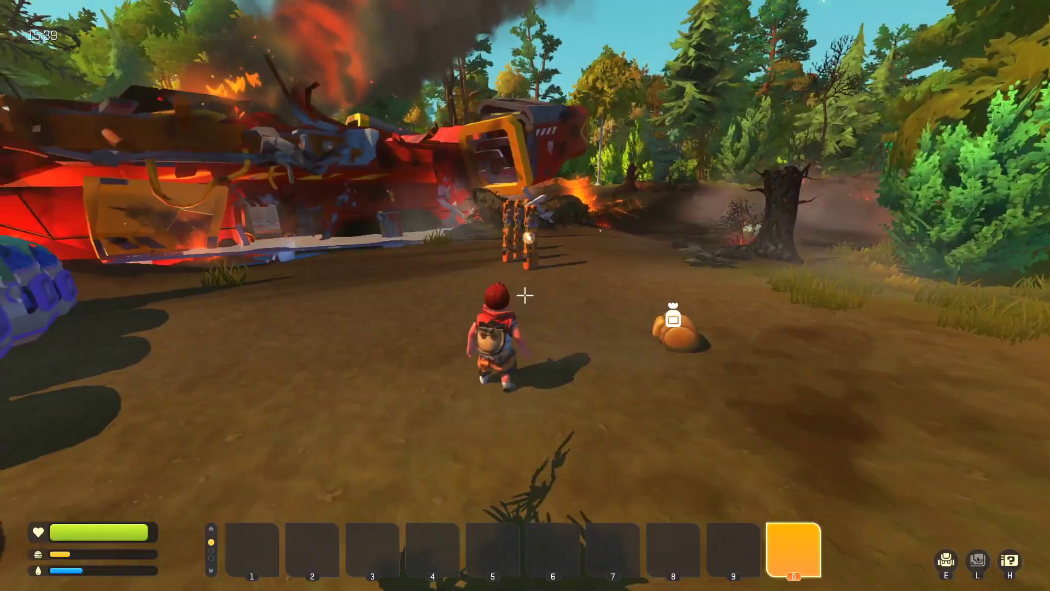
{"action": "key", "text": "s"}
{"action": "key", "text": "a"}
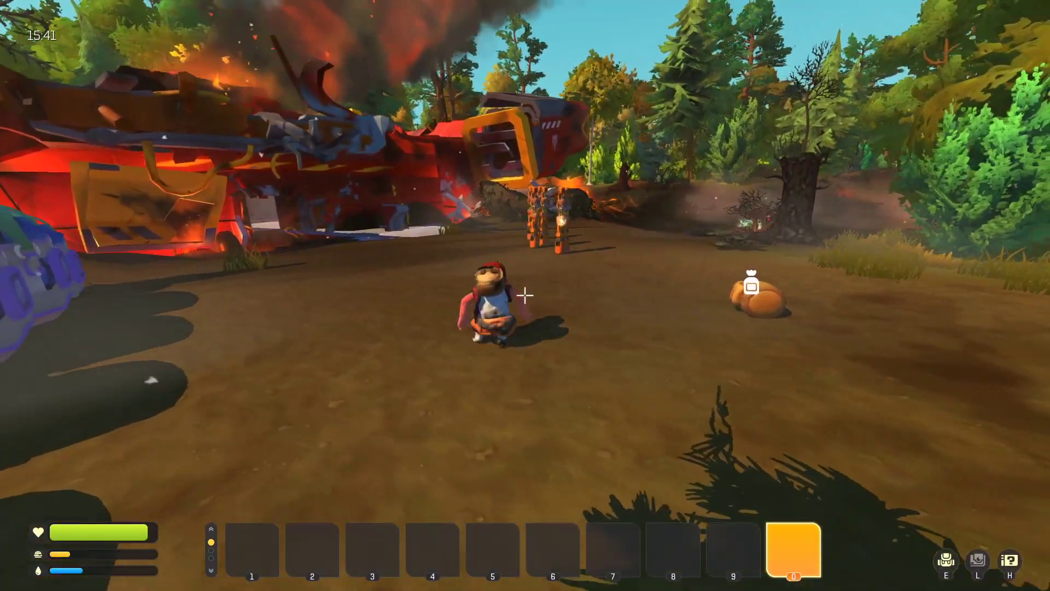
{"action": "key", "text": "w"}
{"action": "key", "text": "d"}
{"action": "key", "text": "s"}
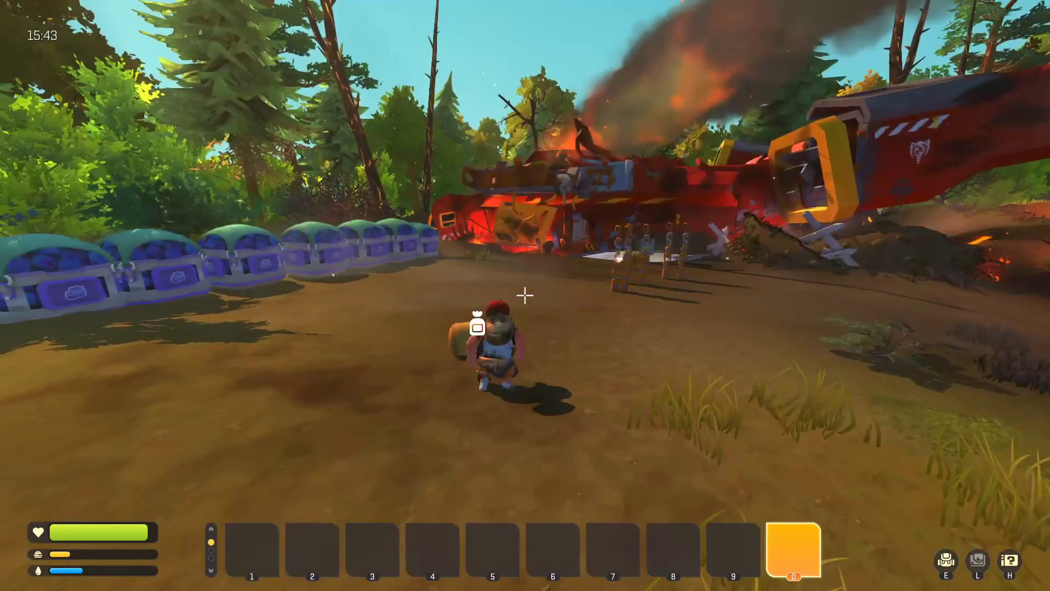
{"action": "key", "text": "w"}
{"action": "key", "text": "space"}
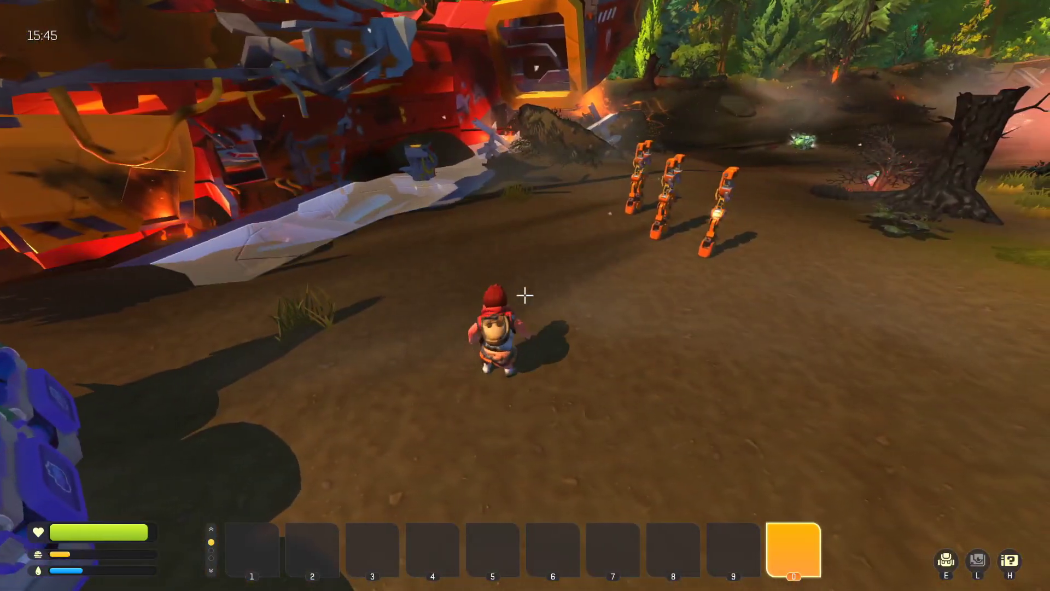
{"action": "key", "text": "s"}
{"action": "key", "text": "w"}
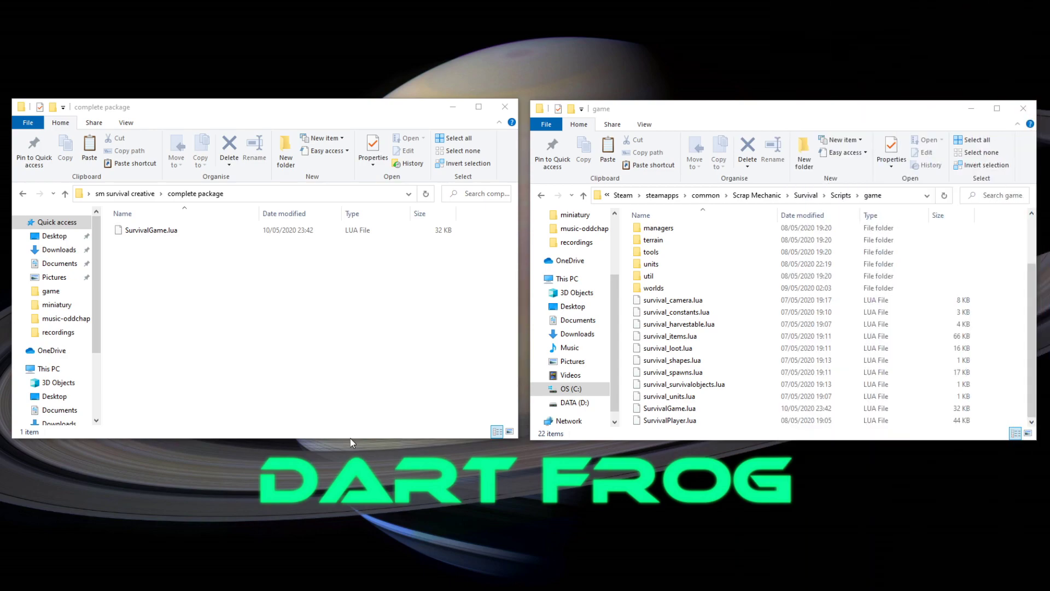
In File Explorer, open the default folder inside sm survival creative and select its SurvivalGame.lua file
{"action": "left_click", "coordinate": [125, 194]}
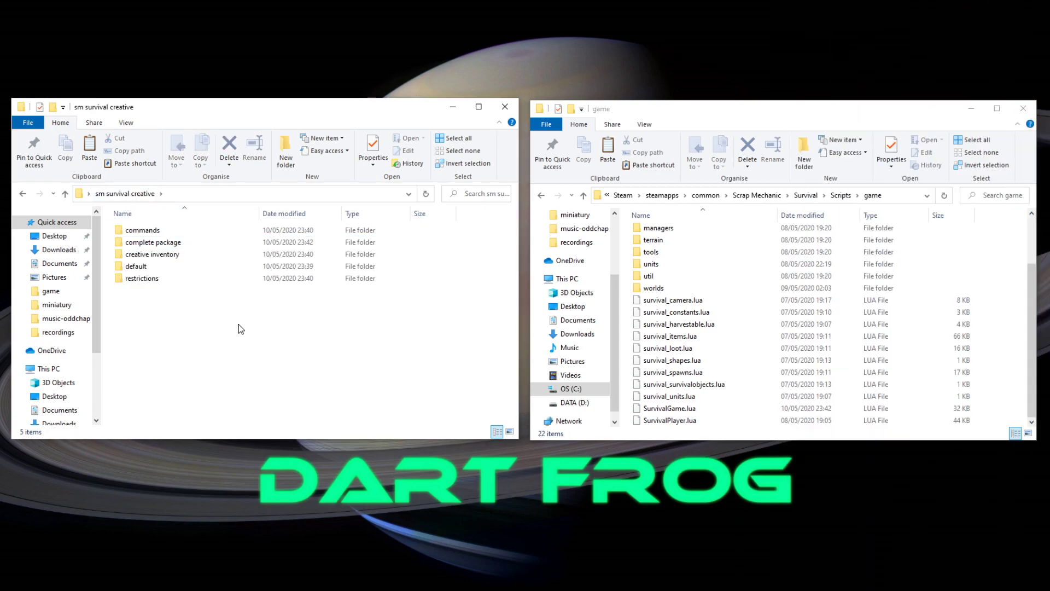
{"action": "double_click", "coordinate": [137, 266]}
{"action": "left_click", "coordinate": [157, 232]}
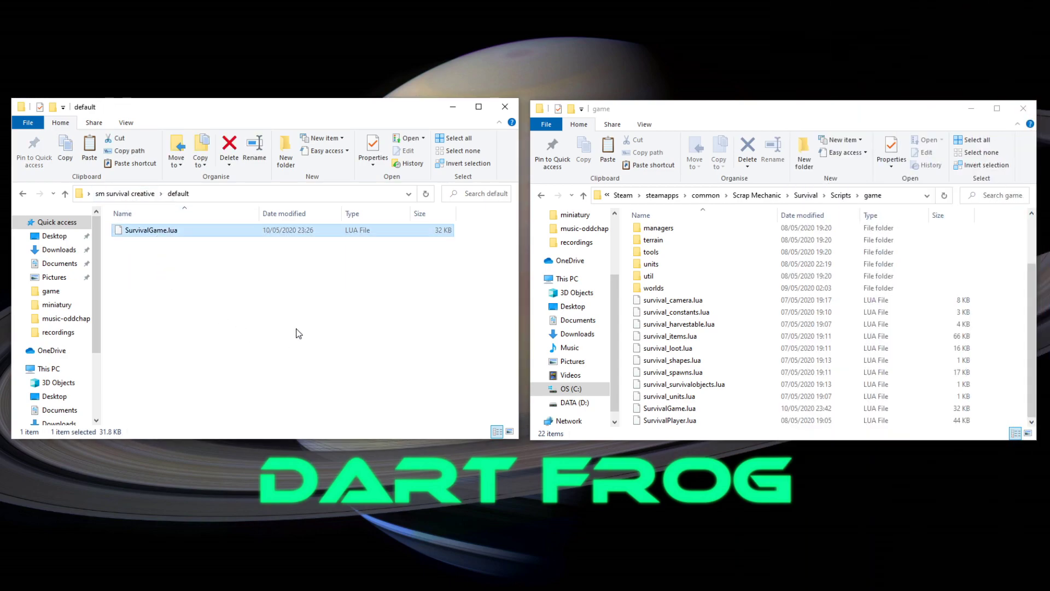
{"action": "left_click", "coordinate": [629, 346]}
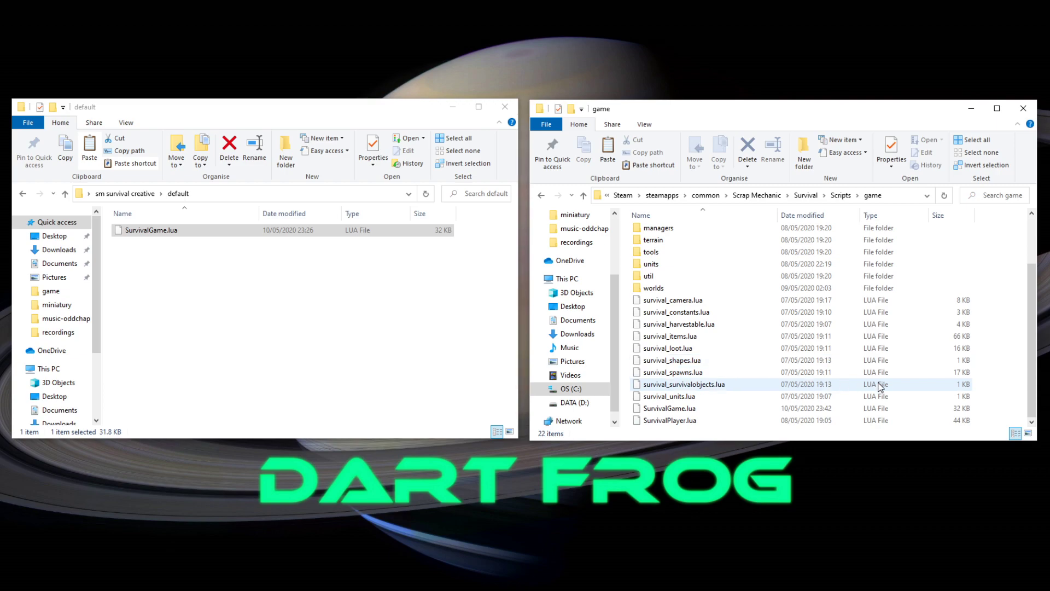
Switch to Steam and verify the integrity of Scrap Mechanic's game files, closing the validation result and the game's properties
{"action": "key", "text": "alt+Tab"}
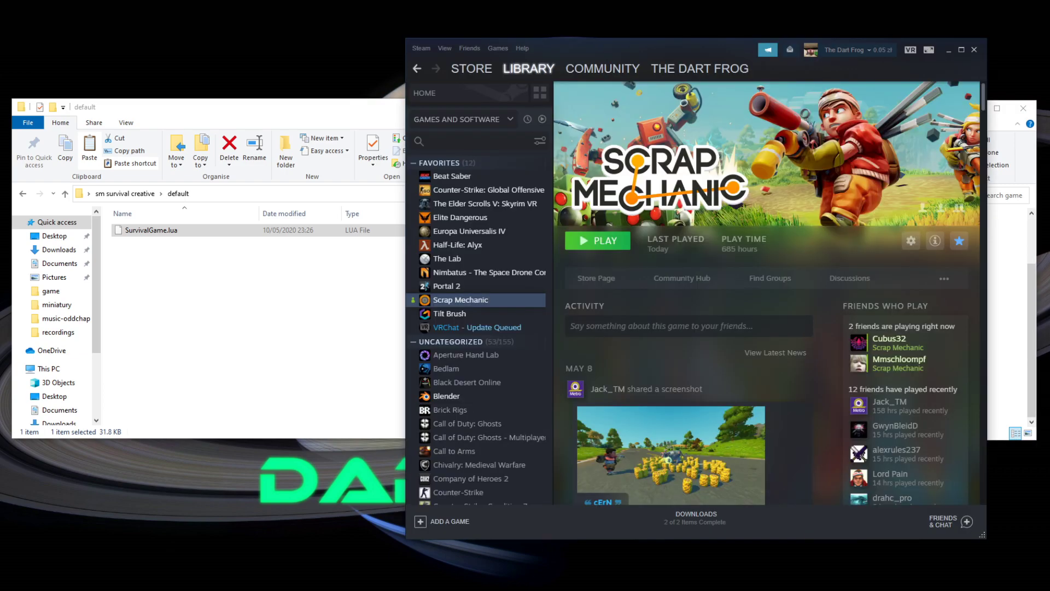
{"action": "right_click", "coordinate": [454, 300]}
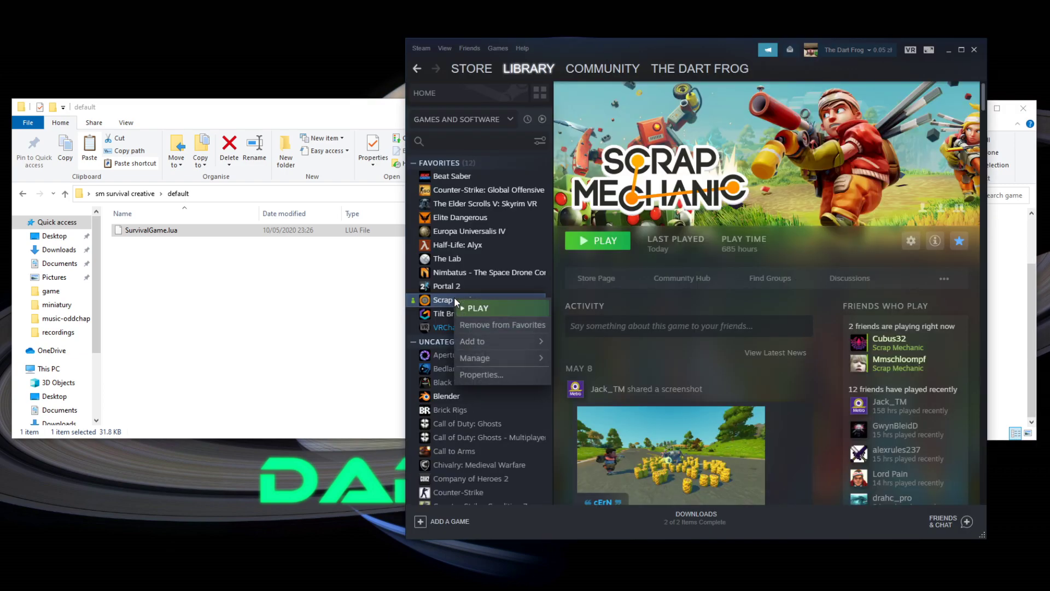
{"action": "left_click", "coordinate": [523, 374]}
{"action": "left_click", "coordinate": [301, 139]}
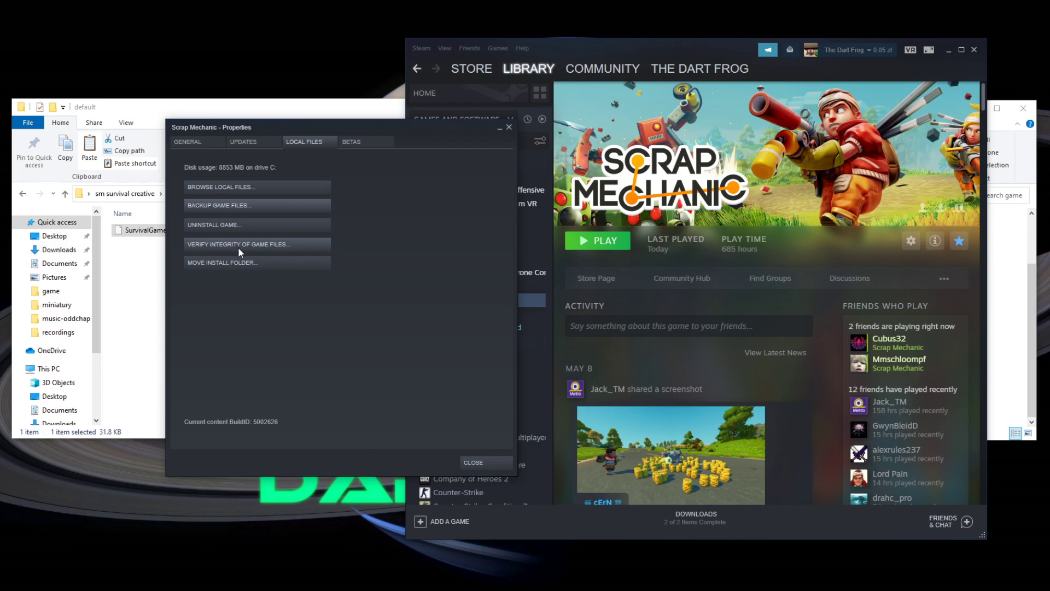
{"action": "left_click", "coordinate": [290, 244]}
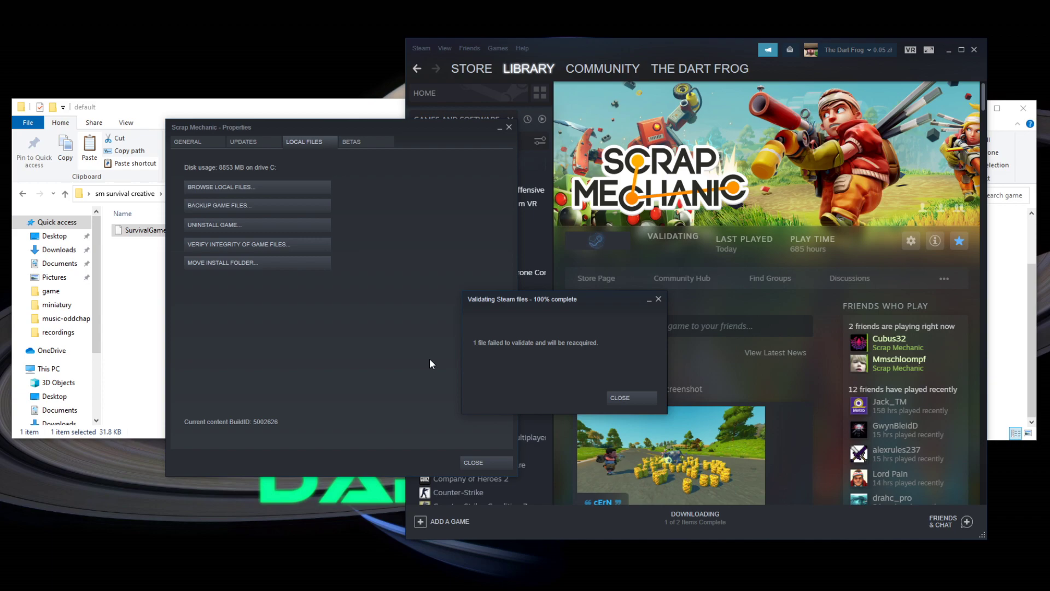
{"action": "left_click", "coordinate": [621, 394]}
{"action": "left_click", "coordinate": [509, 128]}
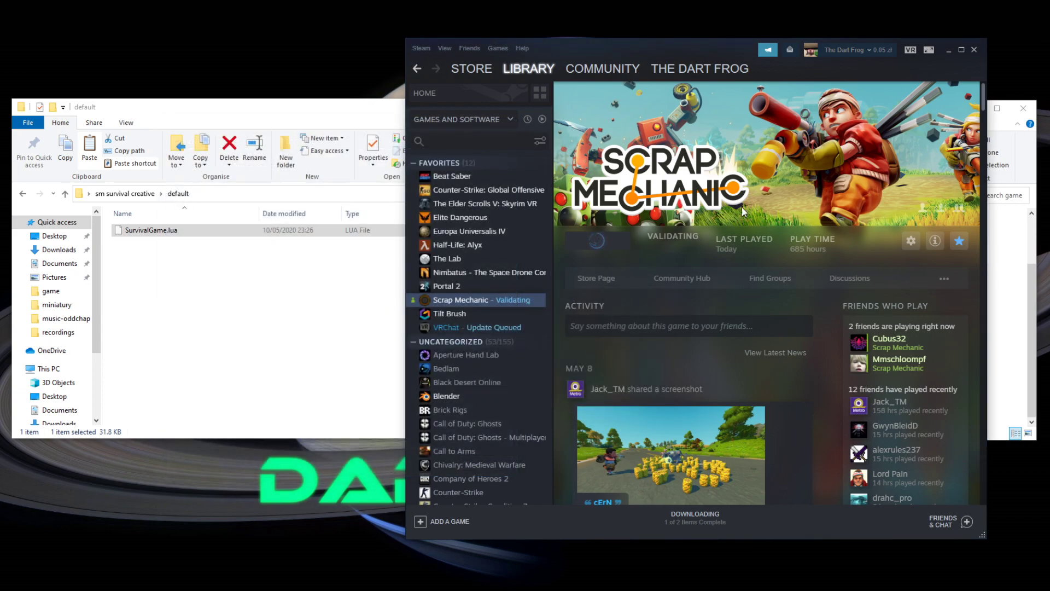
Place the Steam and game folder windows next to each other, check the download queue, and return to Scrap Mechanic in the library
{"action": "left_click_drag", "start_coordinate": [689, 48], "coordinate": [353, 51]}
{"action": "left_click_drag", "start_coordinate": [736, 110], "coordinate": [818, 107]}
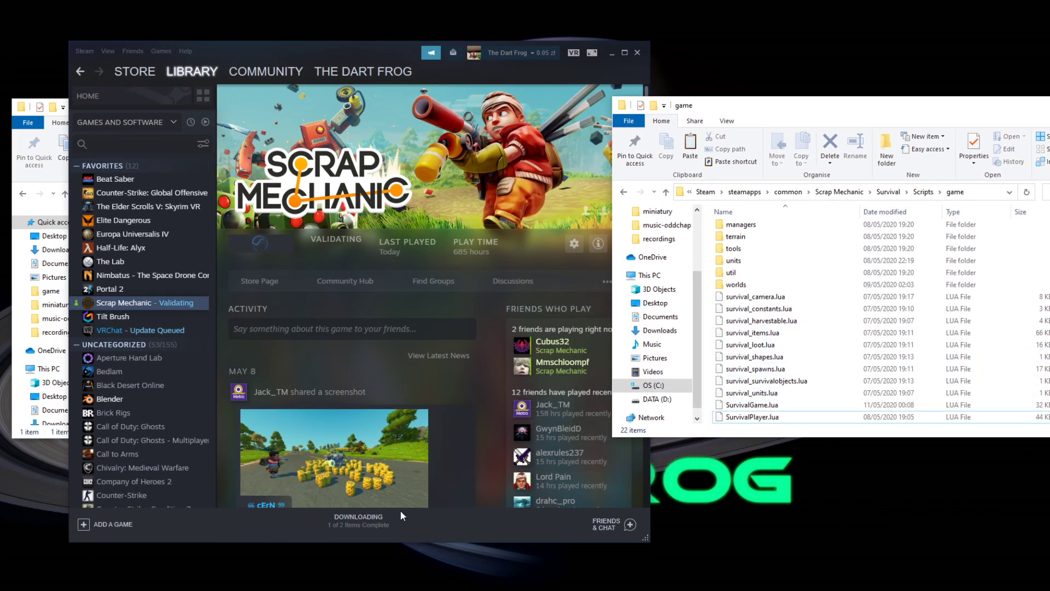
{"action": "left_click", "coordinate": [370, 520]}
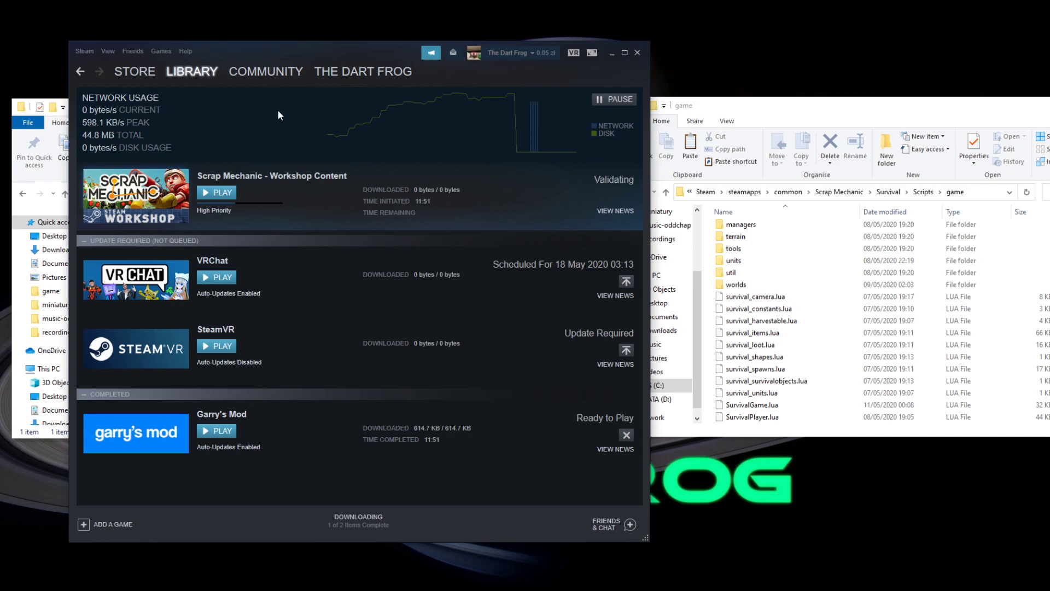
{"action": "left_click", "coordinate": [191, 71]}
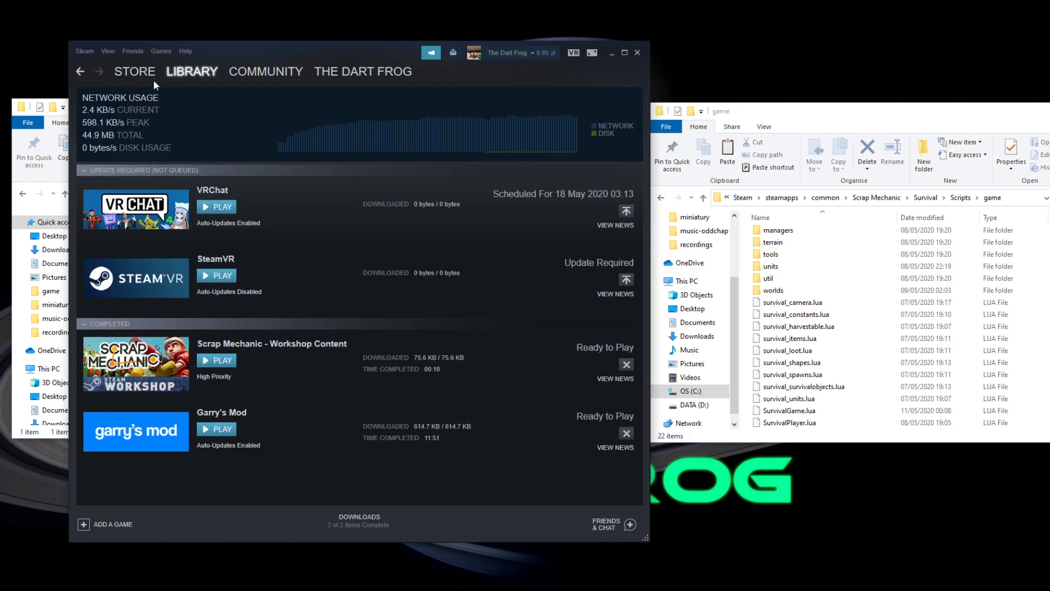
{"action": "left_click", "coordinate": [176, 75]}
{"action": "left_click", "coordinate": [176, 74]}
{"action": "left_click", "coordinate": [143, 303]}
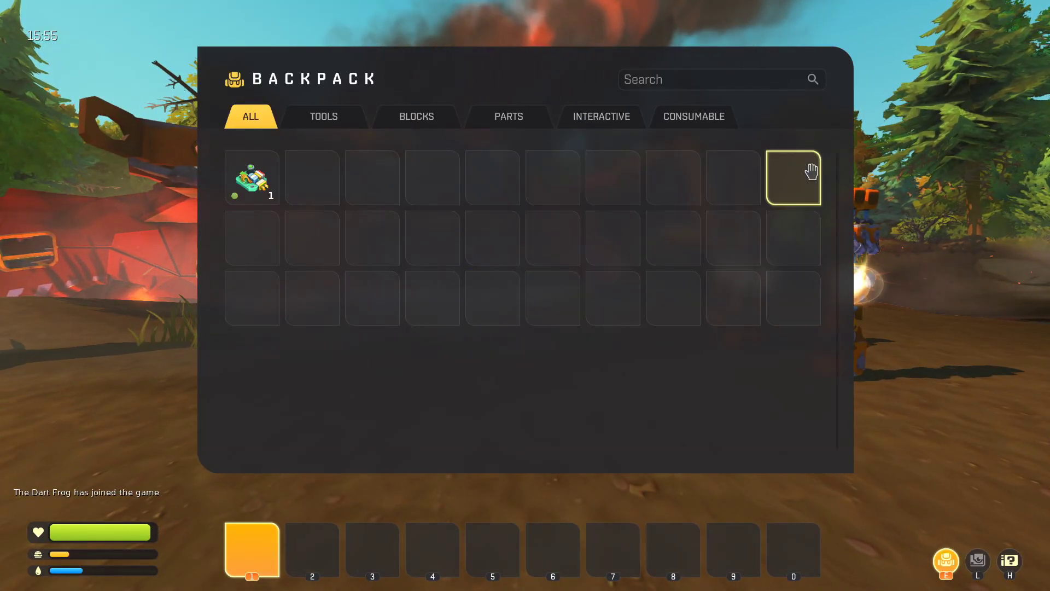
Back in Scrap Mechanic, check the backpack's contents, including the Tools category, and close it
{"action": "key", "text": "e"}
{"action": "scroll", "coordinate": [525, 296], "scroll_direction": "down", "scroll_amount": 3}
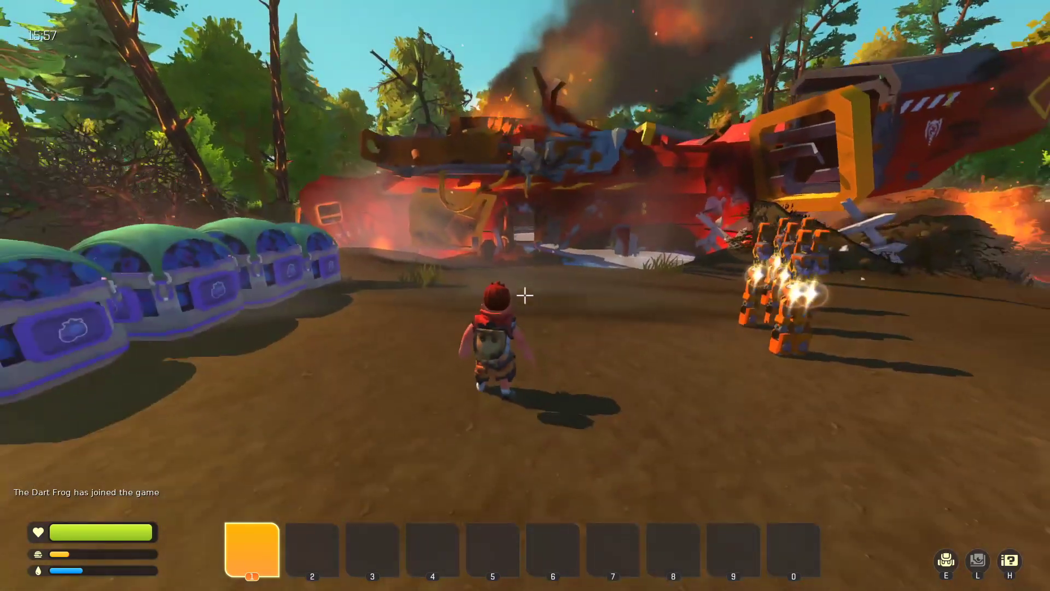
{"action": "key", "text": "e"}
{"action": "left_click", "coordinate": [328, 113]}
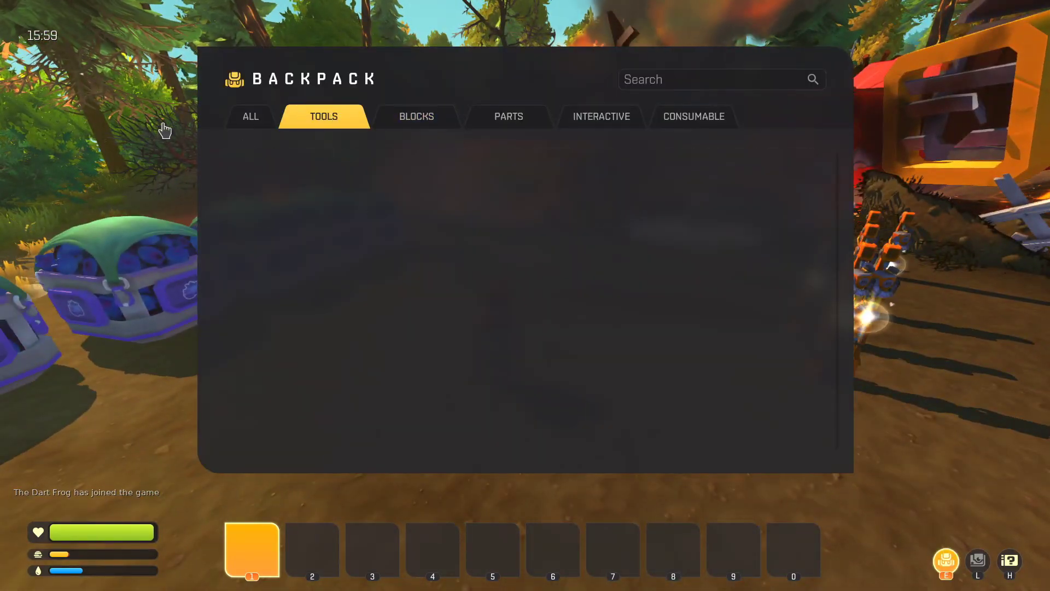
{"action": "key", "text": "e"}
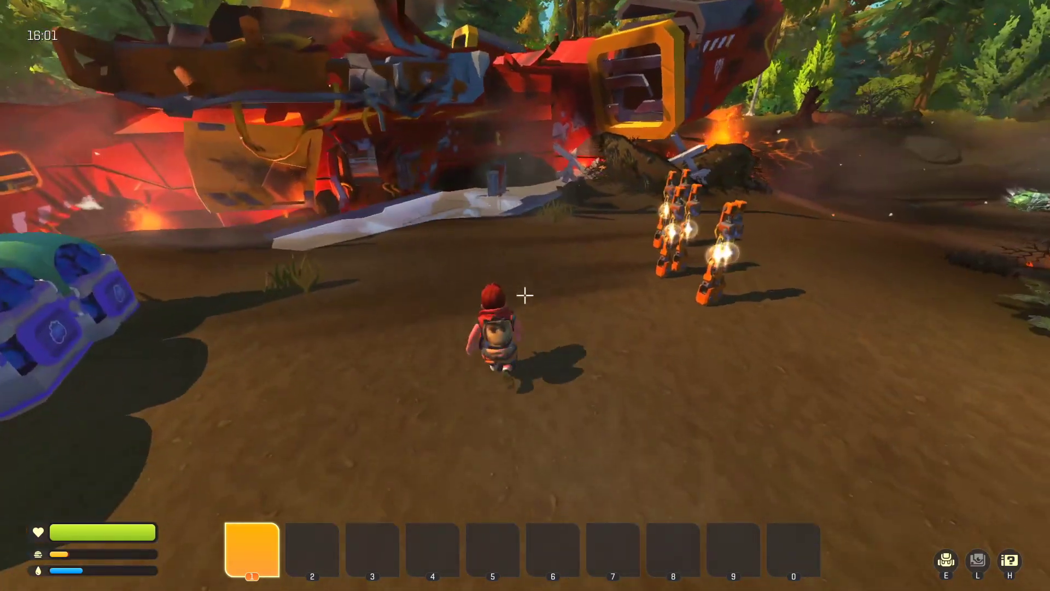
{"action": "key", "text": "w"}
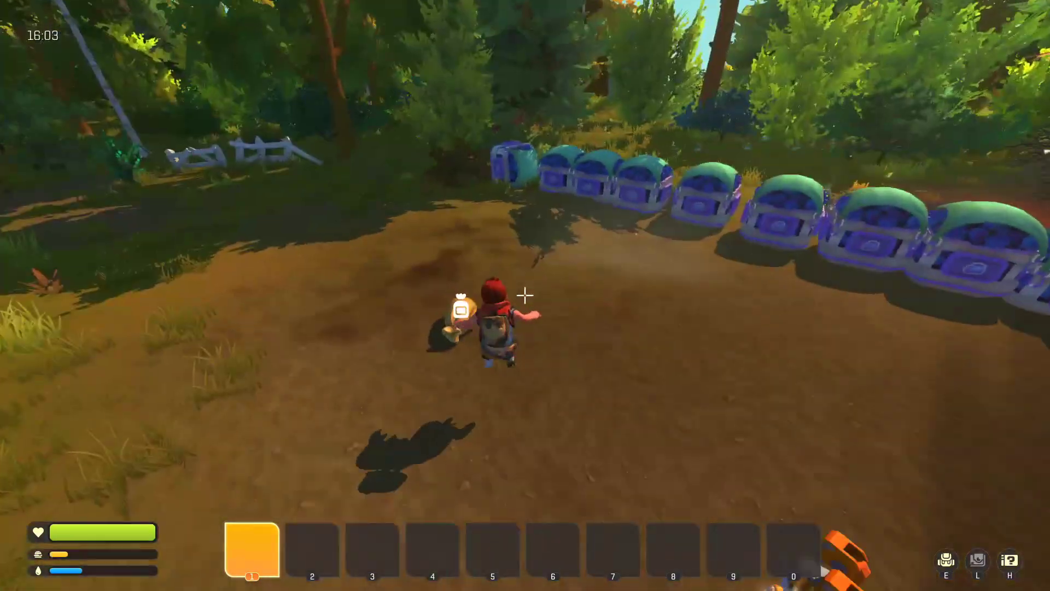
{"action": "key", "text": "f"}
{"action": "key", "text": "Escape"}
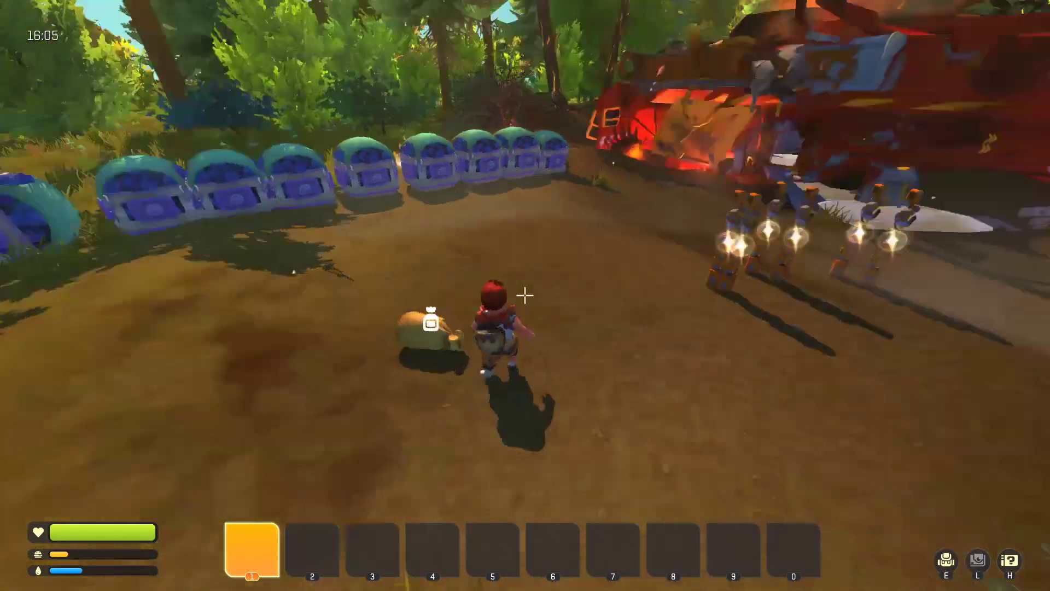
{"action": "key", "text": "w"}
{"action": "key", "text": "w"}
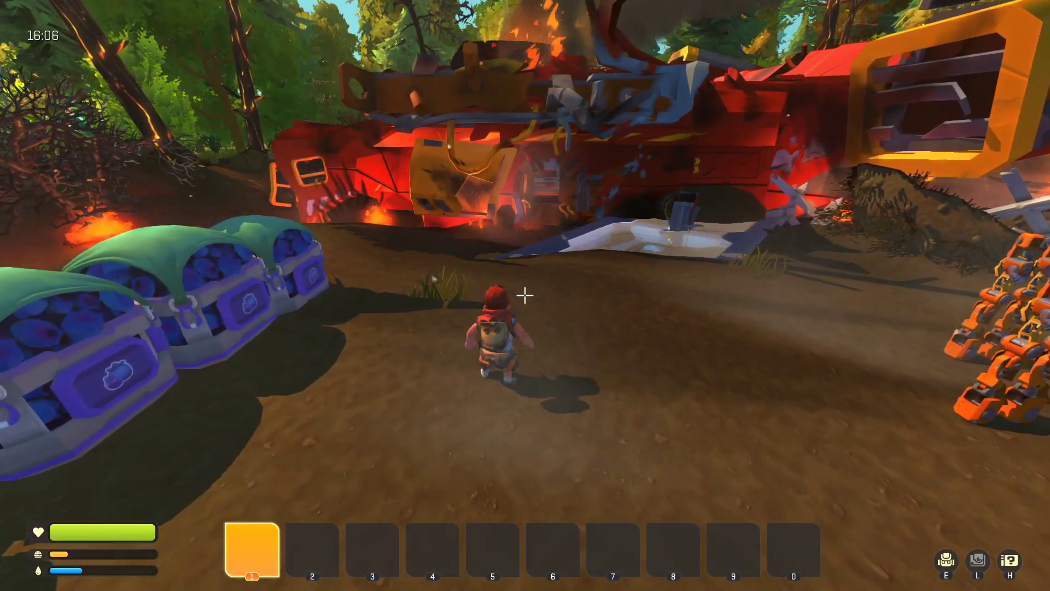
{"action": "key", "text": "w"}
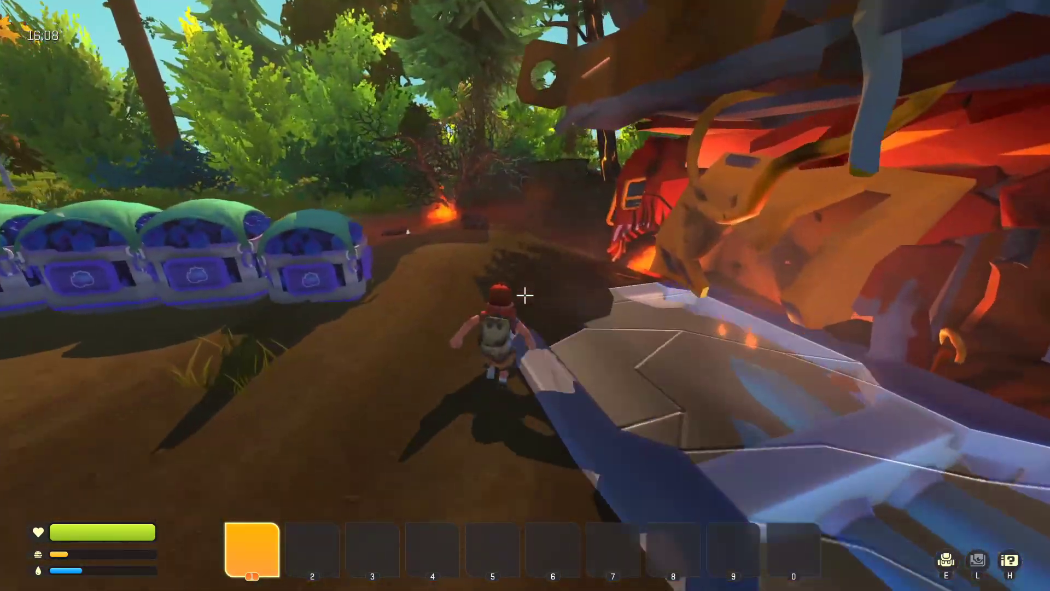
{"action": "key", "text": "w"}
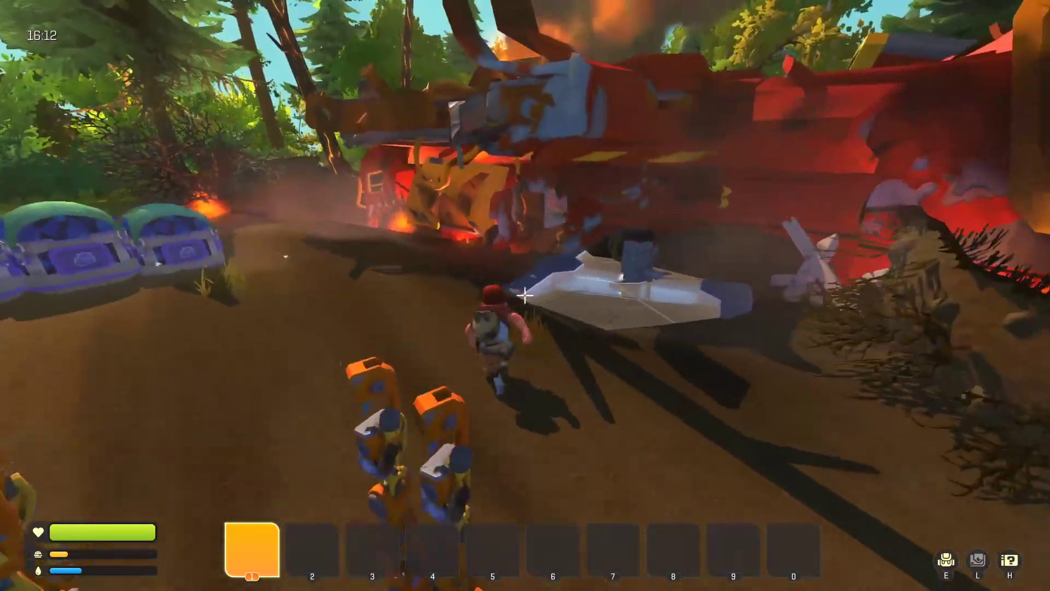
Run the /help command to list the chat commands available with the restored game file
{"action": "type", "text": "/"}
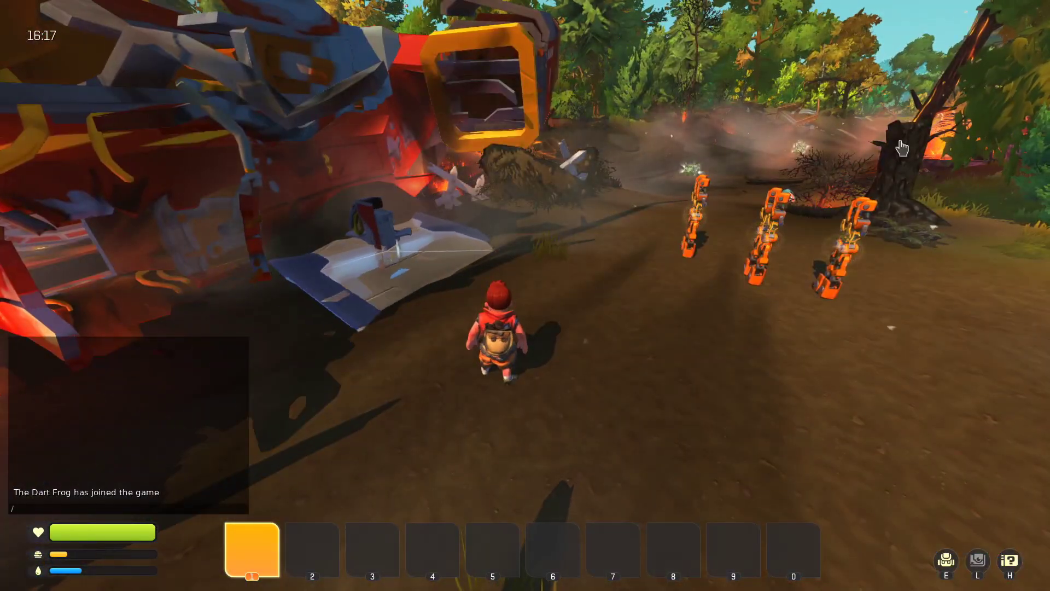
{"action": "type", "text": "help"}
{"action": "key", "text": "Return"}
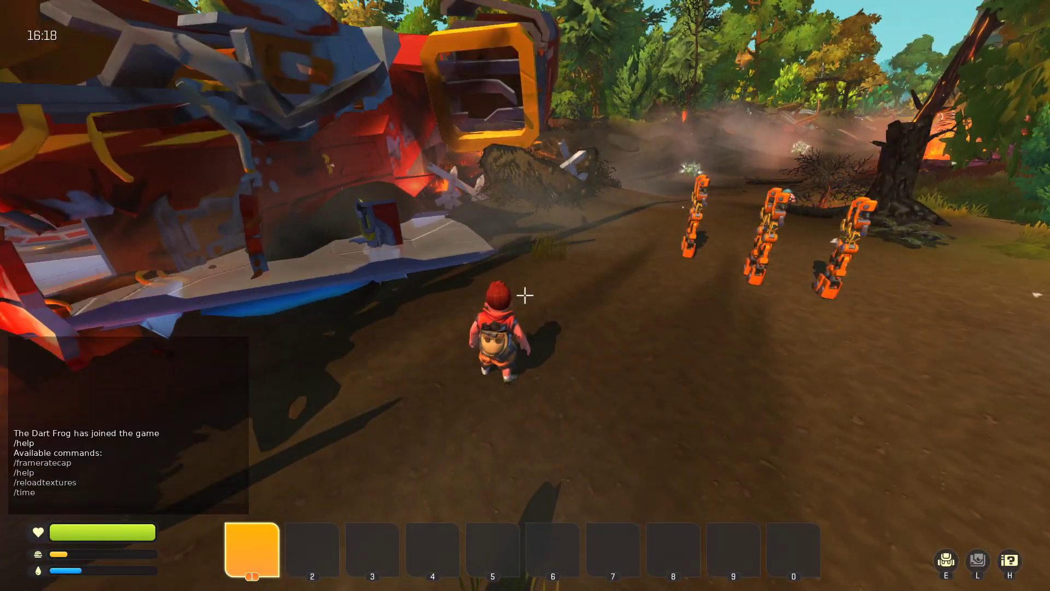
Walk into the crashed ship and look around its interior
{"action": "key", "text": "w"}
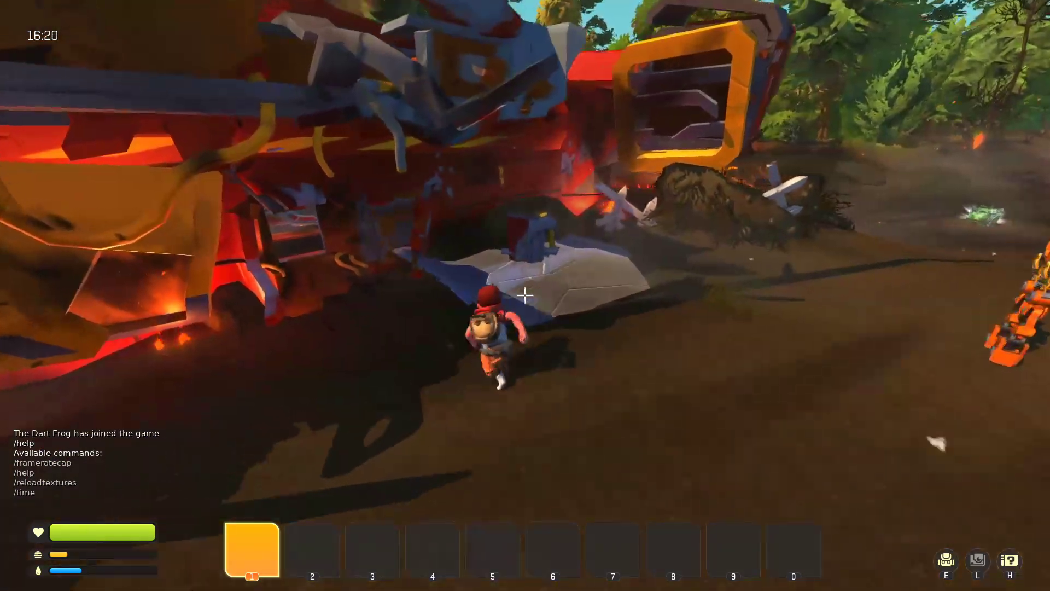
{"action": "key", "text": "w"}
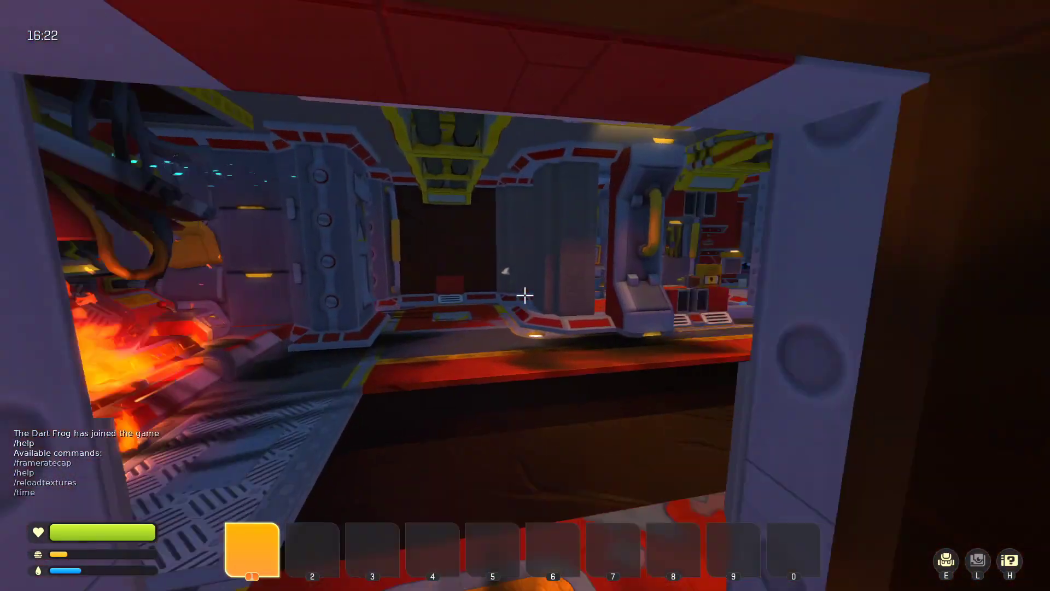
{"action": "key", "text": "w"}
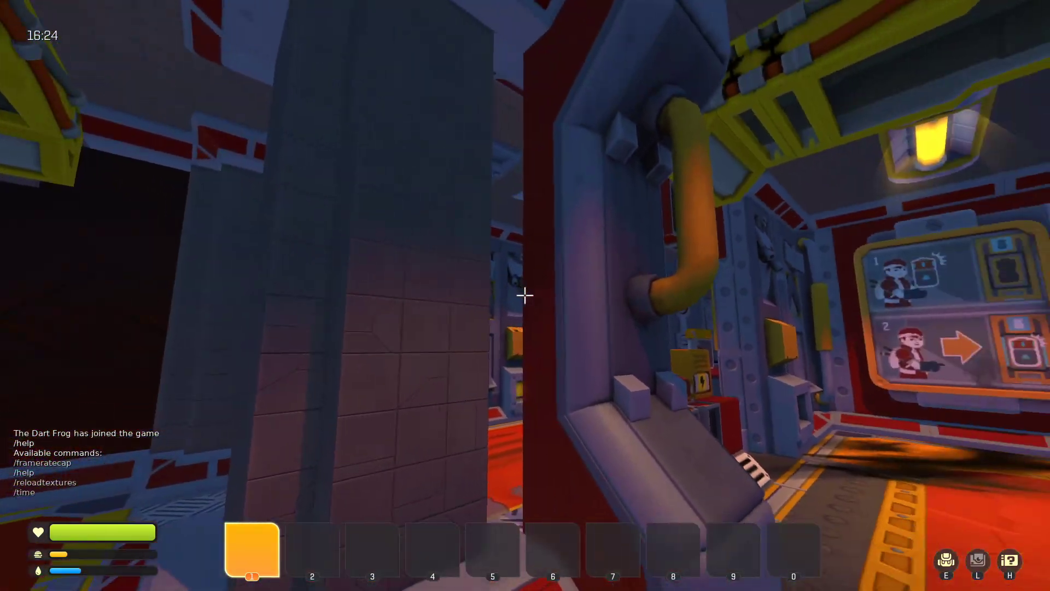
{"action": "key", "text": "w"}
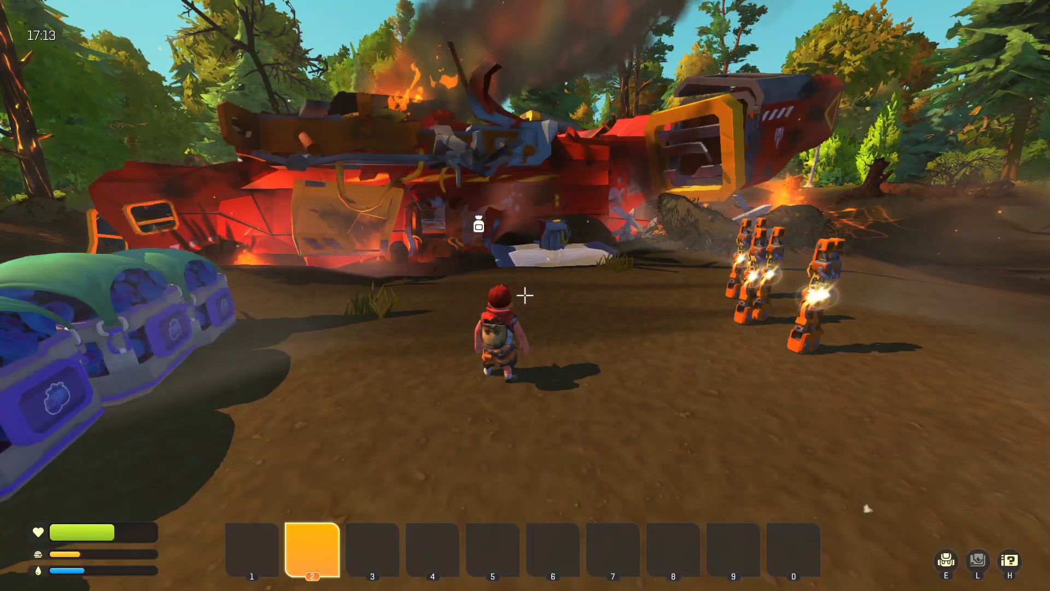
{"action": "key", "text": "w"}
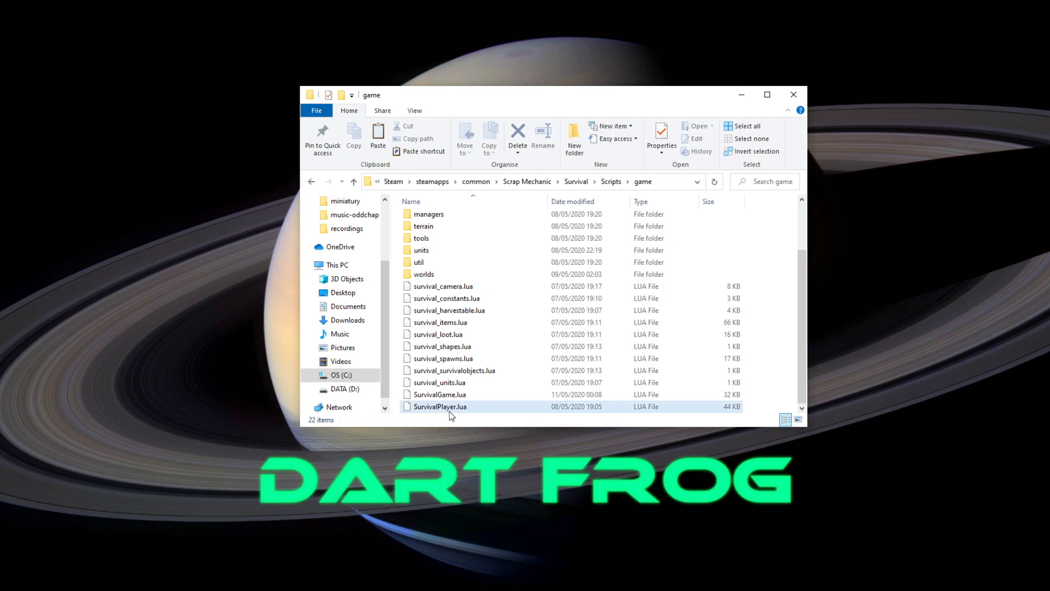
Open SurvivalGame.lua from the game folder in Notepad++ and select the enableLimitedInventory and enableRestrictions lines
{"action": "left_click", "coordinate": [449, 396]}
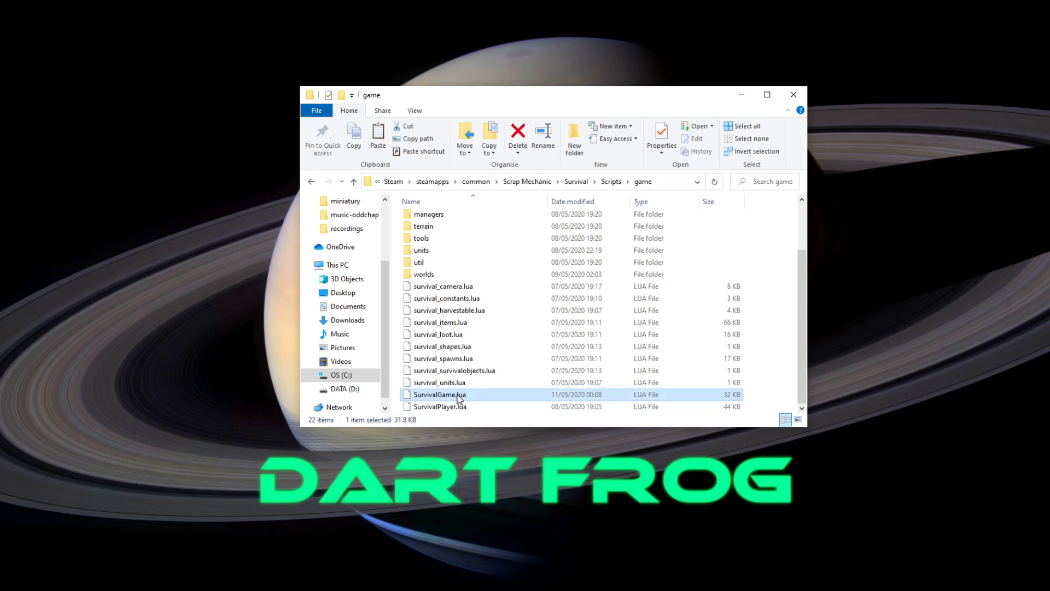
{"action": "right_click", "coordinate": [458, 398]}
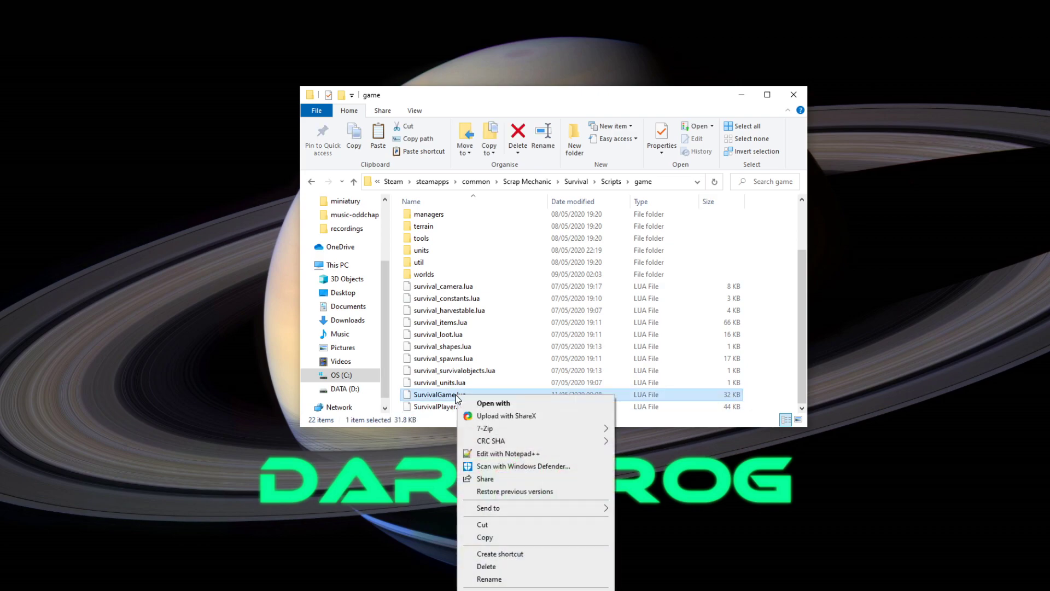
{"action": "left_click", "coordinate": [557, 454]}
{"action": "left_click_drag", "start_coordinate": [910, 109], "coordinate": [573, 107]}
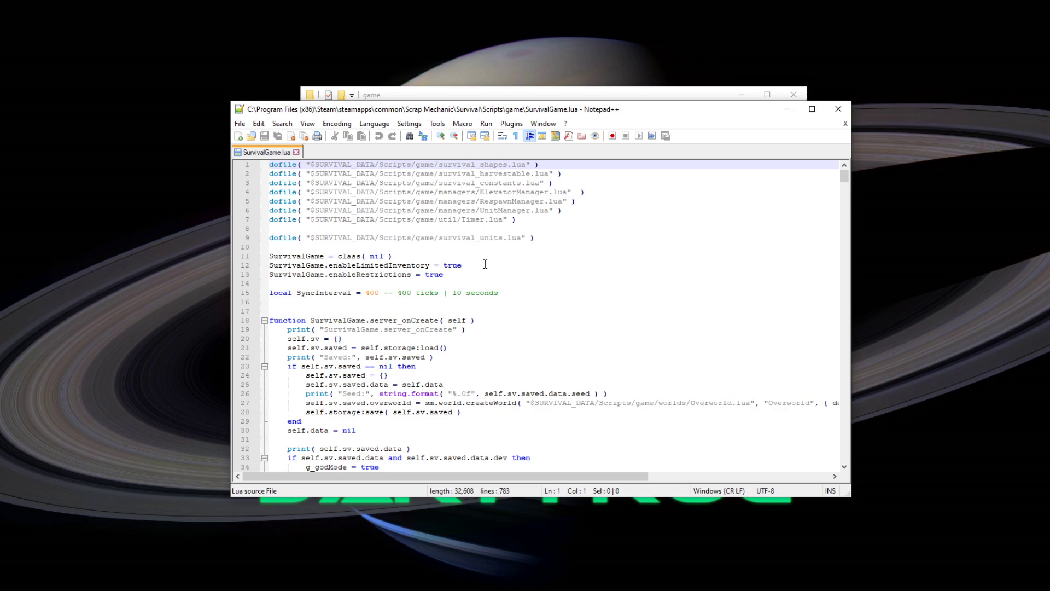
{"action": "left_click", "coordinate": [283, 273]}
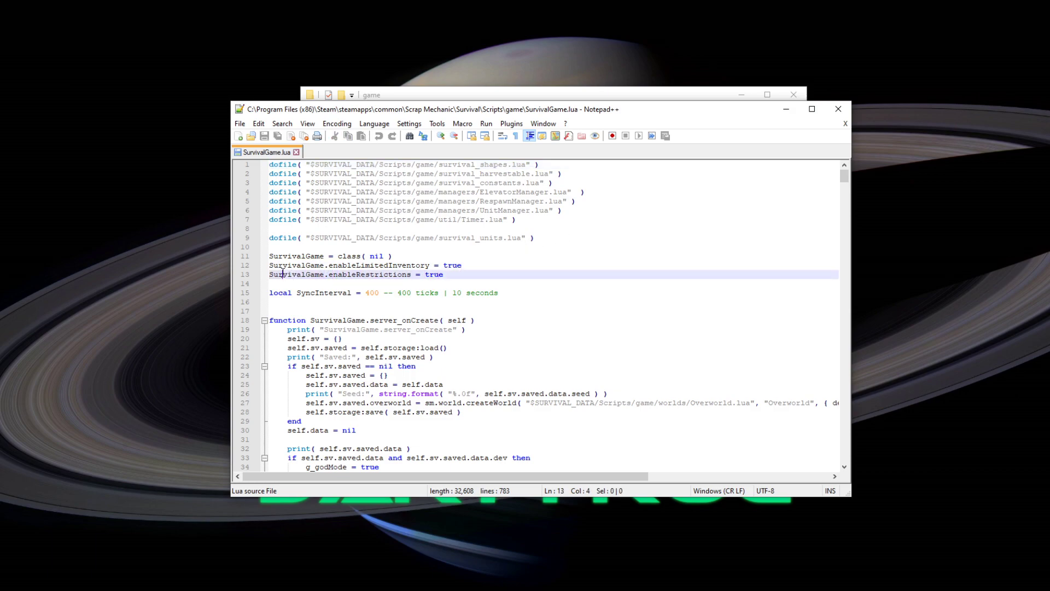
{"action": "left_click_drag", "start_coordinate": [270, 262], "coordinate": [480, 274]}
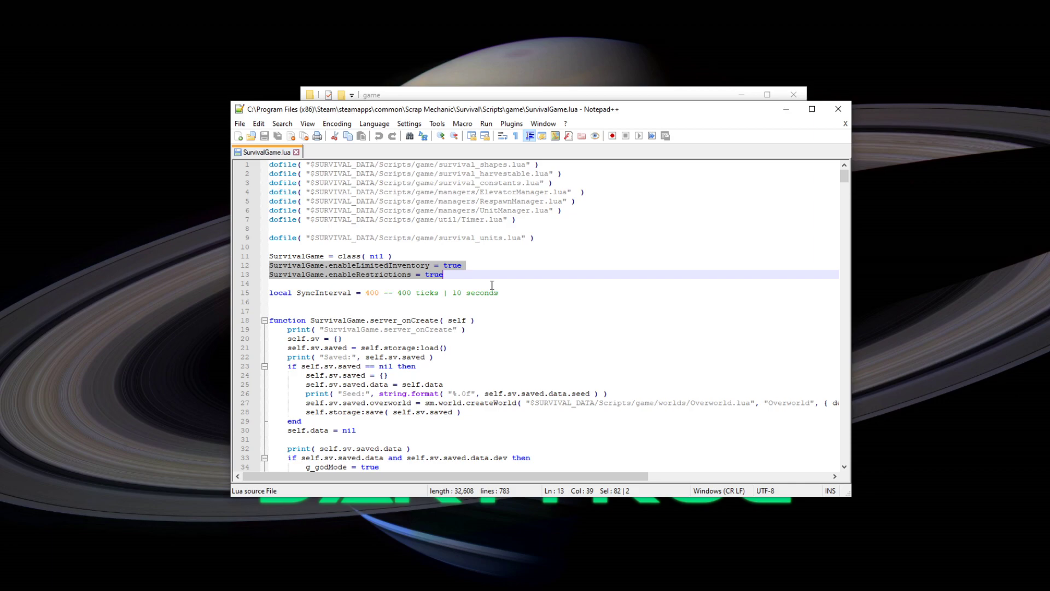
Set SurvivalGame.enableRestrictions to false on line 13 of SurvivalGame.lua
{"action": "left_click", "coordinate": [473, 275]}
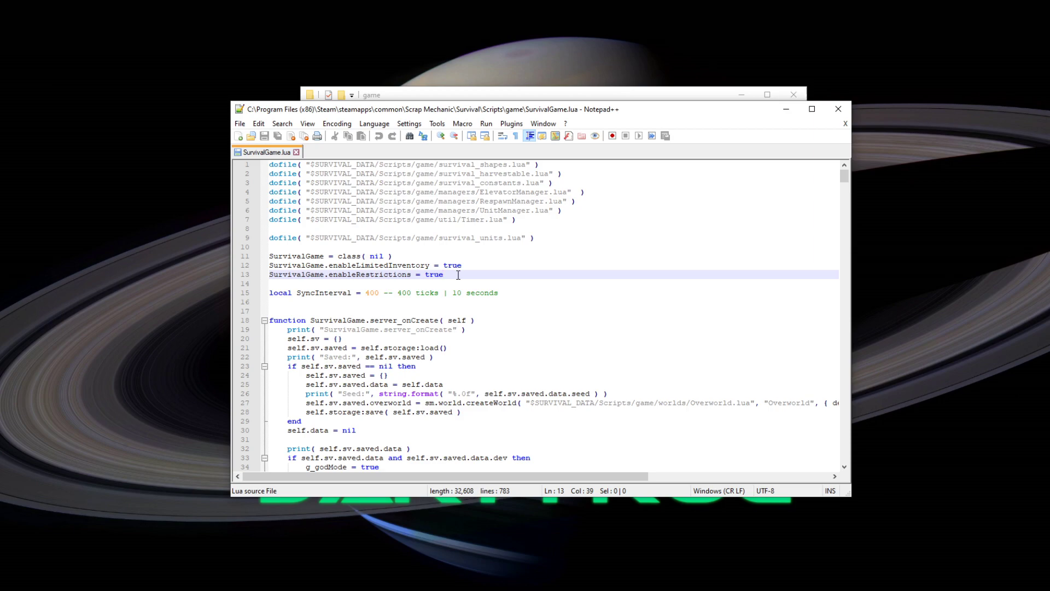
{"action": "key", "text": "BackSpace"}
{"action": "key", "text": "BackSpace"}
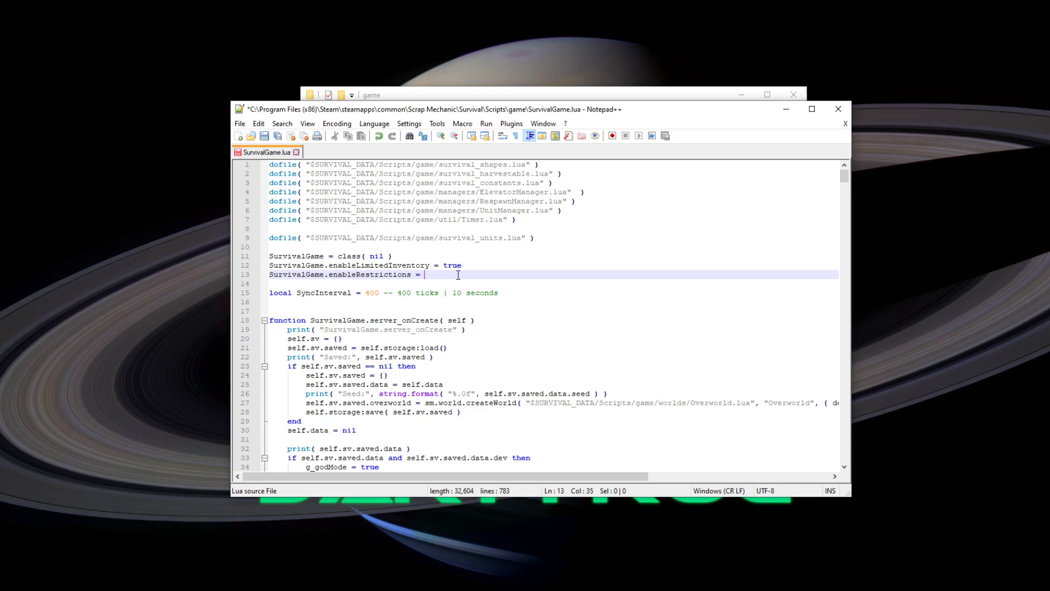
{"action": "type", "text": "false"}
{"action": "key", "text": "Escape"}
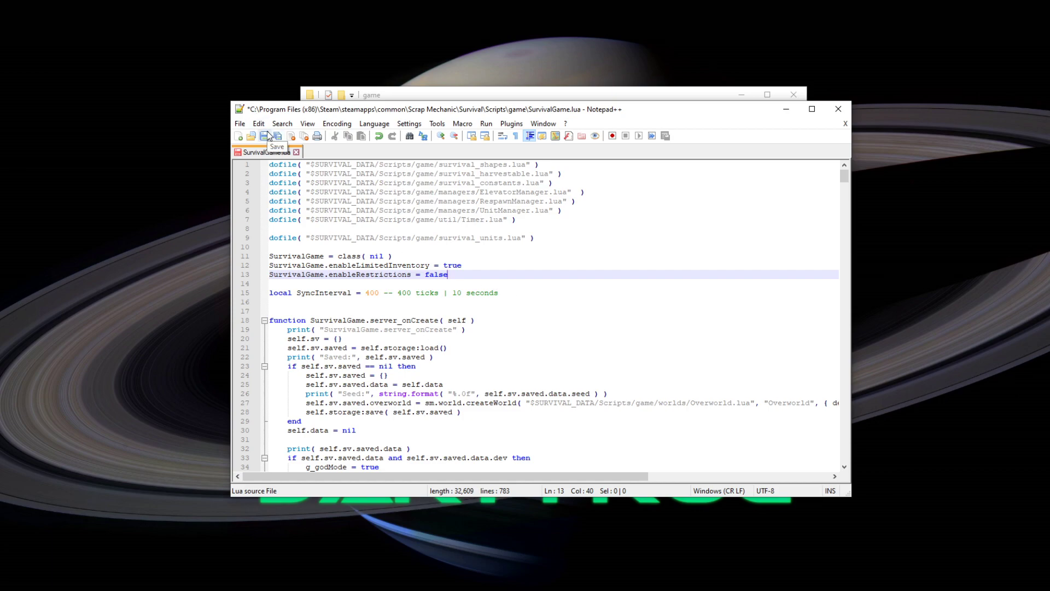
Set SurvivalGame.enableLimitedInventory to false on line 12
{"action": "left_click_drag", "start_coordinate": [461, 265], "coordinate": [444, 265]}
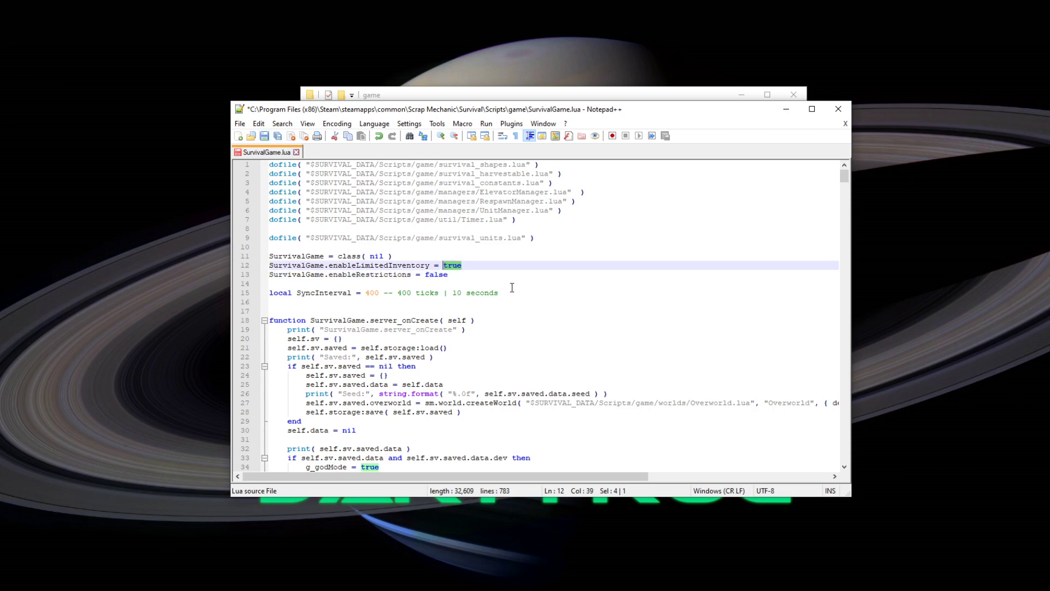
{"action": "type", "text": "false"}
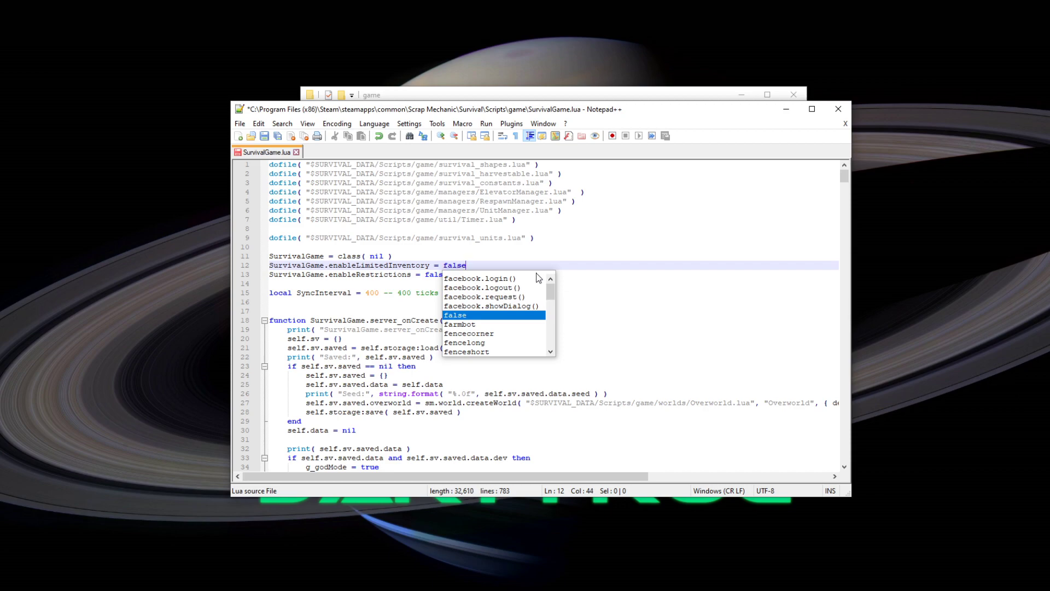
{"action": "left_click", "coordinate": [554, 257]}
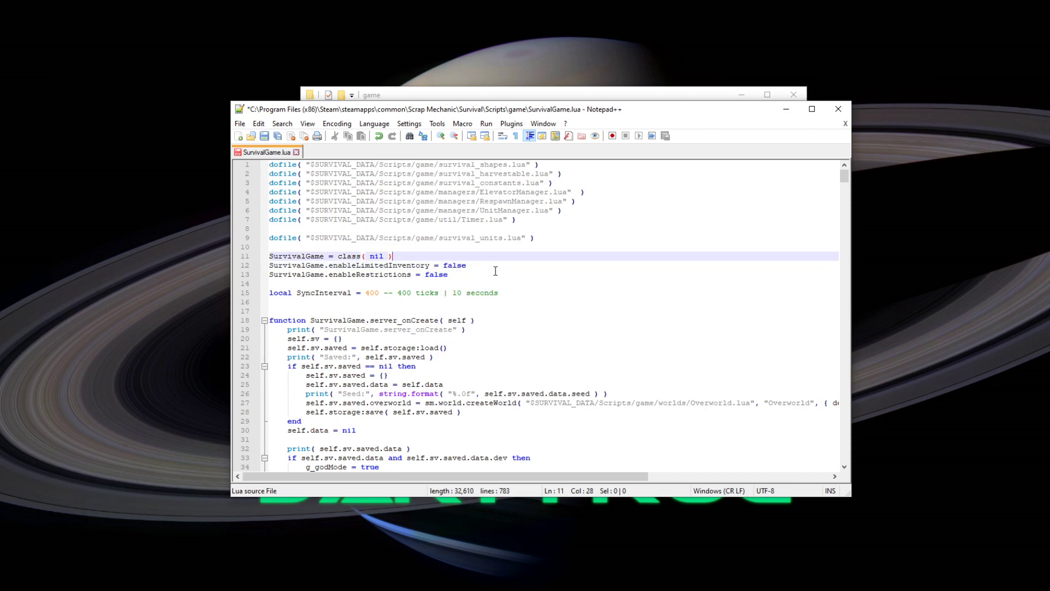
Examine the chat command bindings in the SurvivalGame.client_onCreate function and the g_survivalDev condition that encloses them
{"action": "scroll", "coordinate": [495, 270], "scroll_direction": "down", "scroll_amount": 20}
{"action": "left_click", "coordinate": [516, 310]}
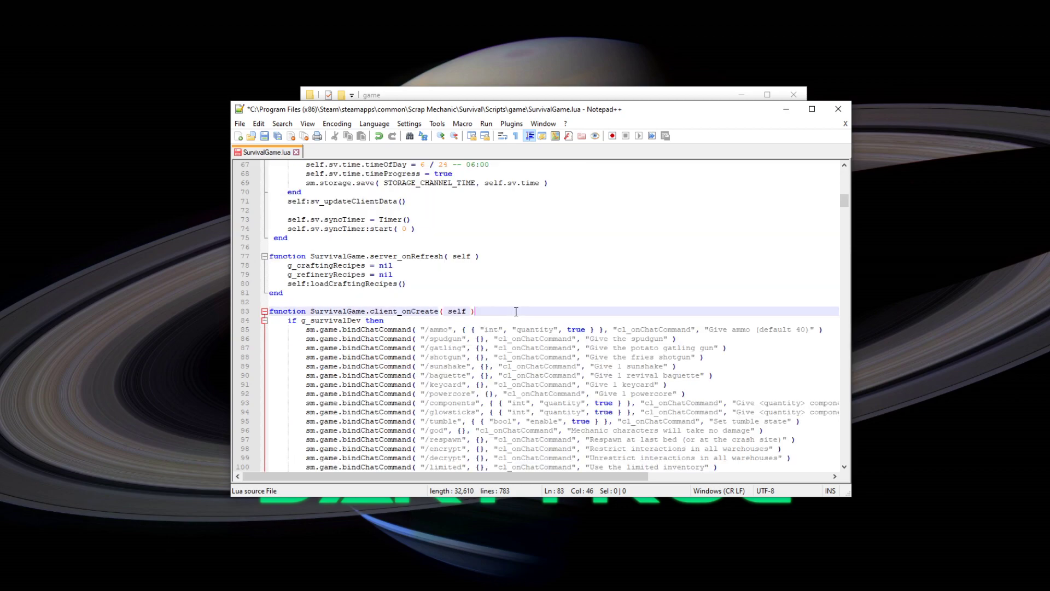
{"action": "left_click", "coordinate": [481, 340]}
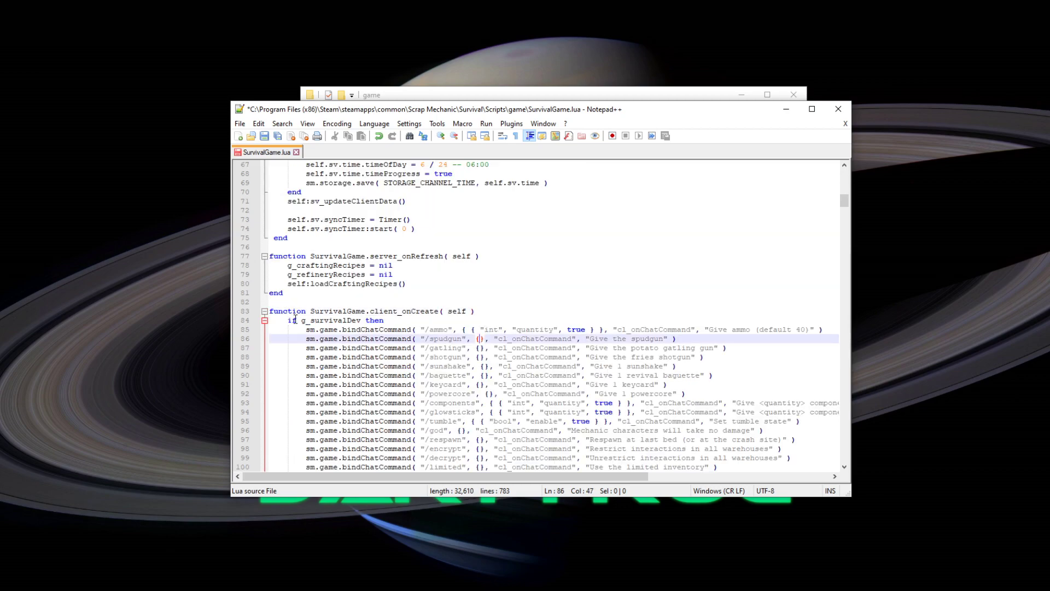
{"action": "scroll", "coordinate": [295, 320], "scroll_direction": "down", "scroll_amount": 12}
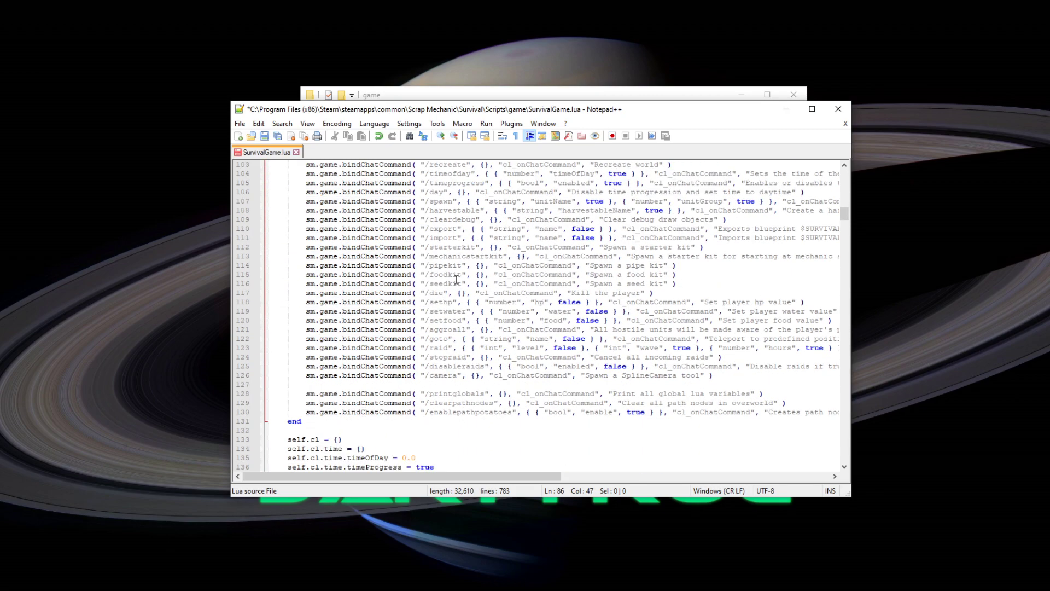
{"action": "scroll", "coordinate": [462, 295], "scroll_direction": "up", "scroll_amount": 14}
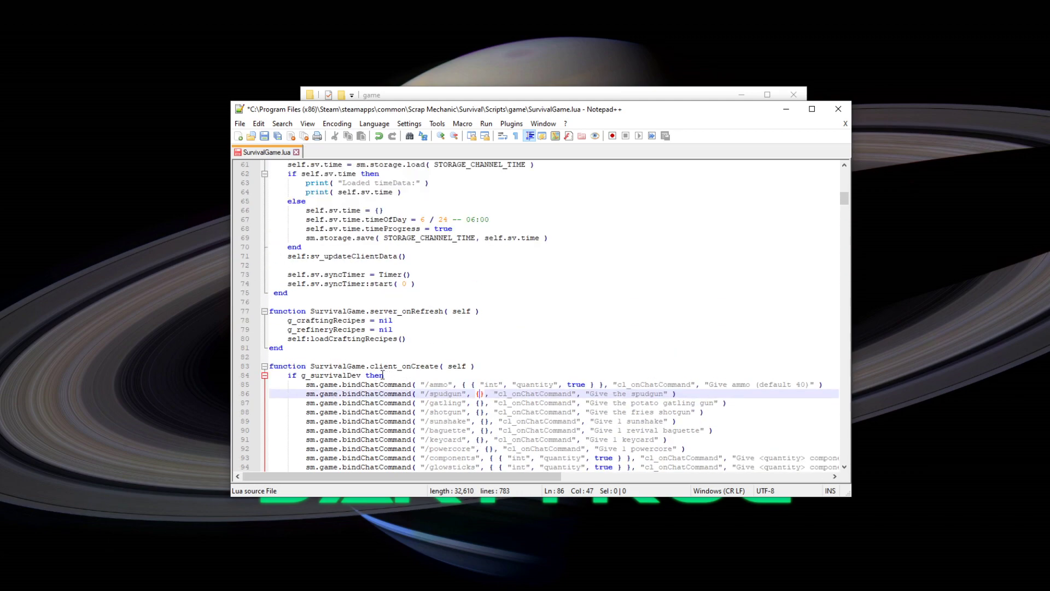
{"action": "left_click_drag", "start_coordinate": [384, 376], "coordinate": [342, 366]}
{"action": "left_click", "coordinate": [303, 394]}
{"action": "left_click_drag", "start_coordinate": [301, 376], "coordinate": [361, 375]}
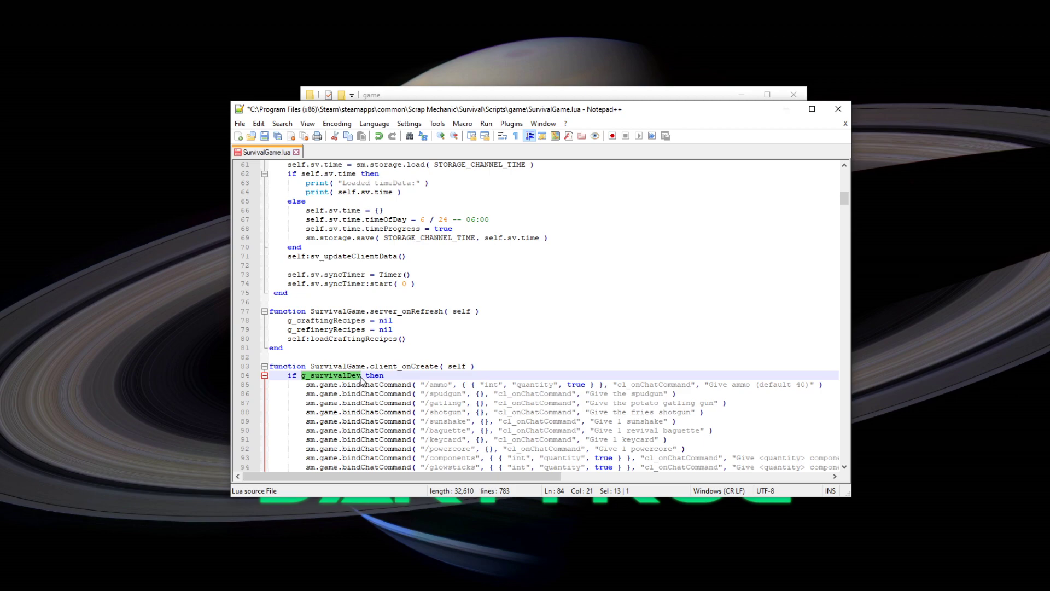
{"action": "left_click", "coordinate": [360, 376]}
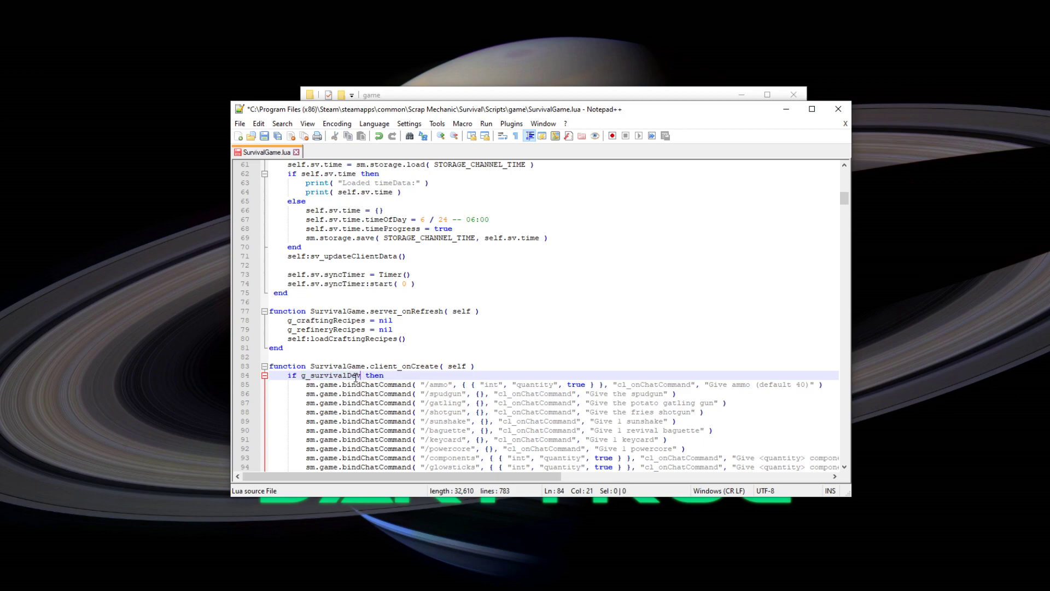
{"action": "scroll", "coordinate": [357, 377], "scroll_direction": "down", "scroll_amount": 18}
{"action": "scroll", "coordinate": [409, 362], "scroll_direction": "up", "scroll_amount": 10}
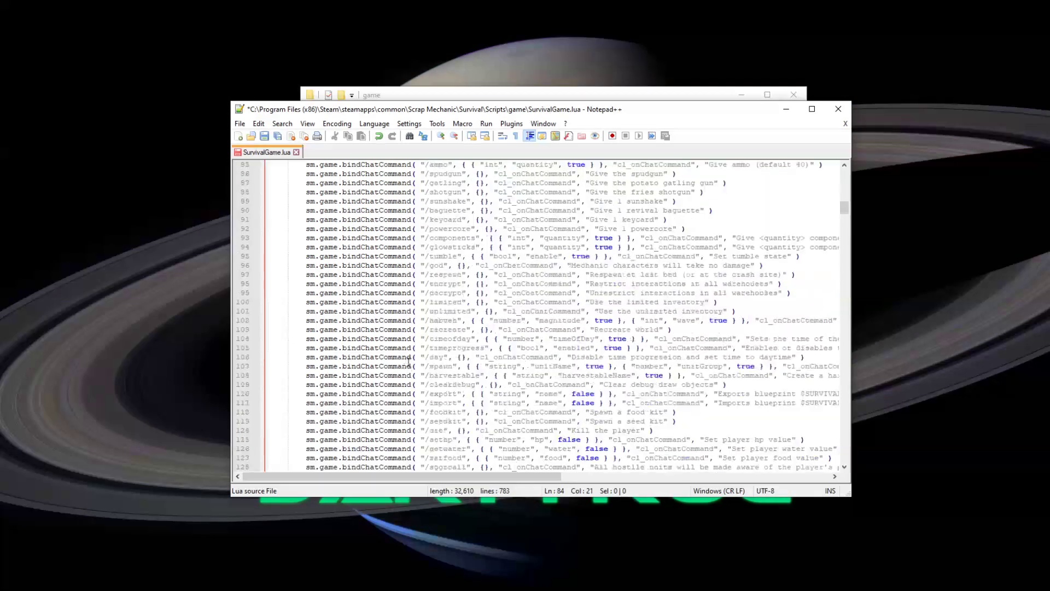
{"action": "scroll", "coordinate": [409, 362], "scroll_direction": "up", "scroll_amount": 8}
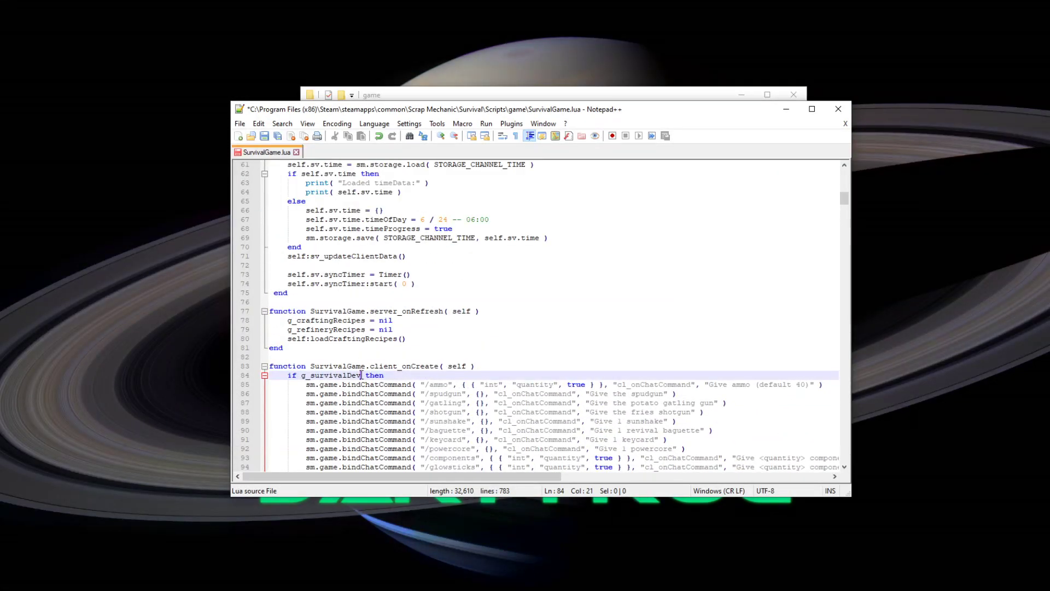
Replace g_survivalDev with 1==1 in the if condition on line 84 that encloses the chat command bindings
{"action": "left_click_drag", "start_coordinate": [361, 375], "coordinate": [306, 376]}
{"action": "key", "text": "Delete"}
{"action": "key", "text": "BackSpace"}
{"action": "type", "text": "1==1"}
Look through the functions that follow the chat command bindings, from the crafting recipes to the time updates
{"action": "scroll", "coordinate": [335, 379], "scroll_direction": "down", "scroll_amount": 7}
{"action": "scroll", "coordinate": [510, 386], "scroll_direction": "down", "scroll_amount": 9}
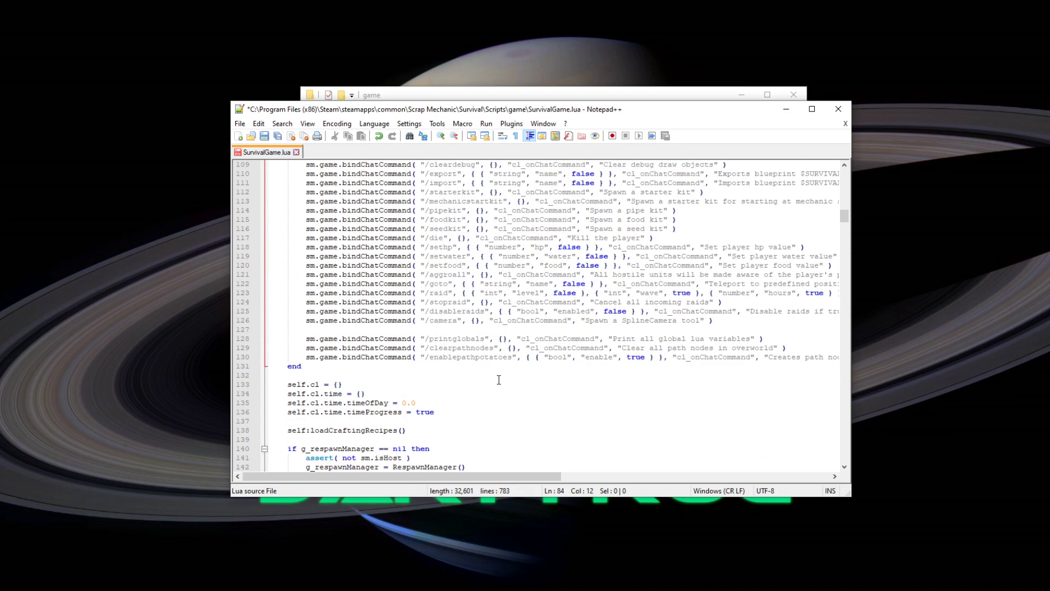
{"action": "scroll", "coordinate": [556, 387], "scroll_direction": "down", "scroll_amount": 14}
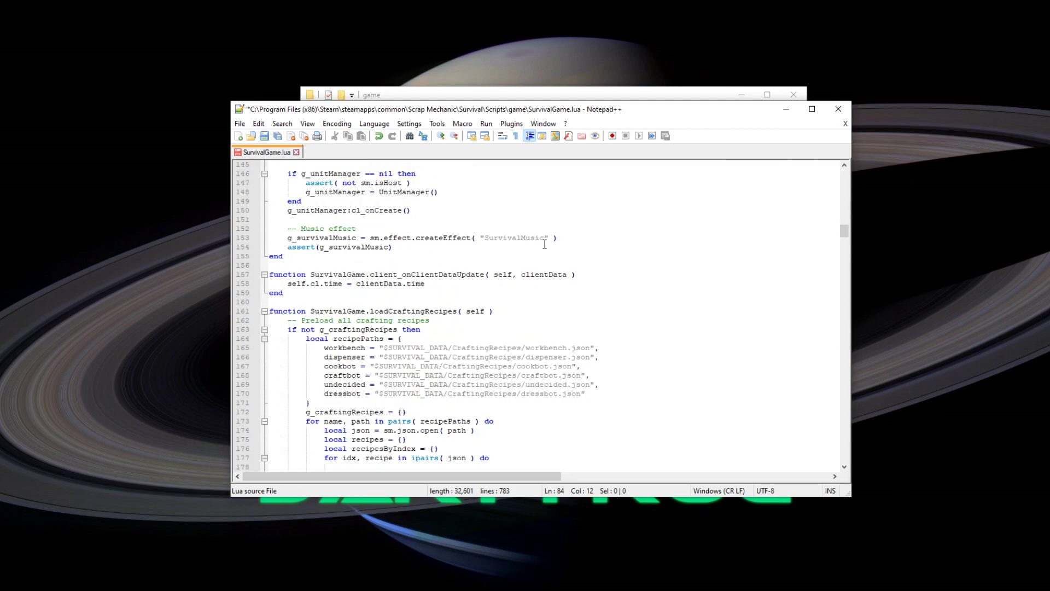
{"action": "scroll", "coordinate": [547, 245], "scroll_direction": "down", "scroll_amount": 15}
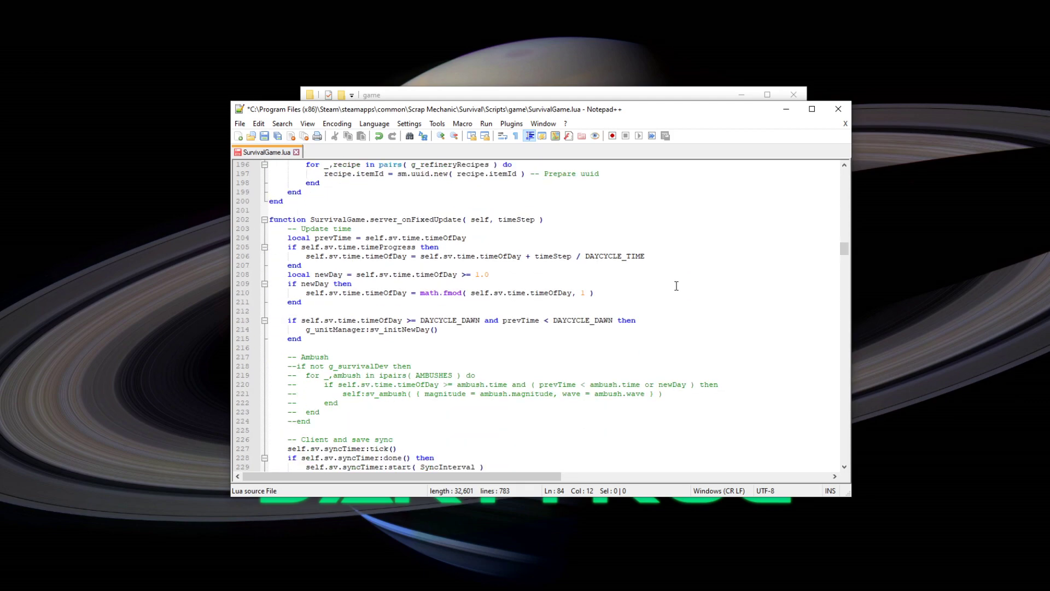
{"action": "scroll", "coordinate": [675, 285], "scroll_direction": "down", "scroll_amount": 3}
{"action": "scroll", "coordinate": [676, 286], "scroll_direction": "down", "scroll_amount": 11}
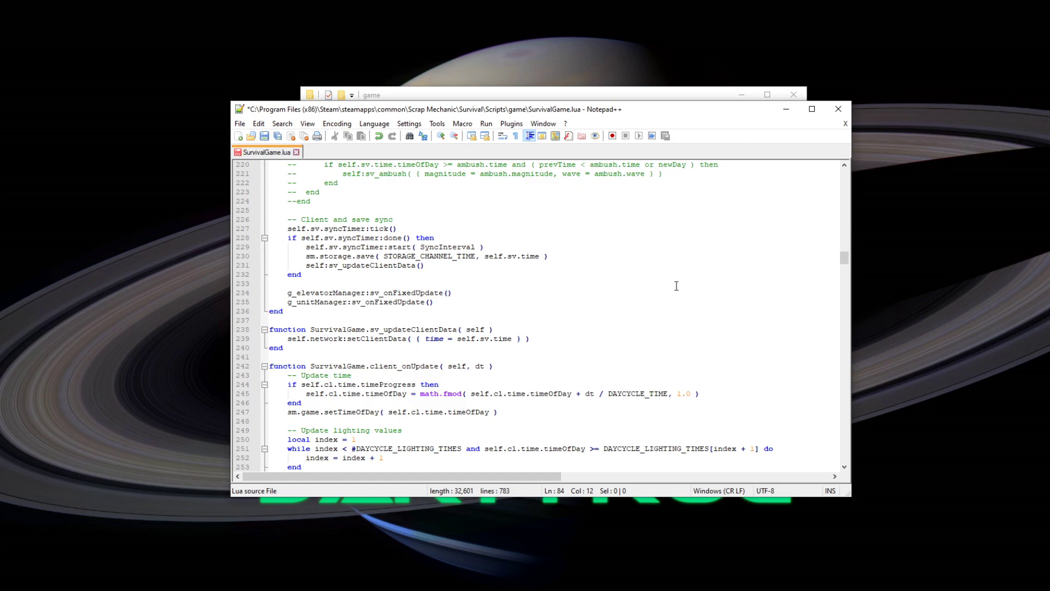